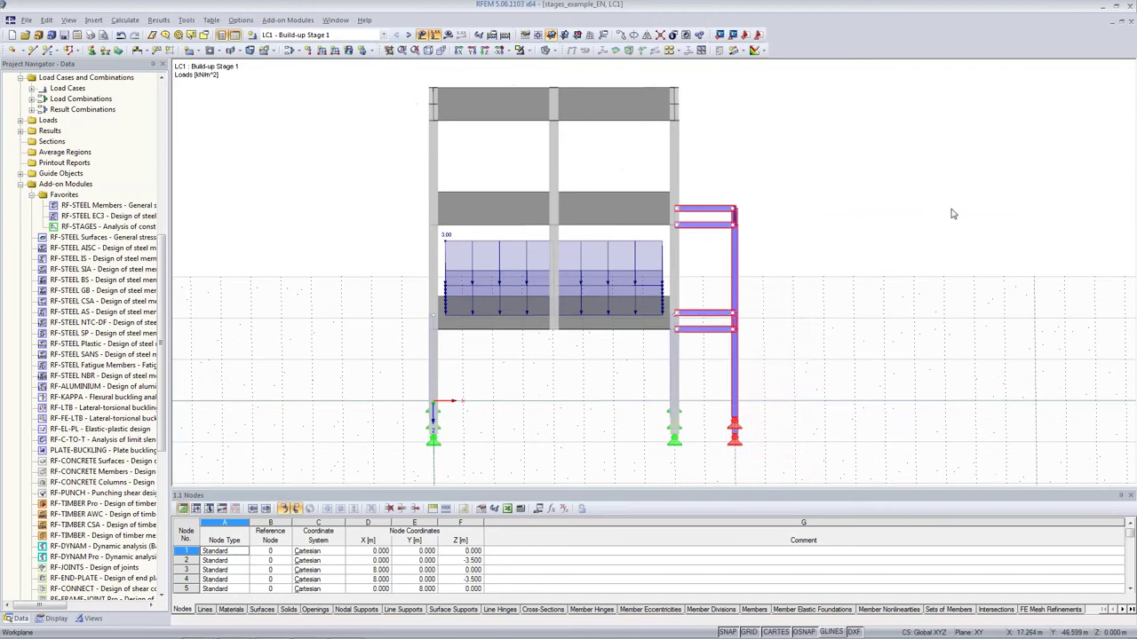
Step: Review the surface loads of load cases LC1 to LC3, Build-up Stage 1 to 3, and return to LC1
ctrl+middle_drag(942, 237, 742, 242)
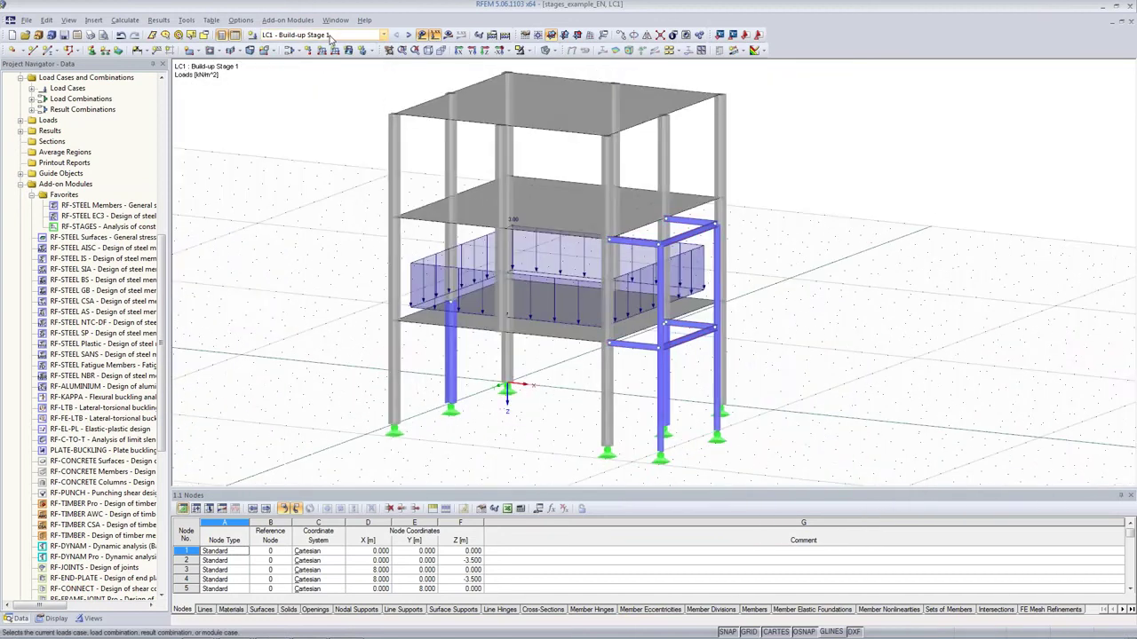
click(384, 33)
click(299, 45)
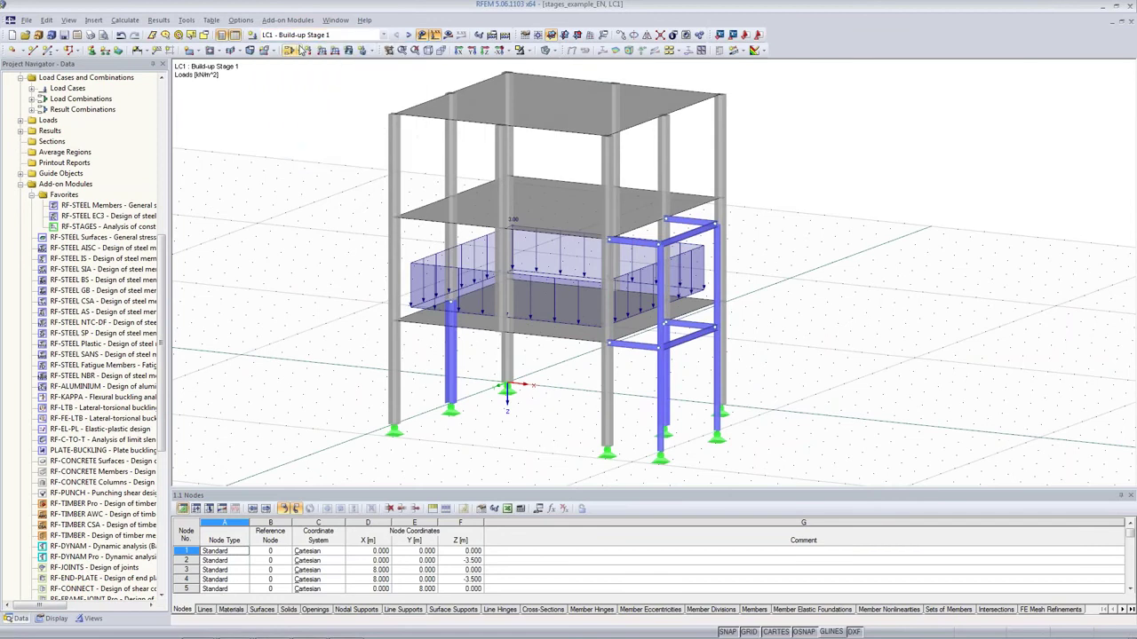
click(408, 36)
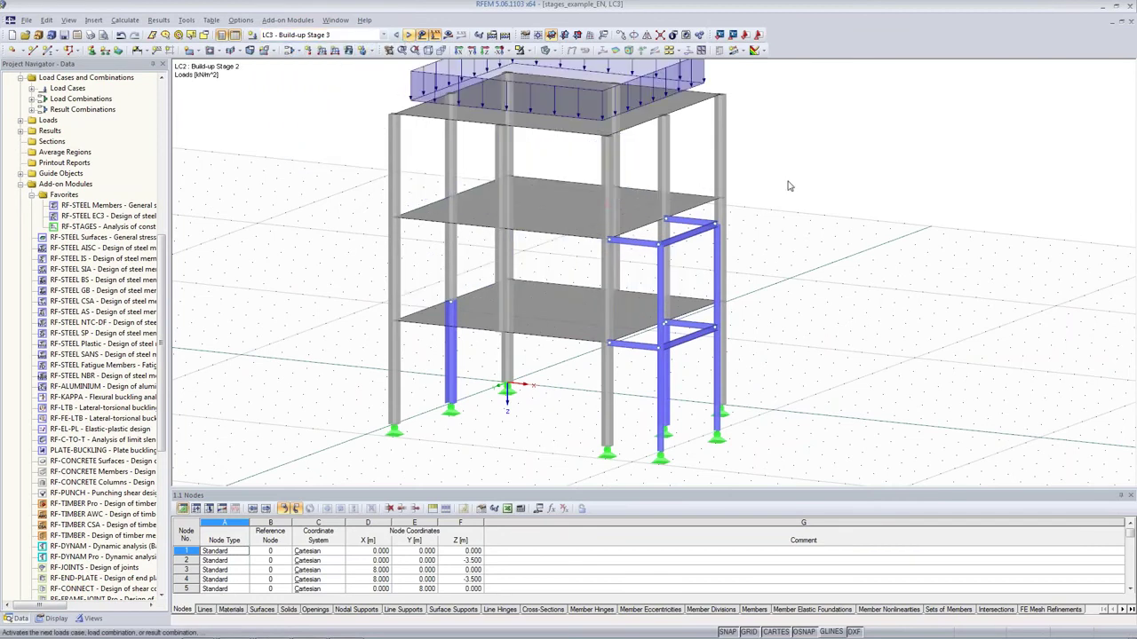
click(396, 34)
click(384, 34)
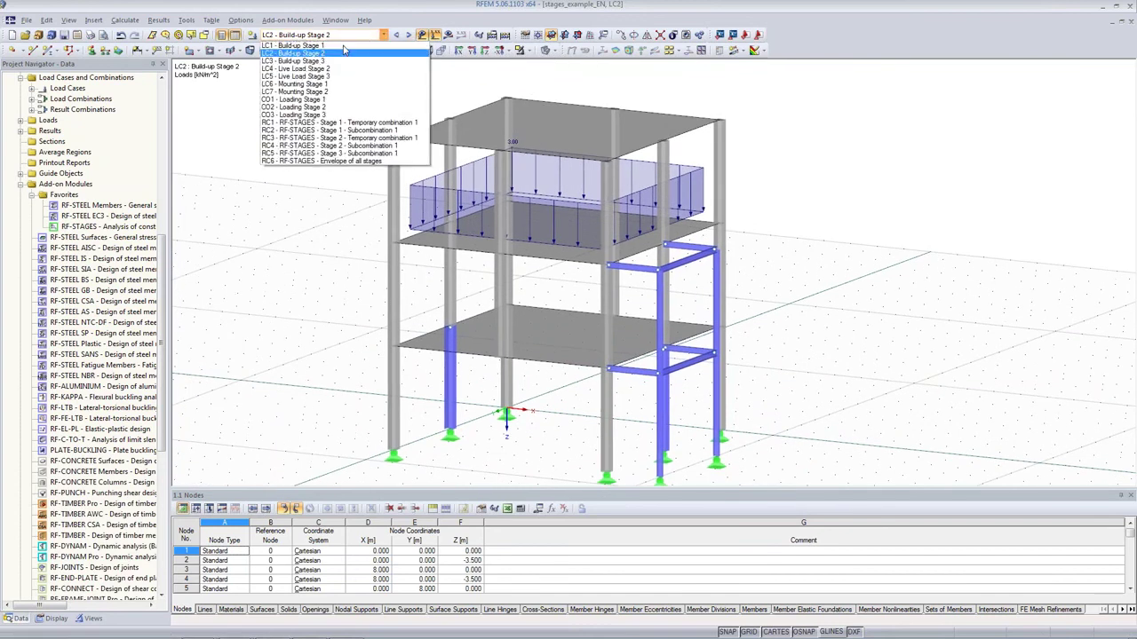
click(345, 45)
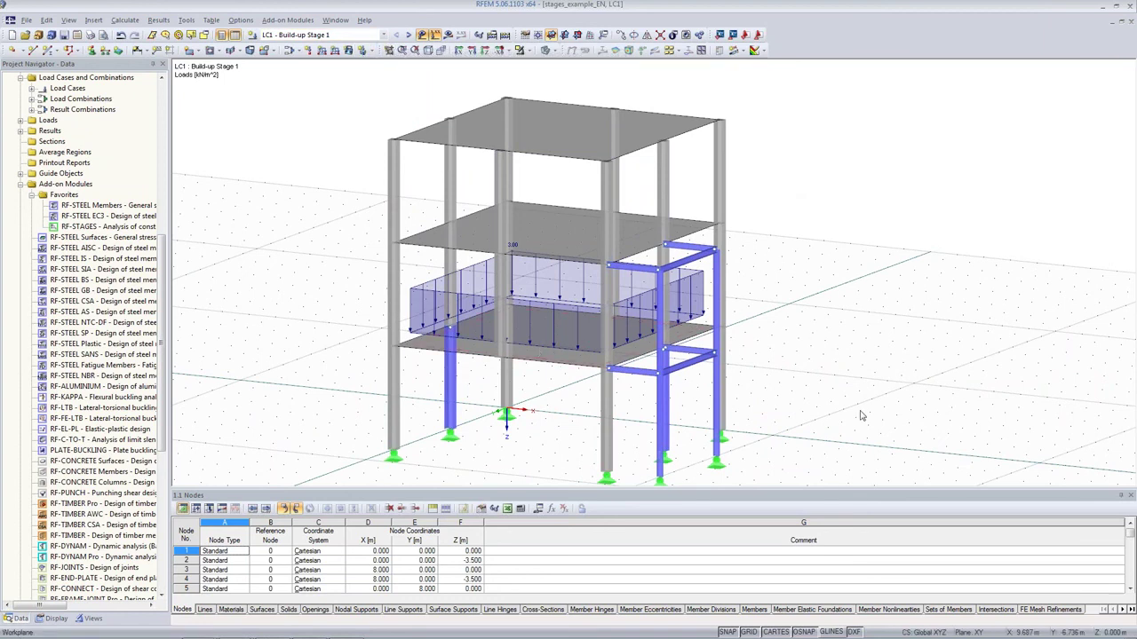
Step: Examine the middle storey, the upper storey, the attached steel frame and the surface load in LC1 by selecting them one after another
middle_drag(417, 308, 425, 307)
drag(345, 309, 831, 466)
mouse_move(850, 256)
middle_down()
mouse_move(806, 305)
mouse_move(851, 263)
middle_up()
drag(304, 195, 838, 381)
middle_drag(838, 355, 776, 293)
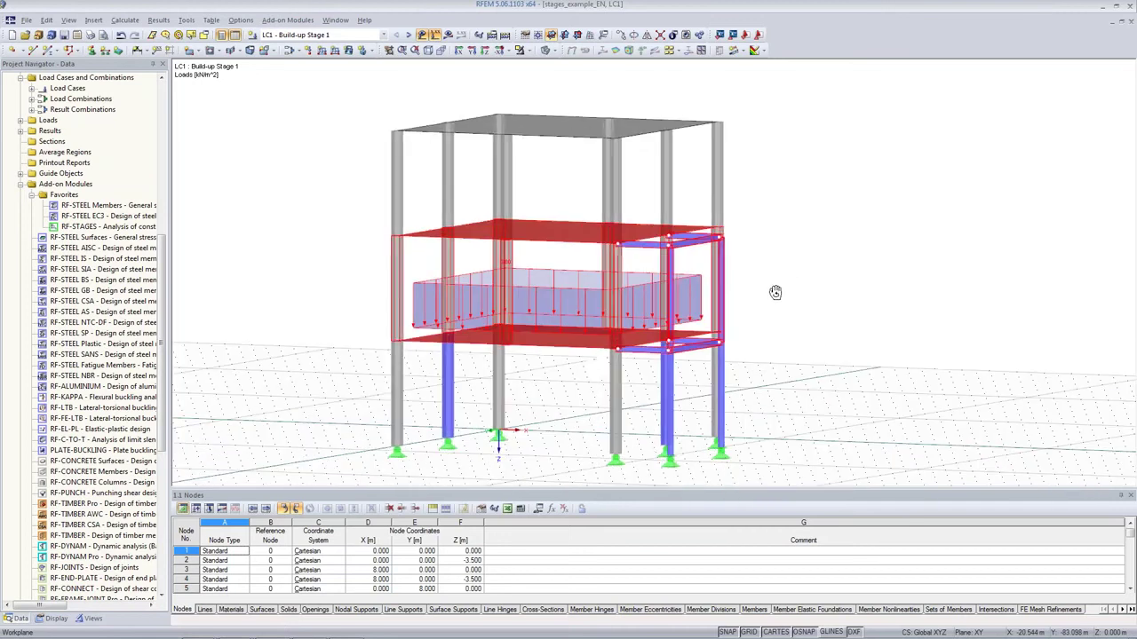
click(358, 90)
drag(346, 78, 815, 266)
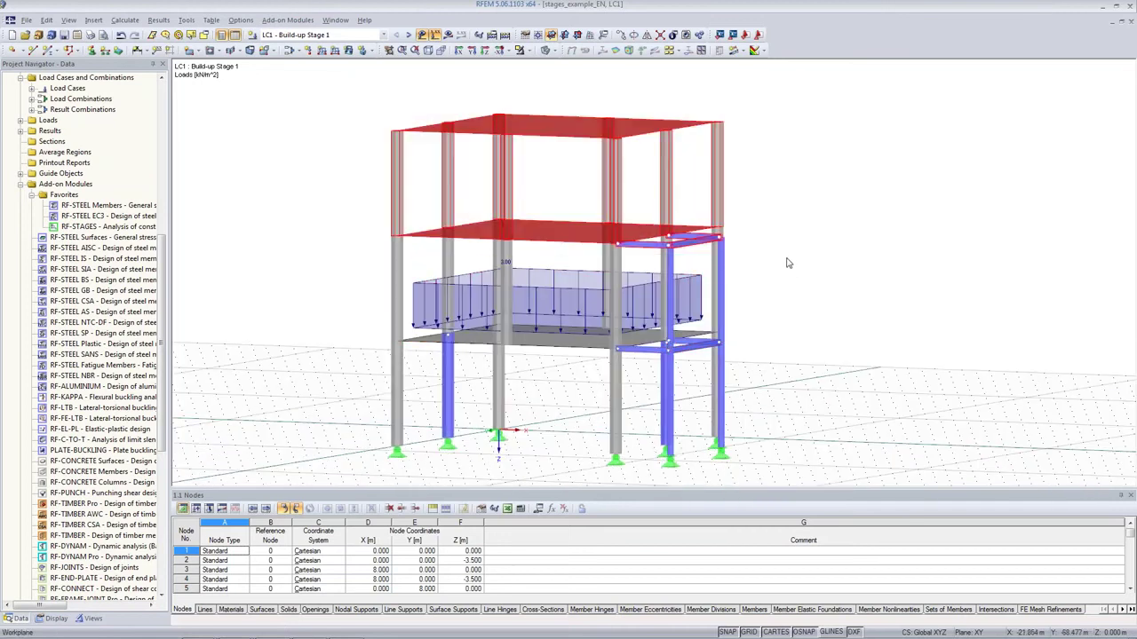
middle_drag(851, 260, 870, 302)
drag(825, 177, 670, 482)
ctrl+middle_drag(872, 250, 668, 386)
click(670, 411)
click(410, 287)
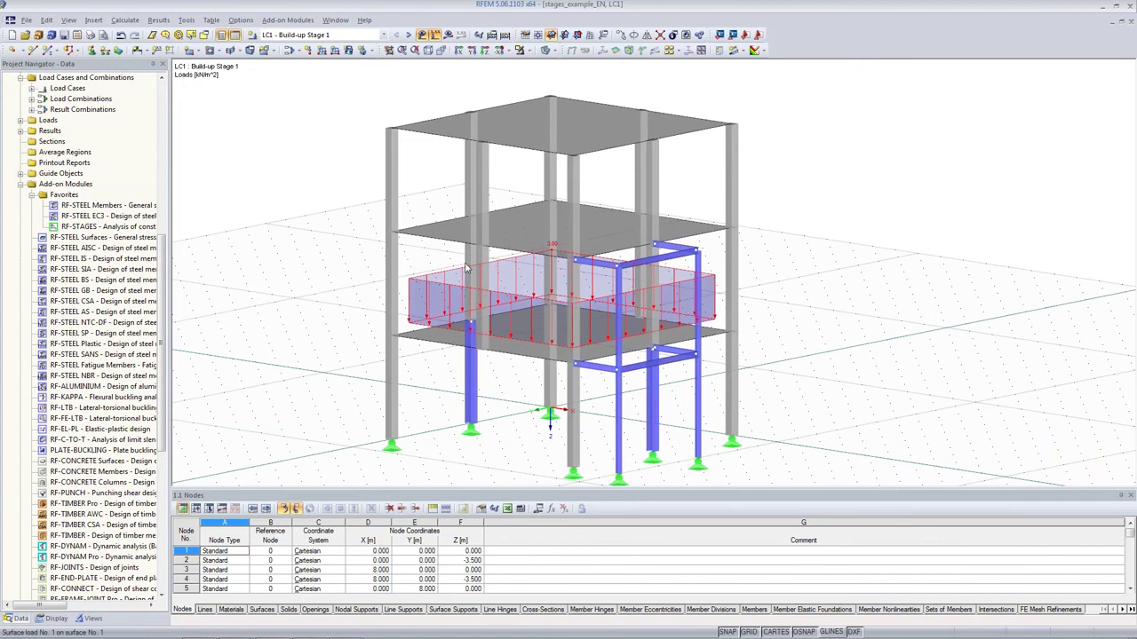
Step: Display the loads of LC3 Build-up Stage 3, LC6 Mounting Stage 1 and LC7 Mounting Stage 2 in turn
click(410, 37)
click(411, 37)
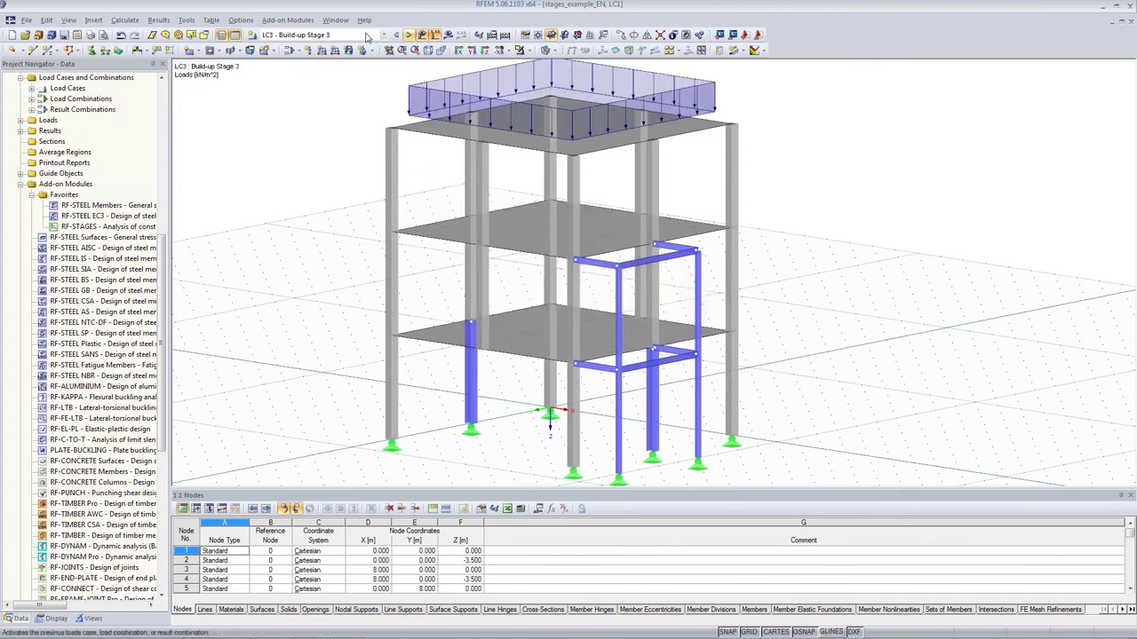
click(367, 36)
click(342, 84)
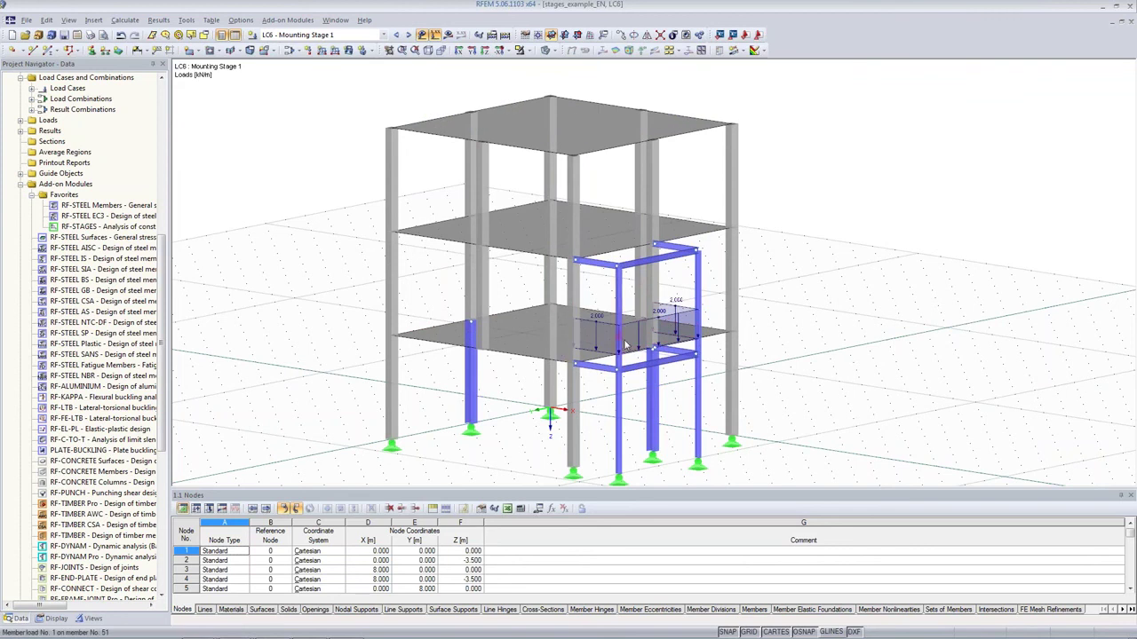
click(408, 35)
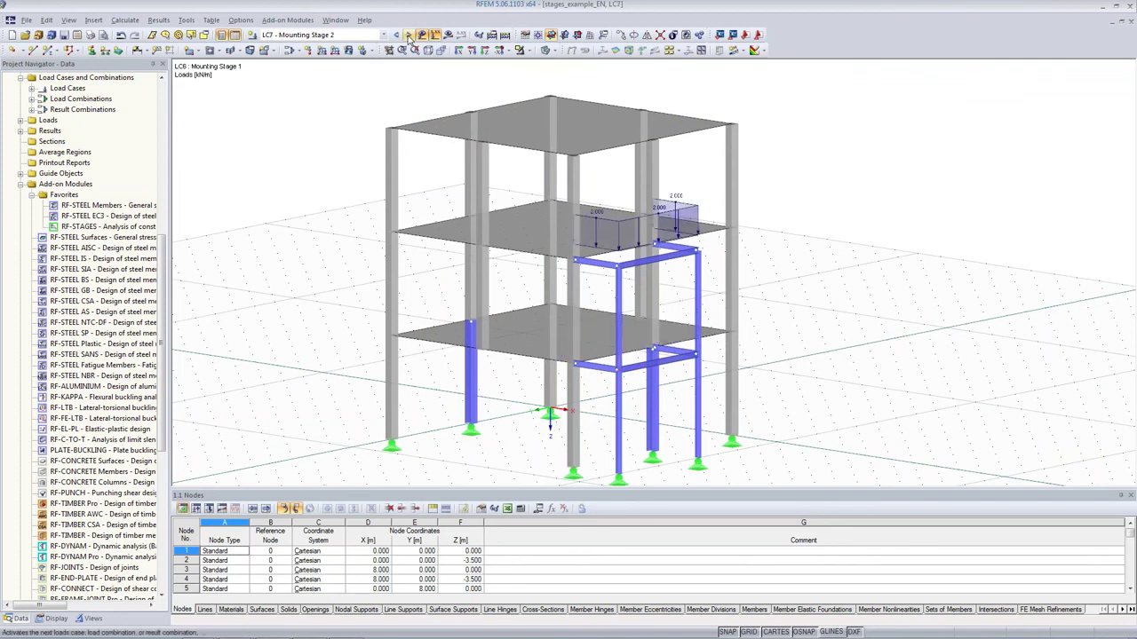
click(359, 35)
click(359, 38)
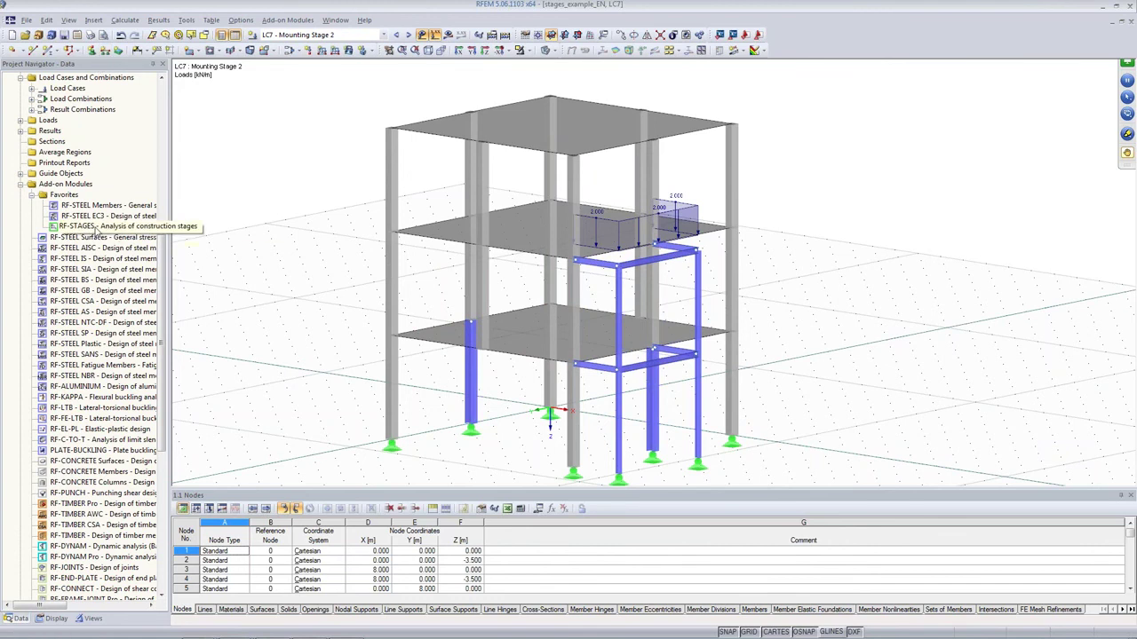
Step: Open the RF-STAGES add-on module and add construction stages 2 and 3 to the existing stages
scroll(98, 231, down, 1)
scroll(421, 235, down, 2)
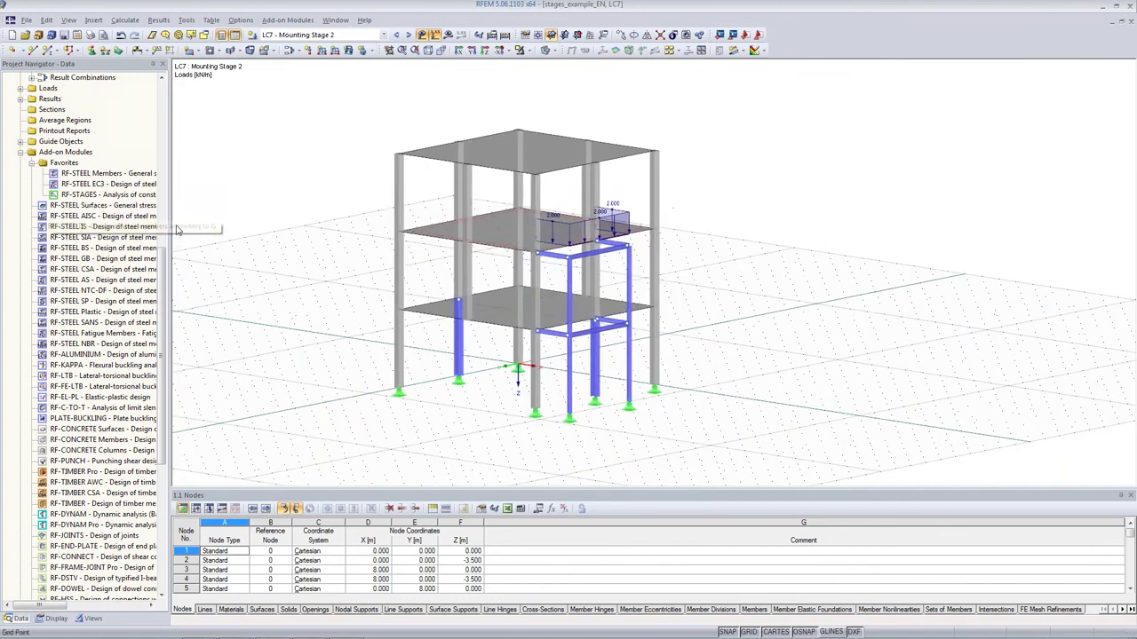
double_click(97, 193)
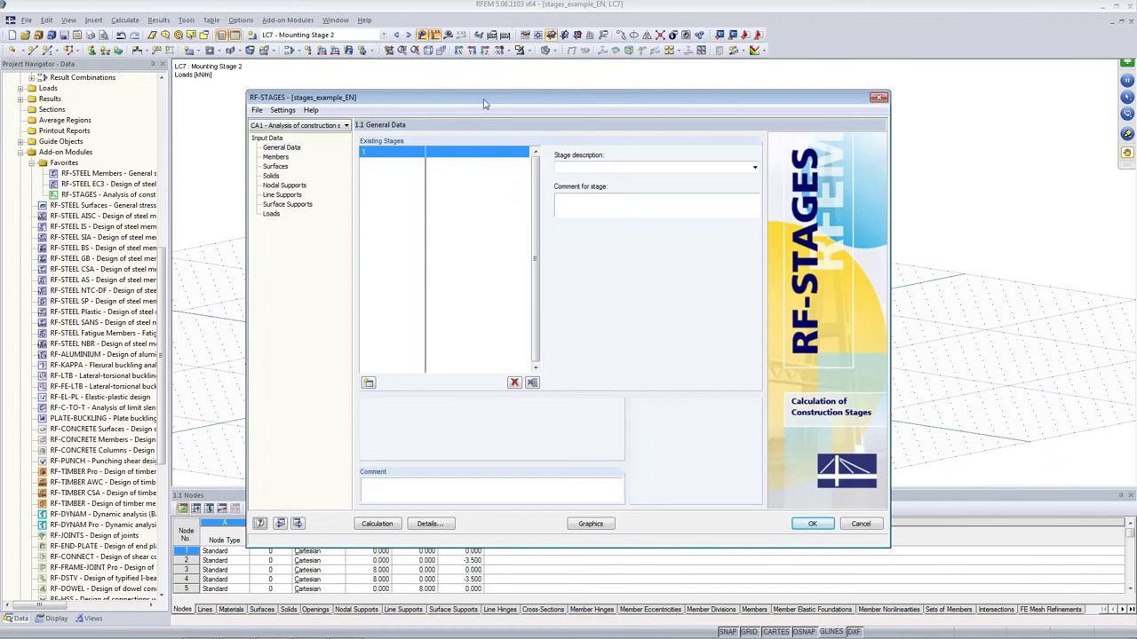
click(293, 149)
click(301, 238)
click(368, 384)
click(367, 384)
Step: Describe the three stages as Construction Stage 1, Construction Stage 2 and Construction Stage 3
click(384, 154)
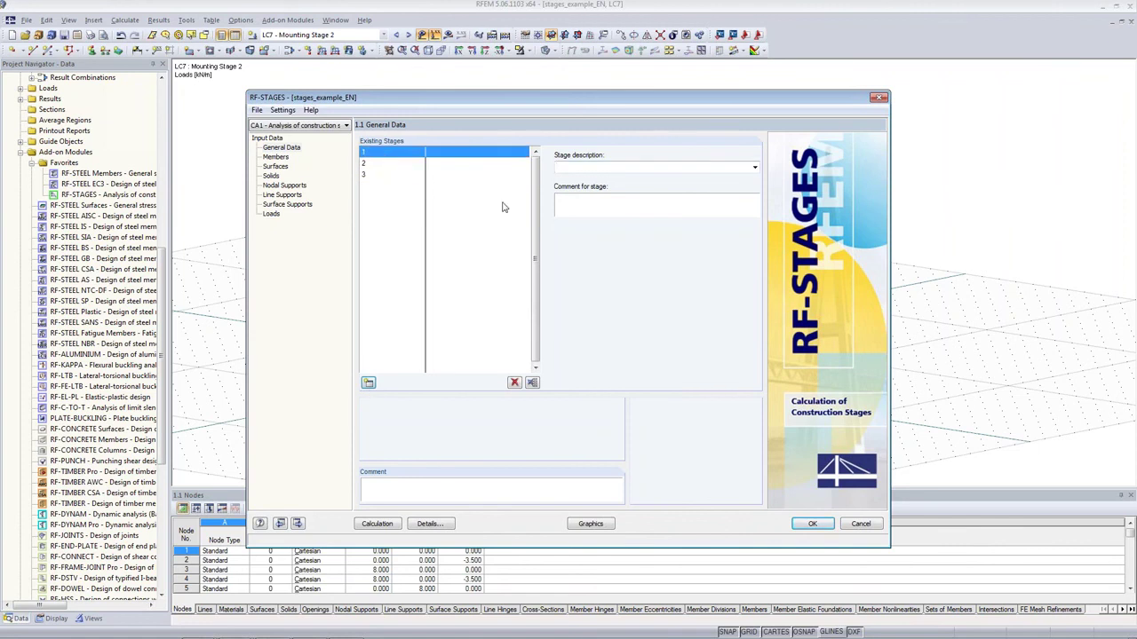
click(755, 167)
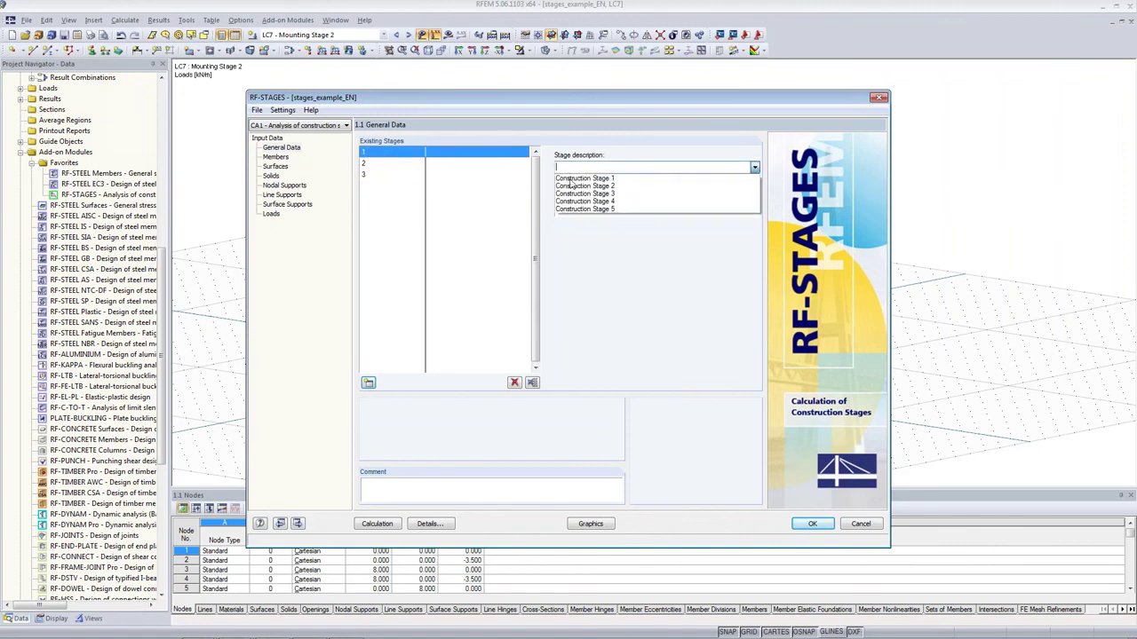
click(611, 179)
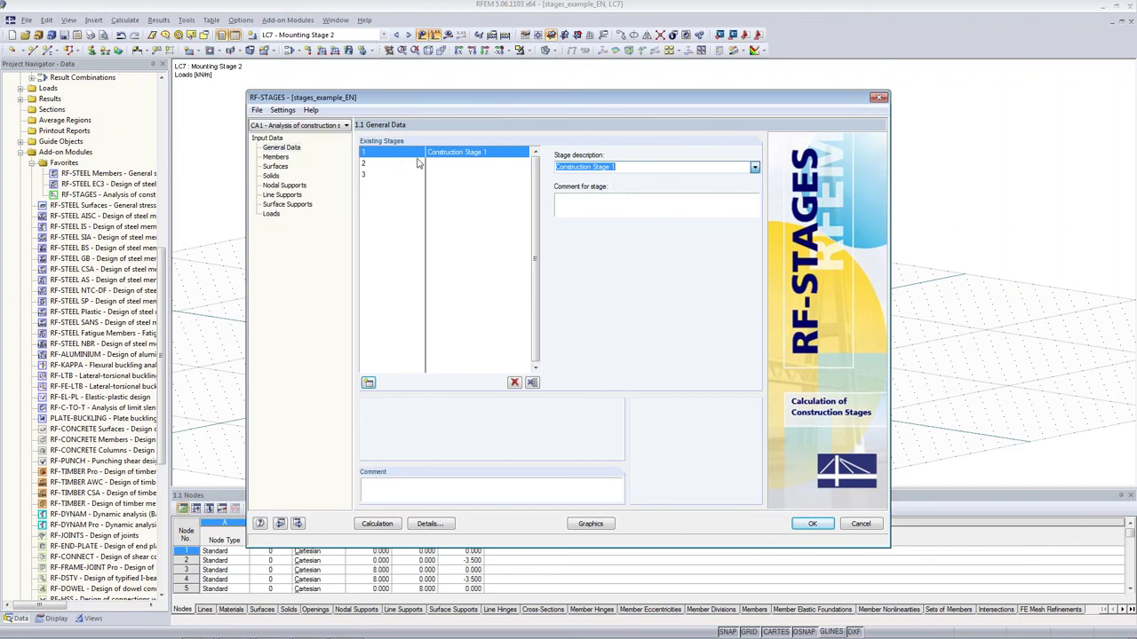
click(480, 166)
click(753, 168)
click(701, 190)
click(484, 175)
click(754, 169)
click(710, 193)
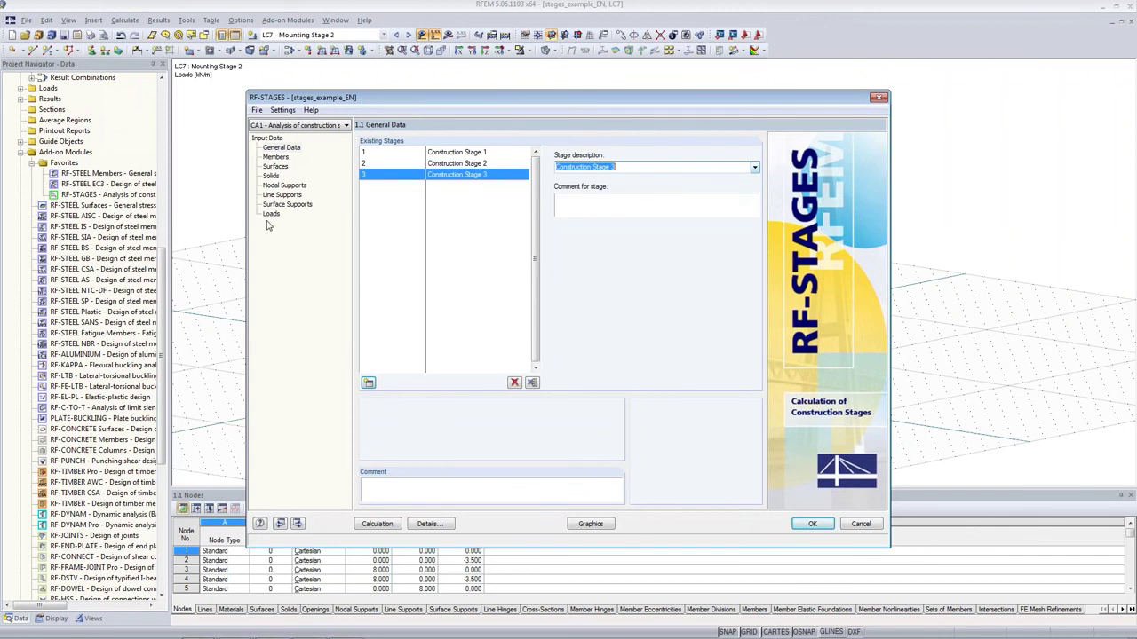
Step: Assign the ground-floor columns and lower steel frame, members 1-4,46,48-53, to Construction Stage 1 by picking them in the model
click(275, 159)
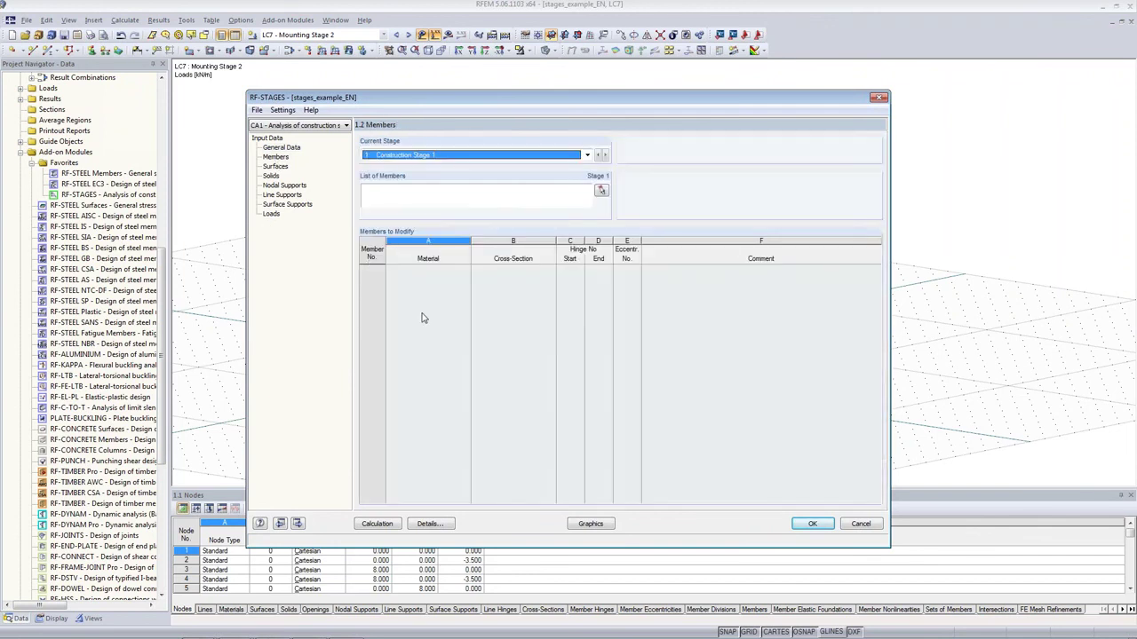
click(603, 191)
click(384, 155)
click(384, 156)
click(603, 193)
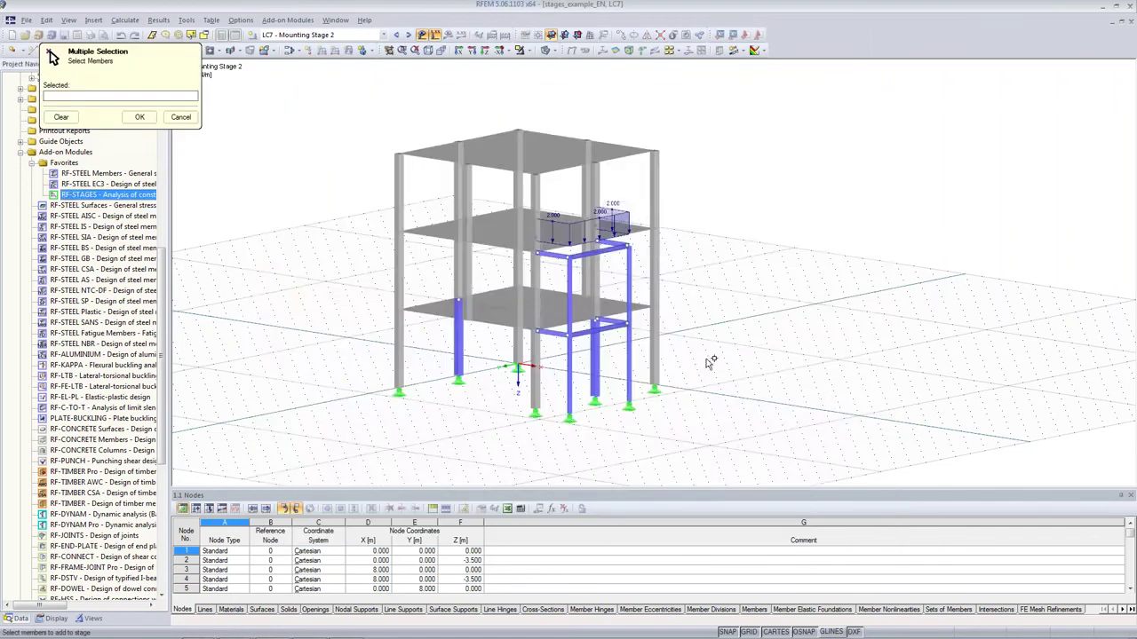
ctrl+middle_drag(736, 380, 787, 322)
drag(751, 350, 348, 419)
ctrl+middle_drag(817, 266, 743, 278)
click(637, 331)
ctrl+middle_drag(637, 330, 683, 293)
key(Return)
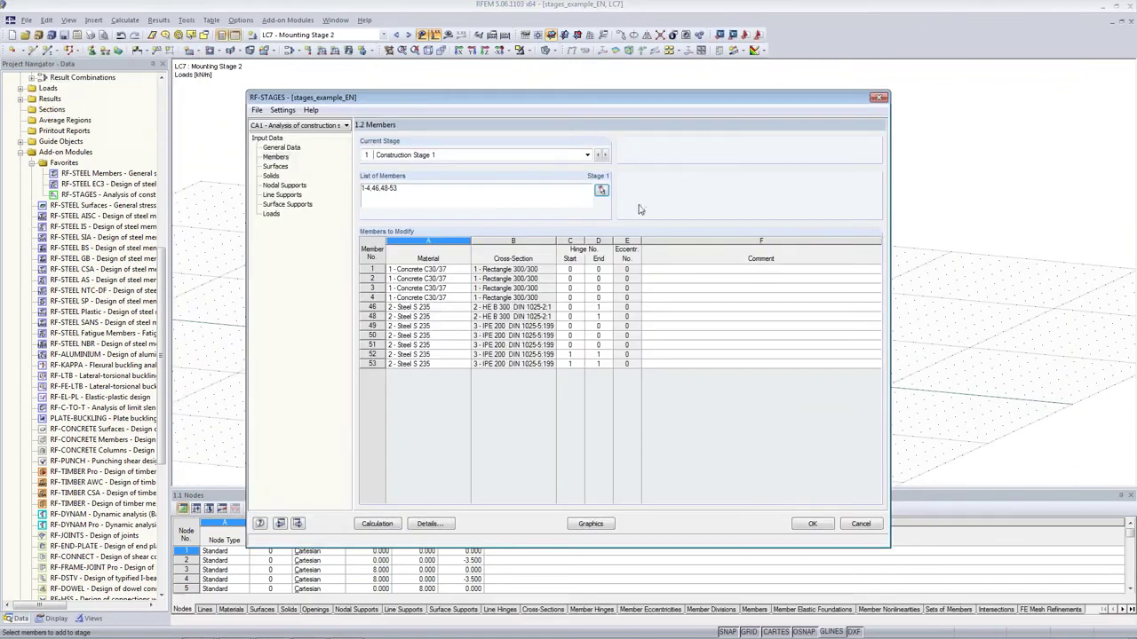
Step: Assign the middle-storey columns and upper steel frame, members 13-16,37,42-44,54-58, to Construction Stage 2 by picking them in the model
click(605, 155)
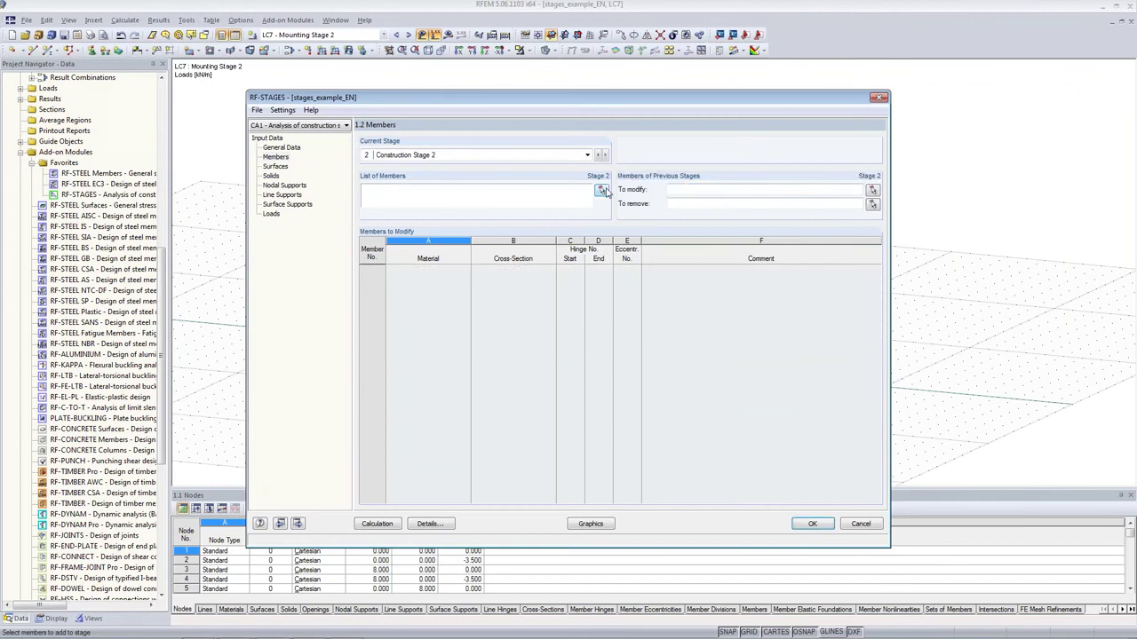
click(601, 190)
ctrl+middle_drag(751, 447, 802, 223)
drag(786, 218, 423, 364)
drag(703, 160, 404, 198)
ctrl+middle_drag(812, 77, 787, 256)
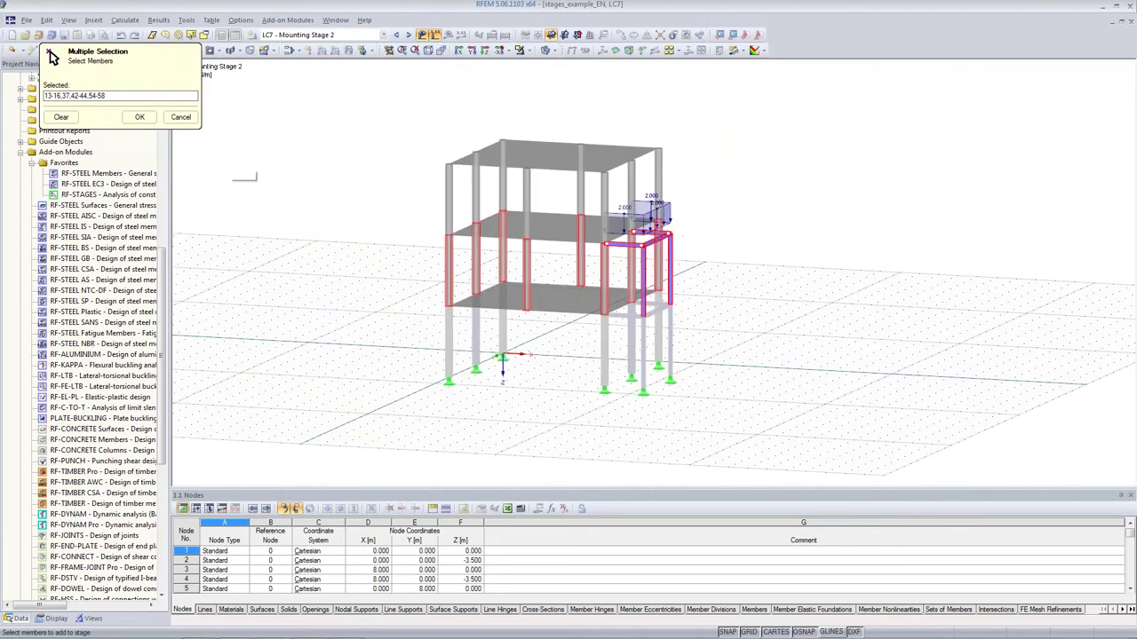
click(140, 116)
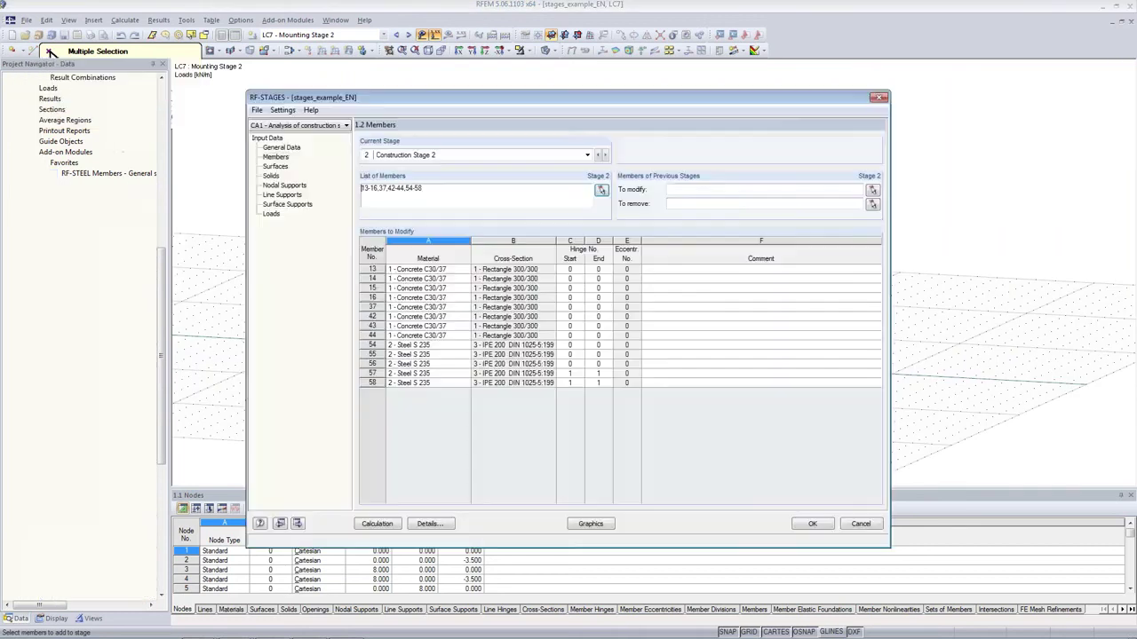
Step: Set the temporary steel columns, members 46 and 48, as previous-stage members to remove in Construction Stage 2
click(872, 204)
ctrl+middle_drag(675, 373, 680, 408)
click(630, 354)
click(491, 320)
ctrl+middle_drag(806, 317, 806, 292)
click(141, 117)
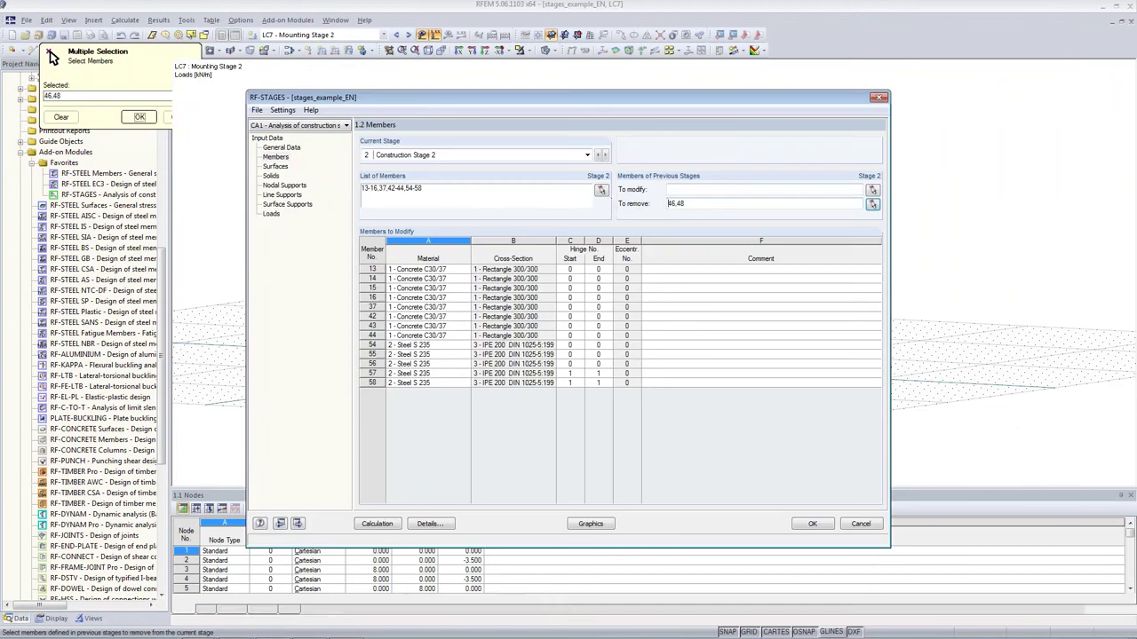
Step: Assign the top-storey columns, members 25-28,38-41, to Construction Stage 3 by picking them in the model
click(607, 155)
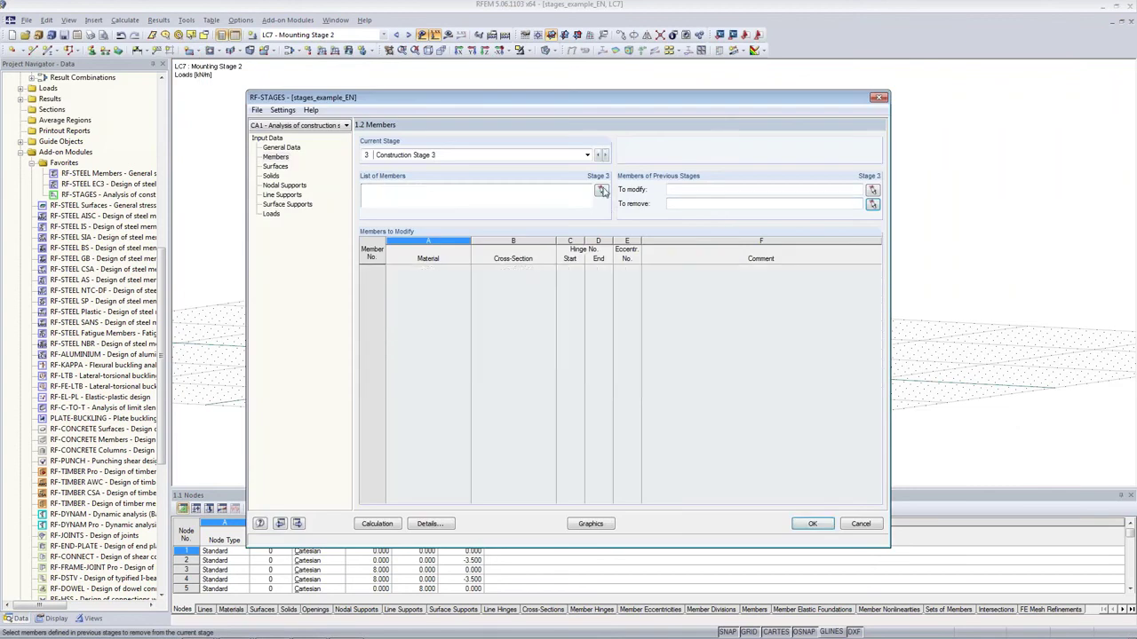
click(600, 190)
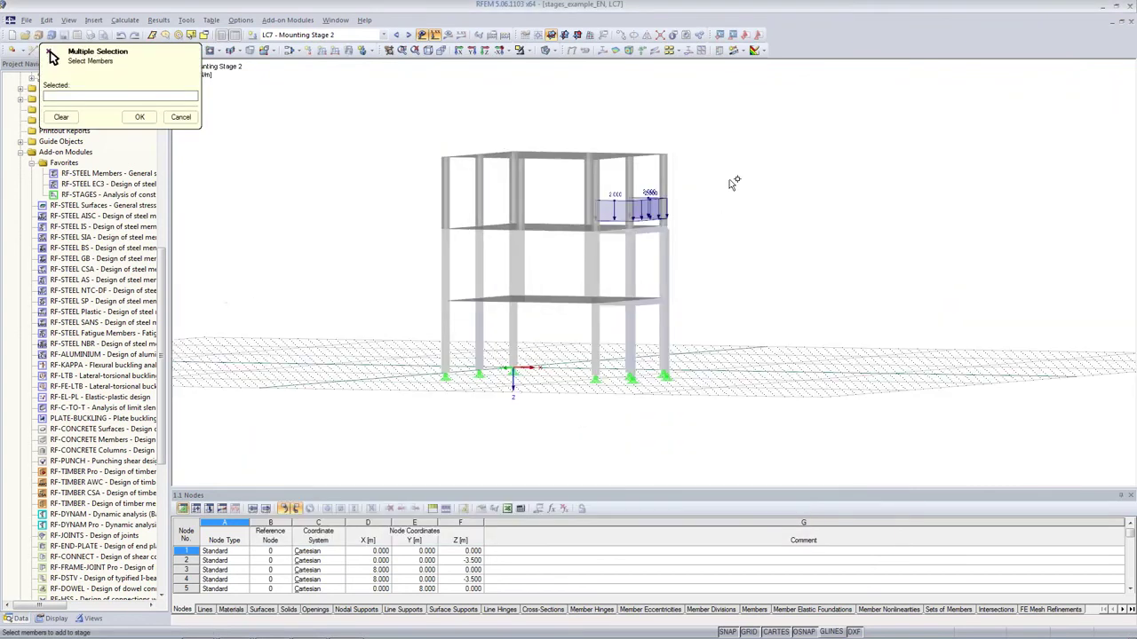
drag(444, 206, 730, 179)
key(Return)
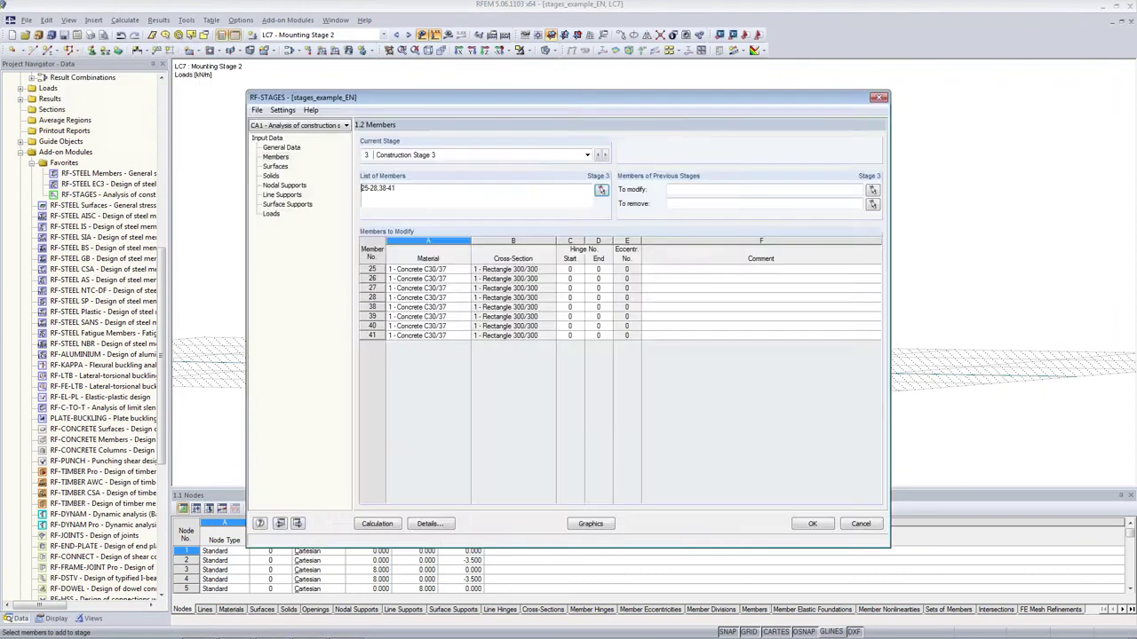
Step: Set the whole attached steel frame, members 49-58, as previous-stage members to remove in Construction Stage 3
click(600, 190)
ctrl+middle_drag(732, 321, 805, 340)
drag(750, 177, 655, 396)
ctrl+middle_drag(819, 185, 484, 238)
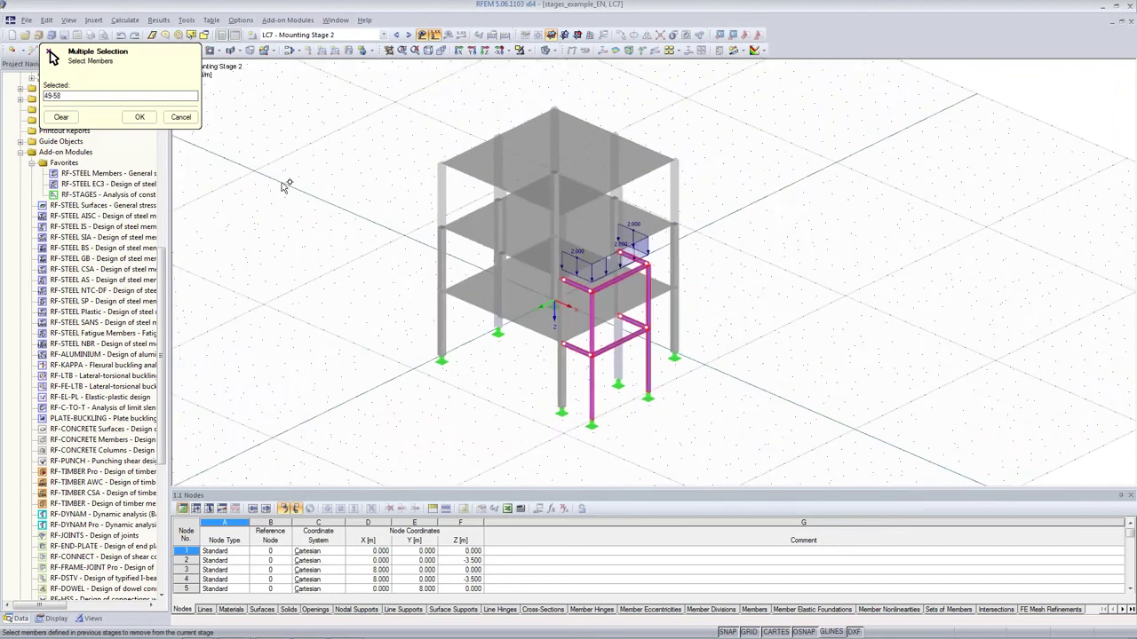
click(145, 117)
Step: Uncover the model behind the RF-STAGES dialog and review the member assignments of Construction Stages 1, 2 and 3
drag(591, 104, 1047, 106)
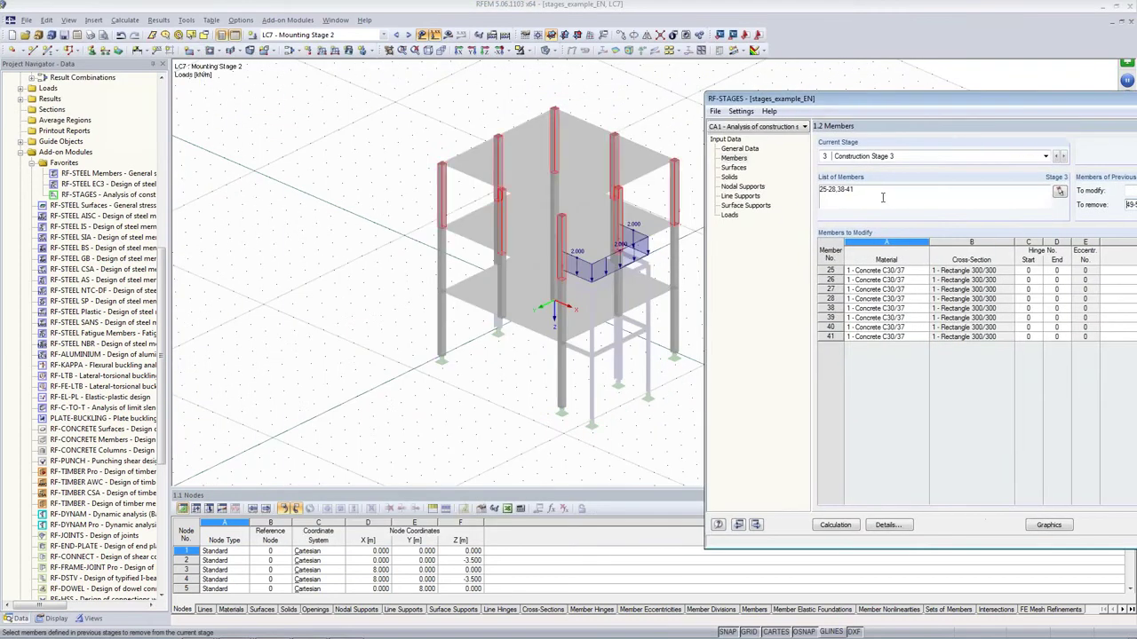
click(1056, 160)
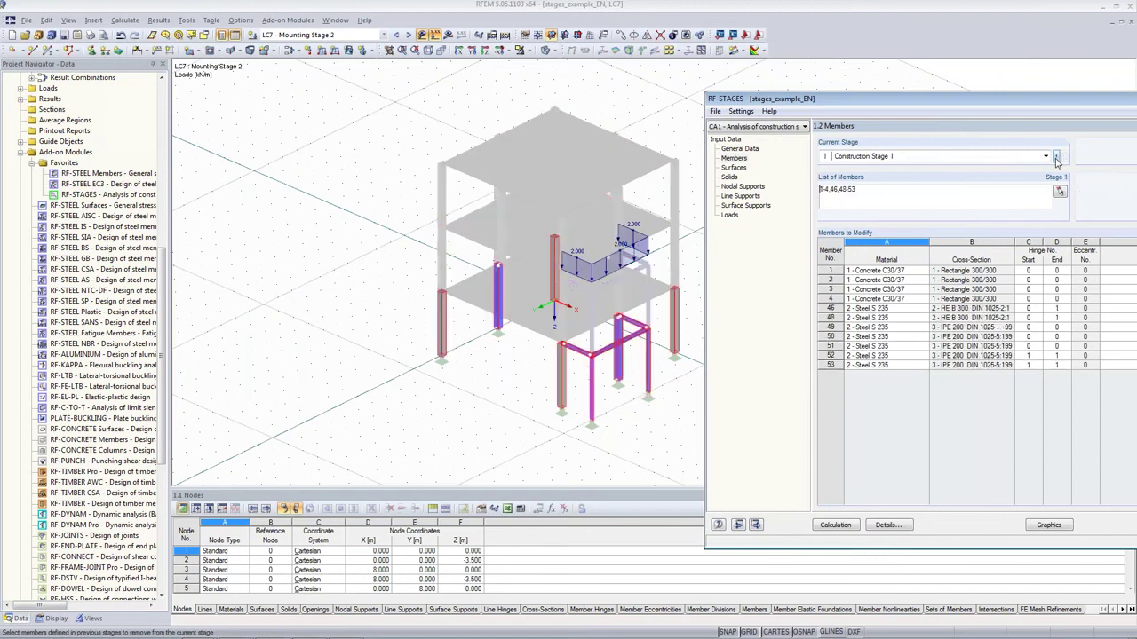
click(1060, 157)
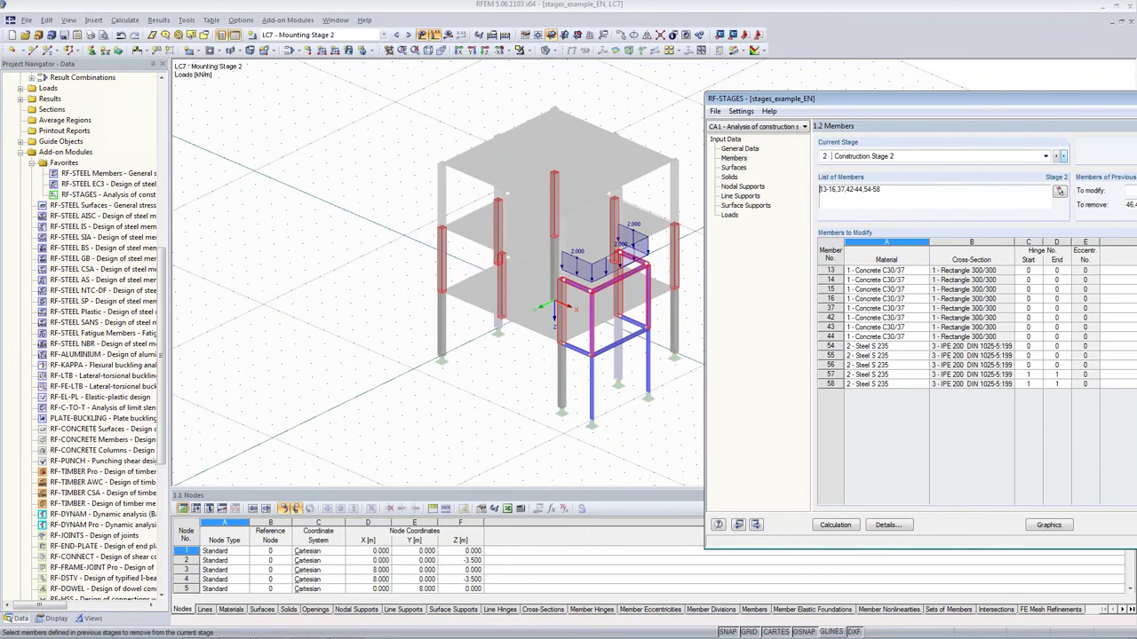
click(1063, 156)
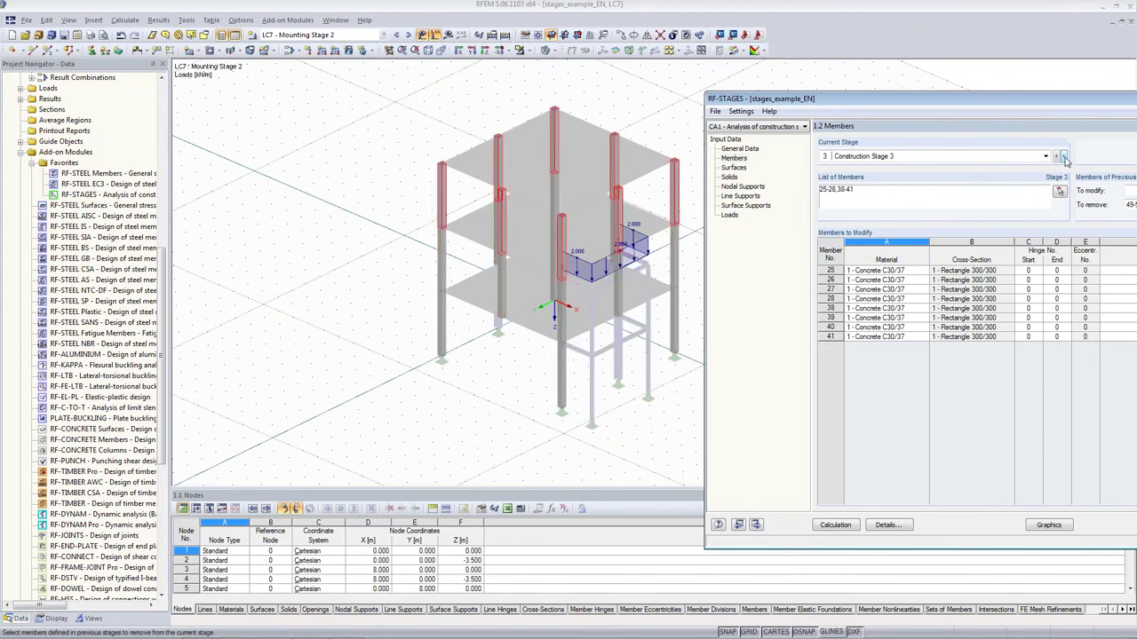
Step: Assign the lowest floor slab, surface 1, to Construction Stage 1 by picking it in the model
click(734, 169)
drag(858, 95, 576, 89)
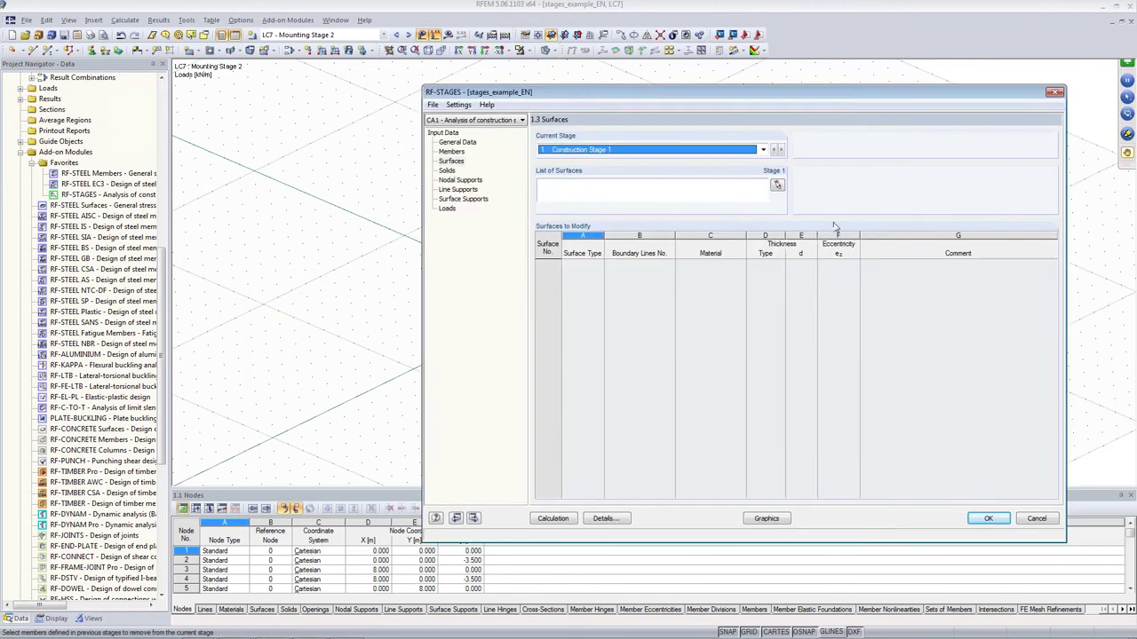
click(777, 186)
ctrl+middle_drag(719, 392, 800, 337)
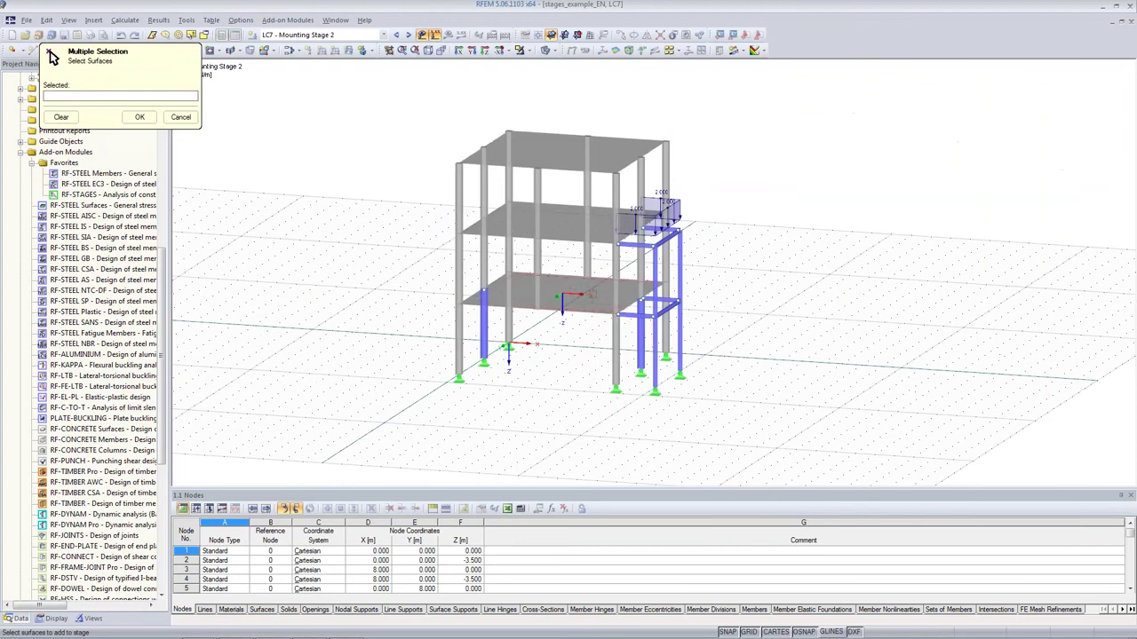
click(568, 302)
click(140, 117)
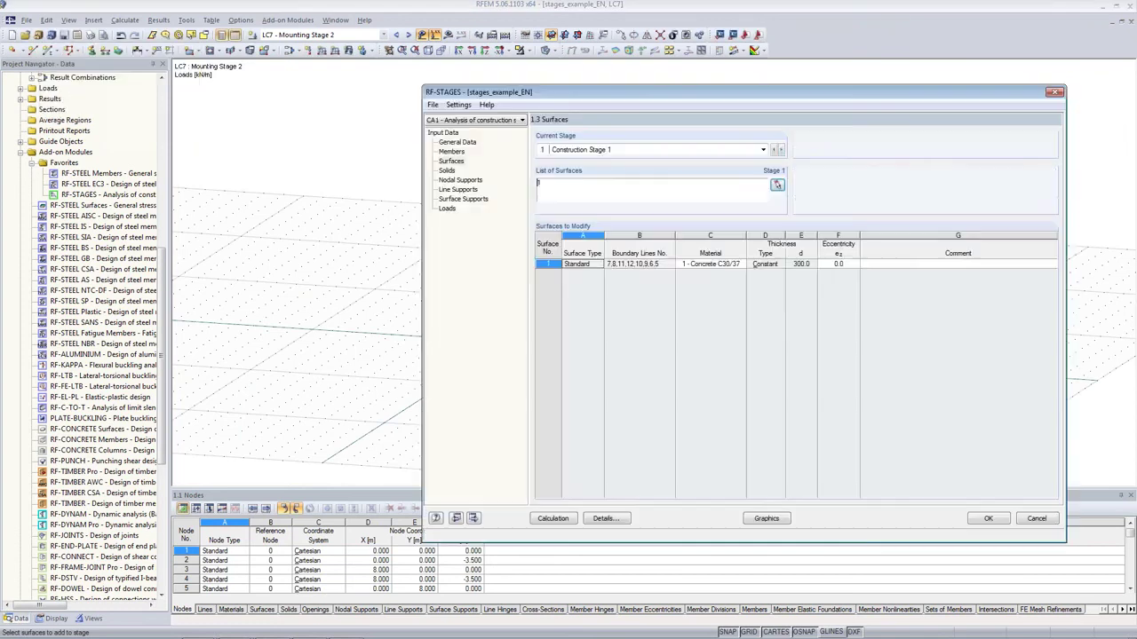
Step: Assign the middle floor slab, surface 2, to Construction Stage 2 by picking it in the model
click(780, 149)
click(776, 185)
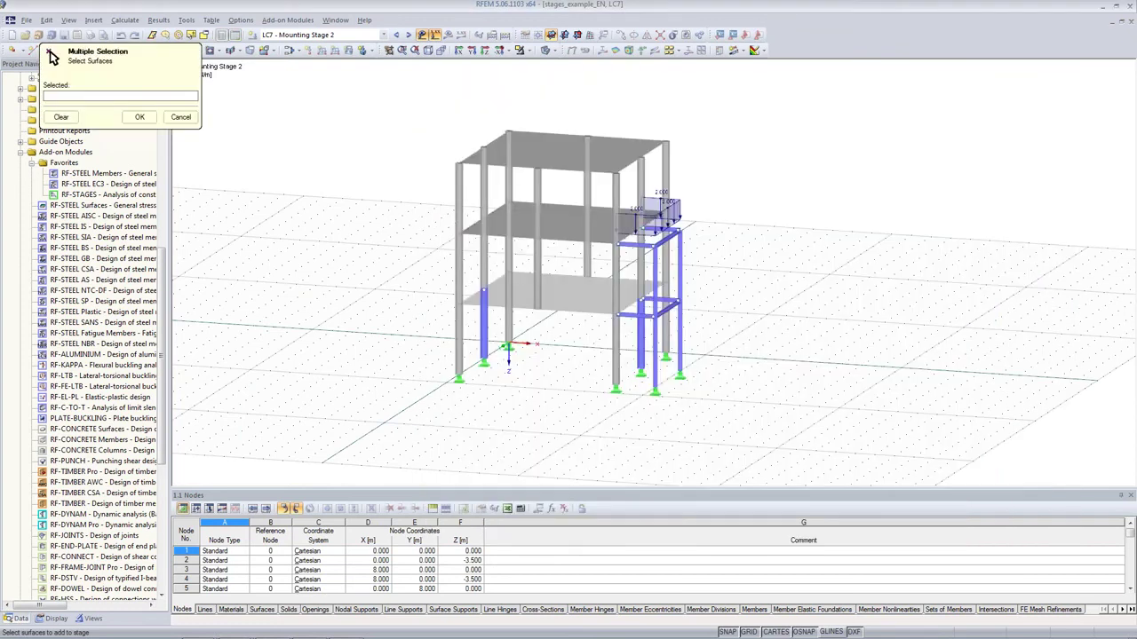
click(573, 233)
click(142, 117)
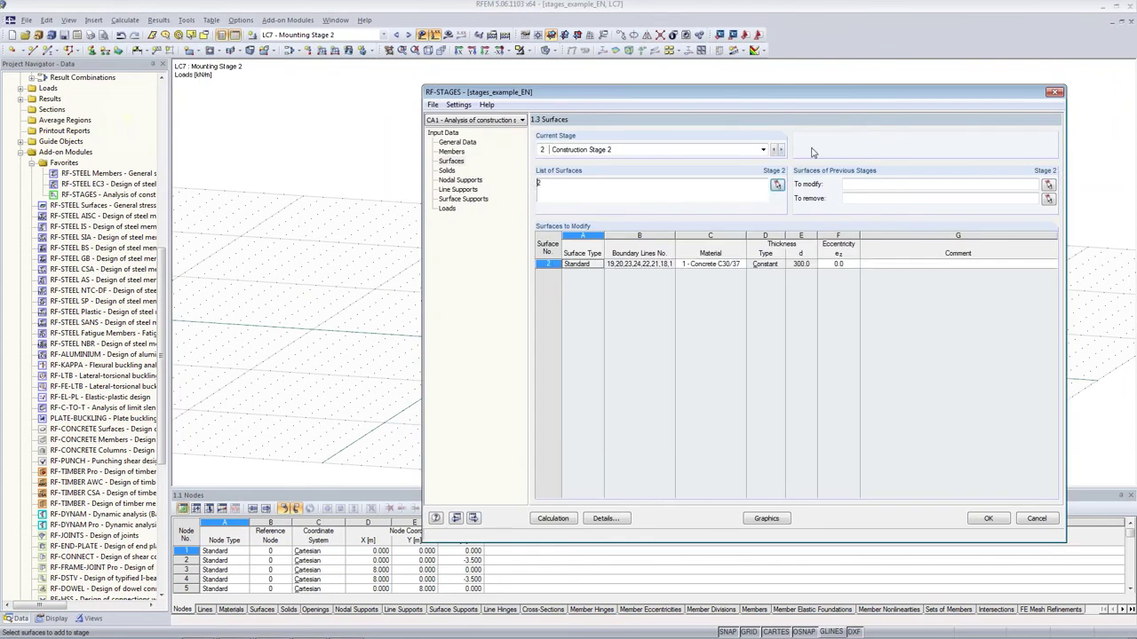
Step: Assign the top slab, surface 3, to Construction Stage 3 by picking it in the model
click(777, 185)
click(572, 161)
click(139, 118)
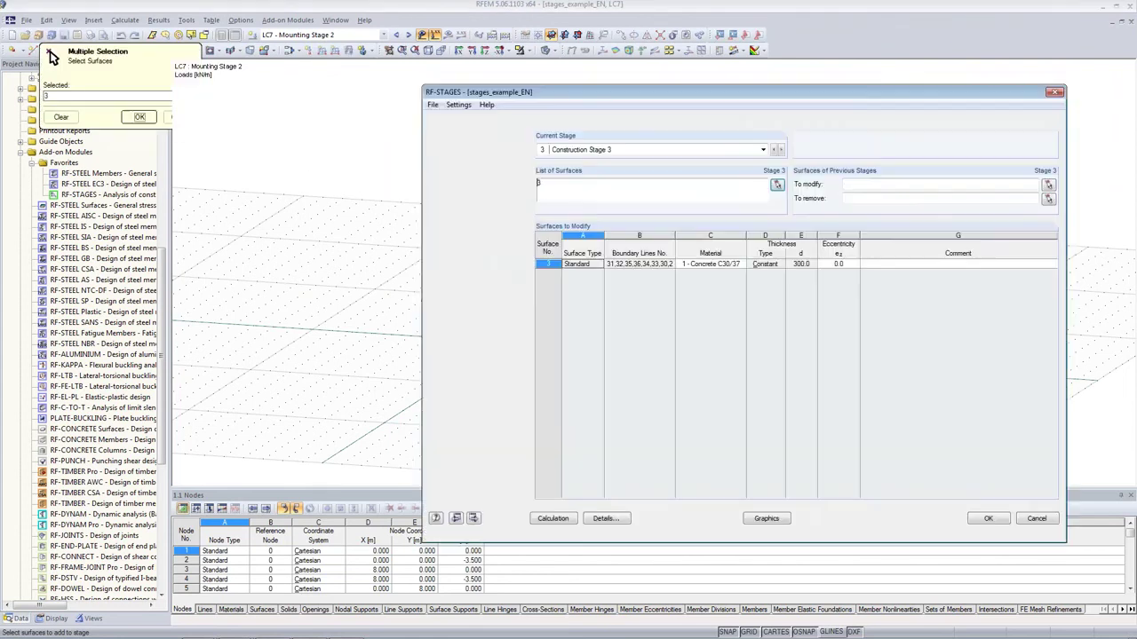
Step: Assign all nodal supports, 1-8, at the column bases to Construction Stage 1 by window selection in the model
drag(720, 95, 722, 147)
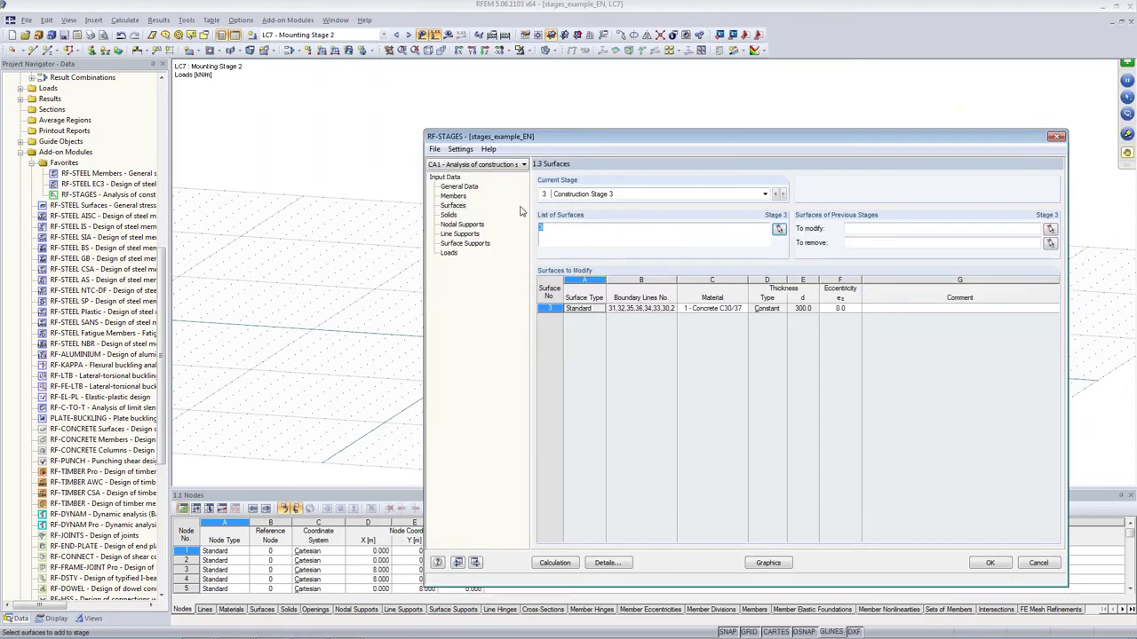
click(448, 216)
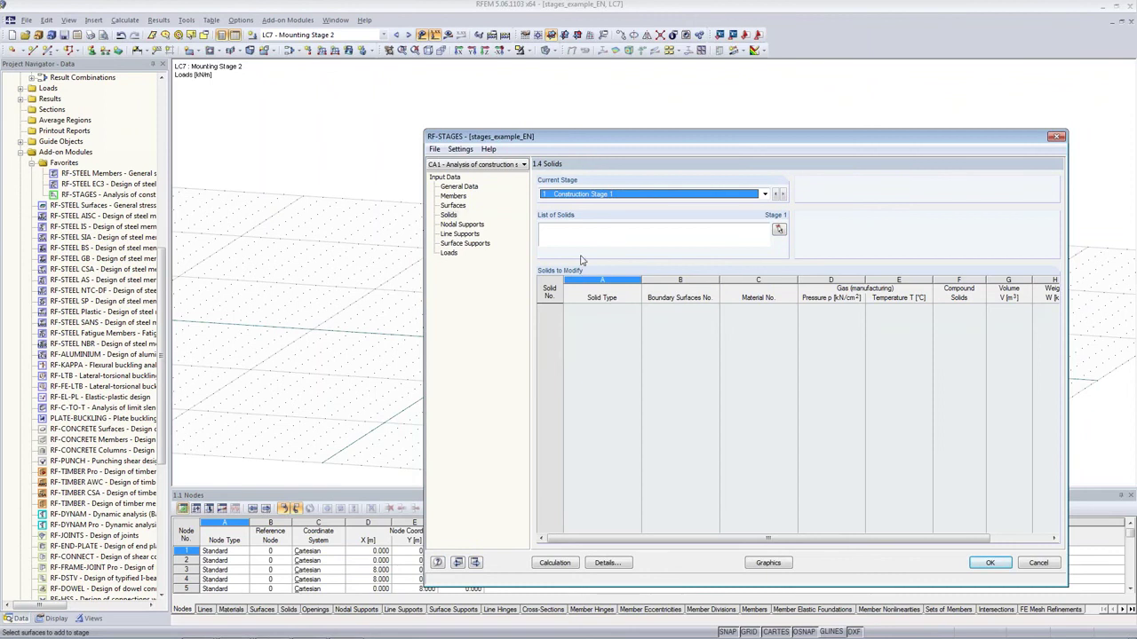
click(463, 224)
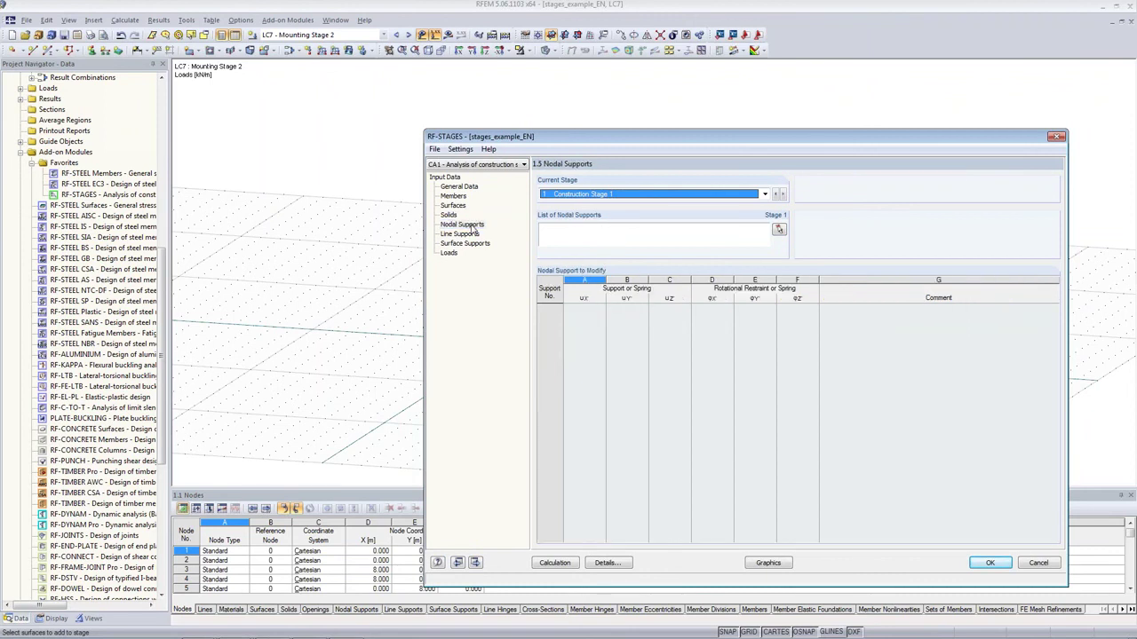
click(780, 232)
drag(788, 322, 392, 460)
click(140, 117)
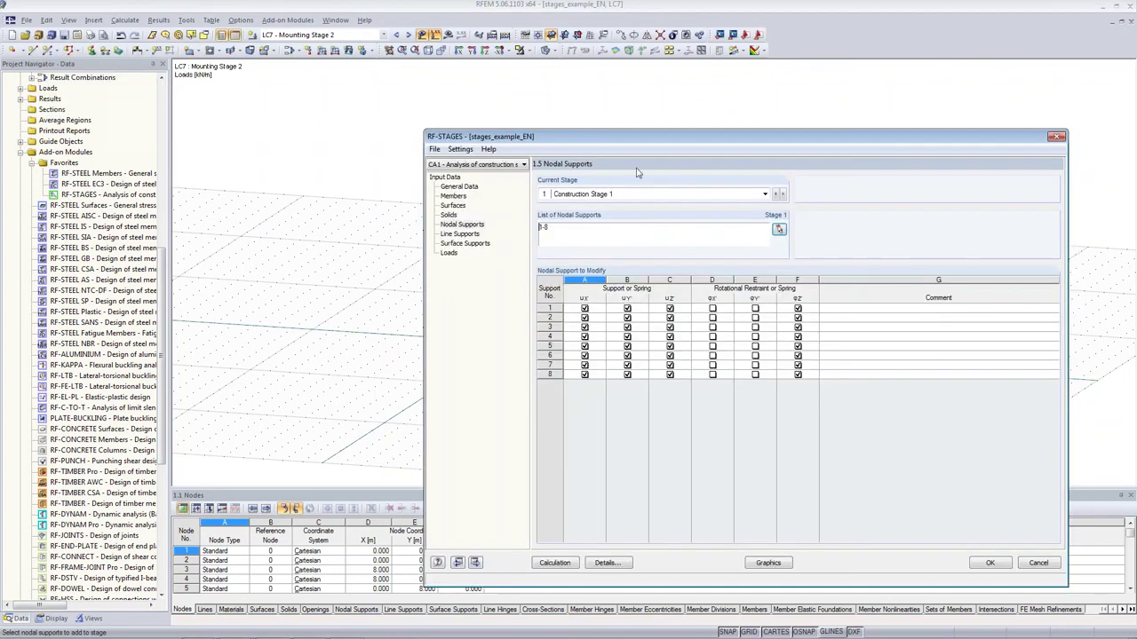
Step: Uncover the model, look through the line support and surface support inputs, and bring up the loads input of Construction Stage 1
drag(646, 139, 924, 138)
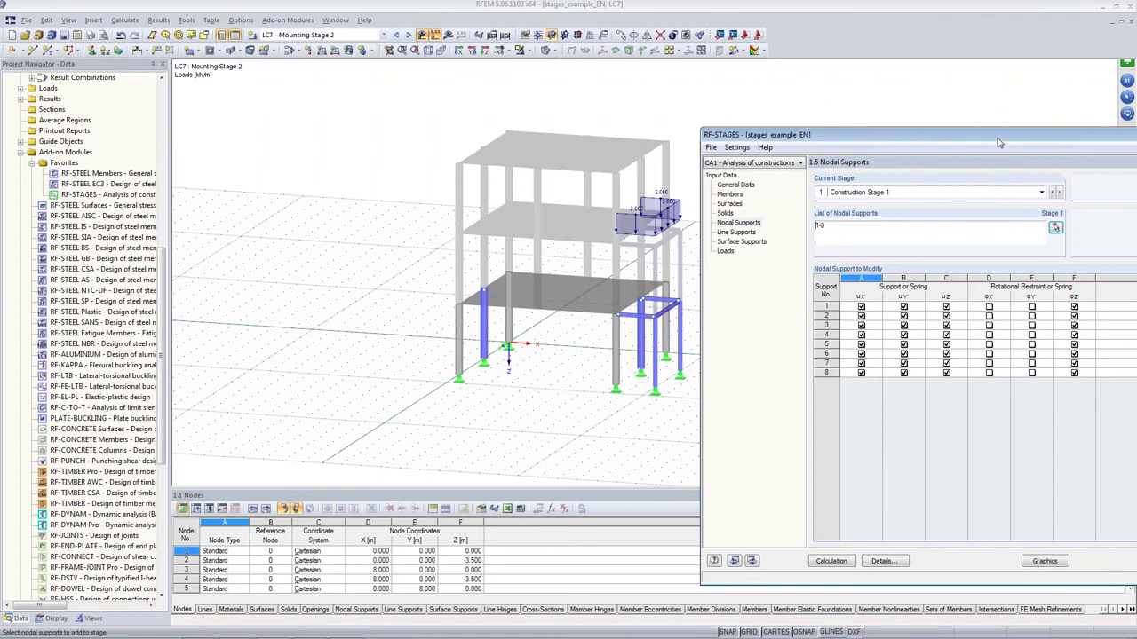
drag(996, 140, 979, 138)
drag(810, 225, 798, 224)
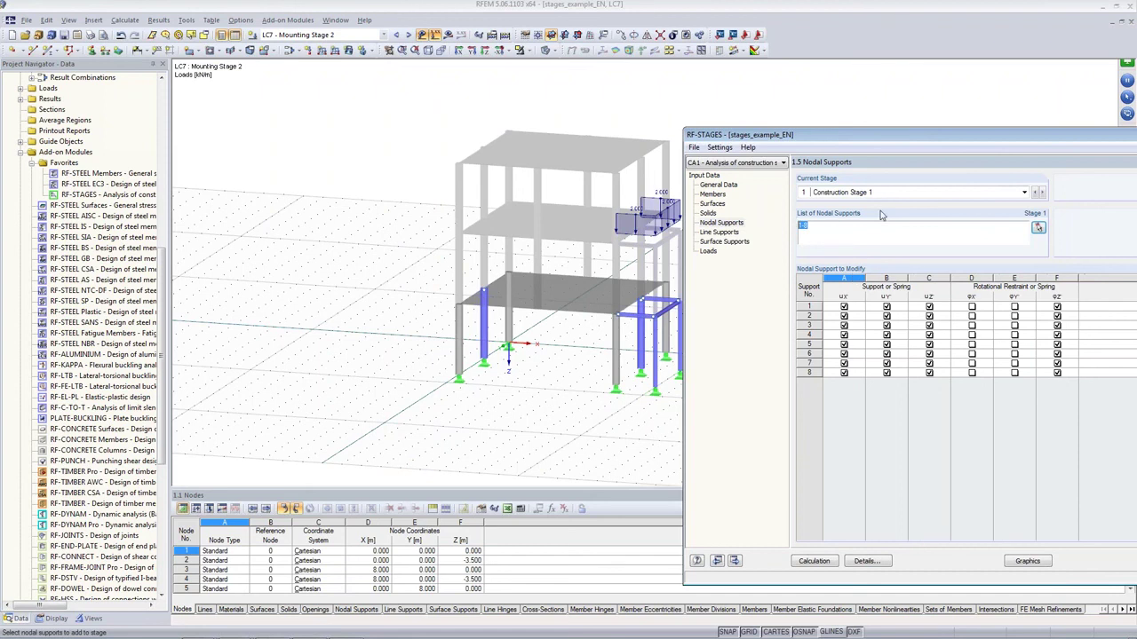
click(720, 232)
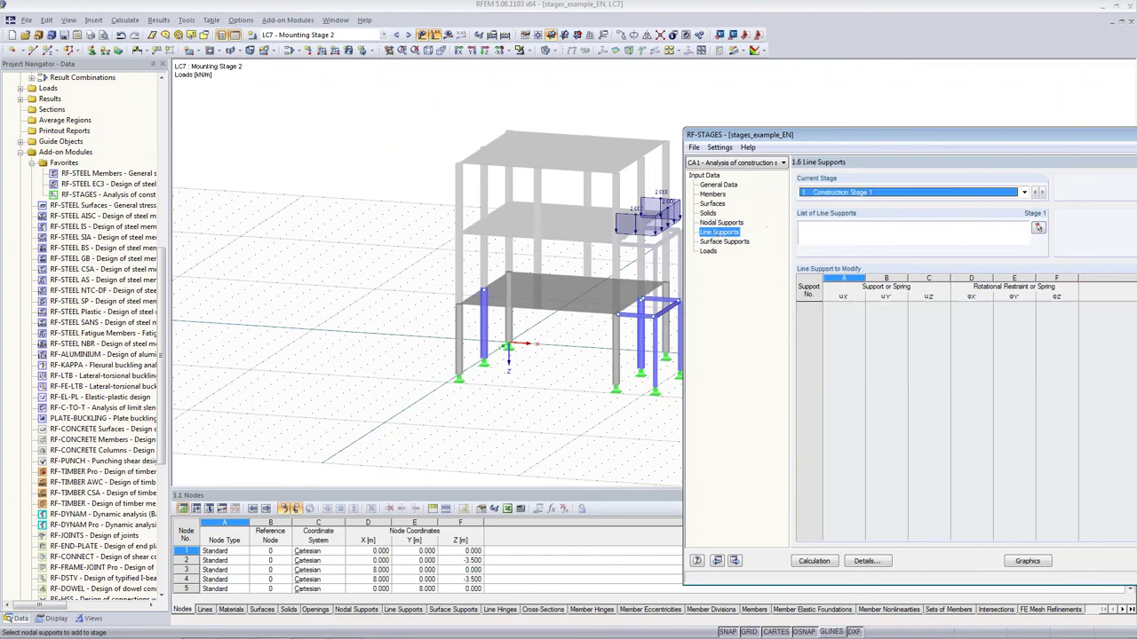
click(735, 242)
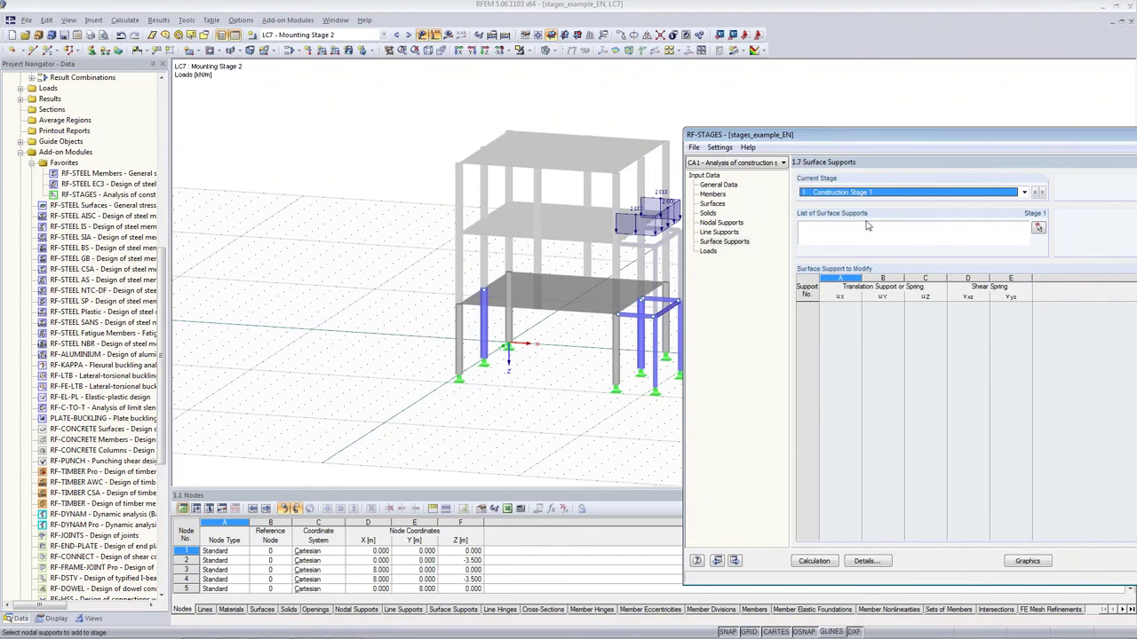
drag(870, 140, 750, 121)
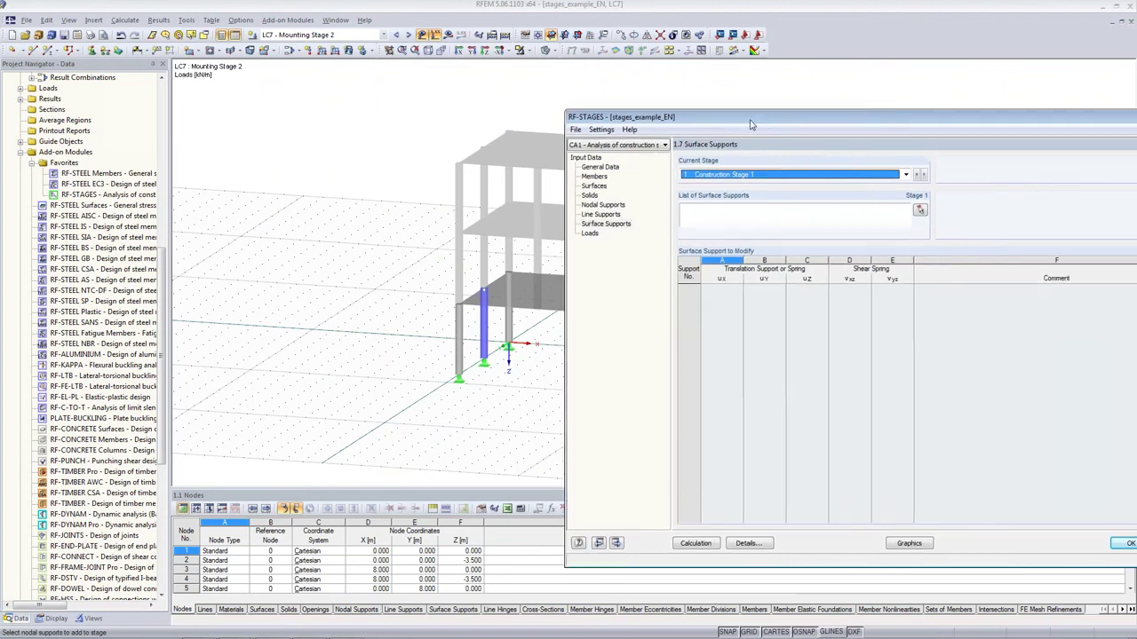
click(598, 236)
drag(799, 127, 597, 114)
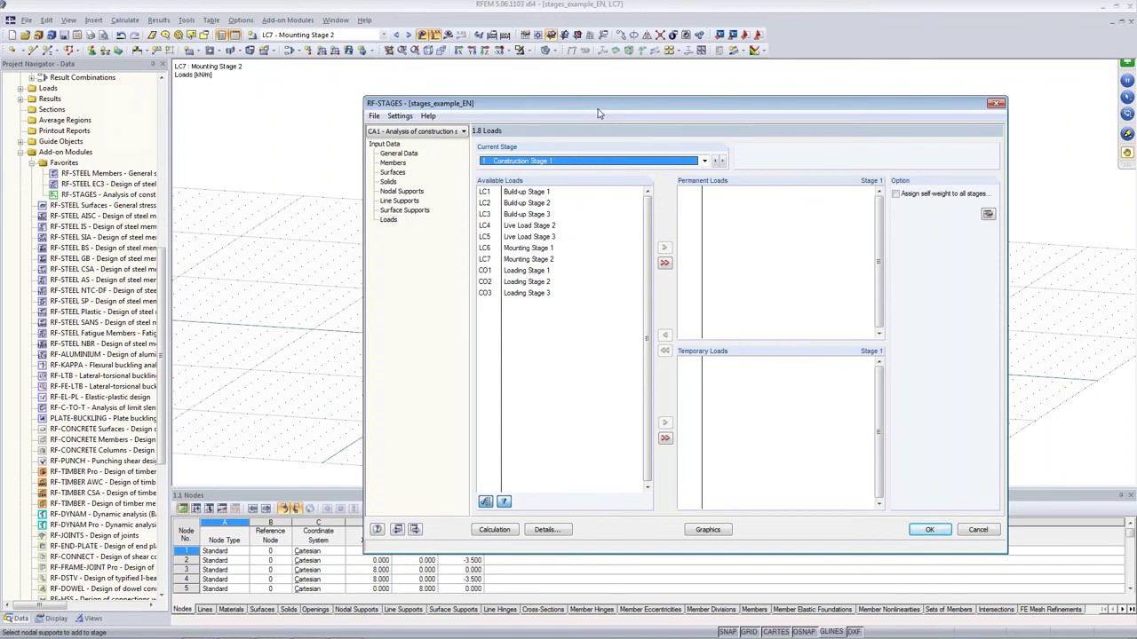
click(539, 193)
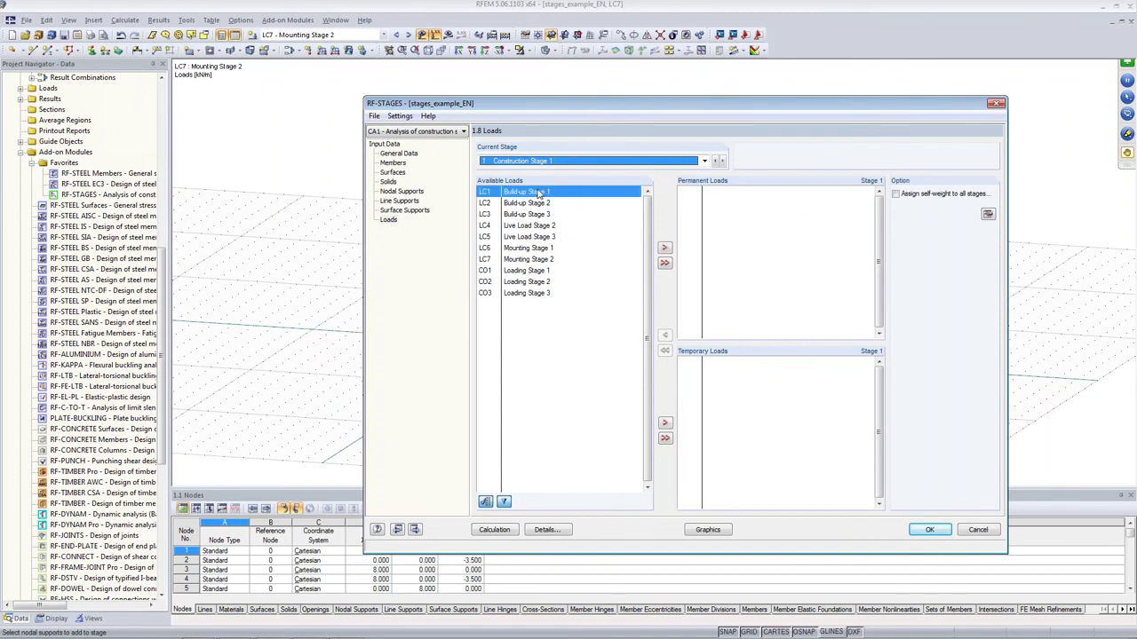
click(534, 226)
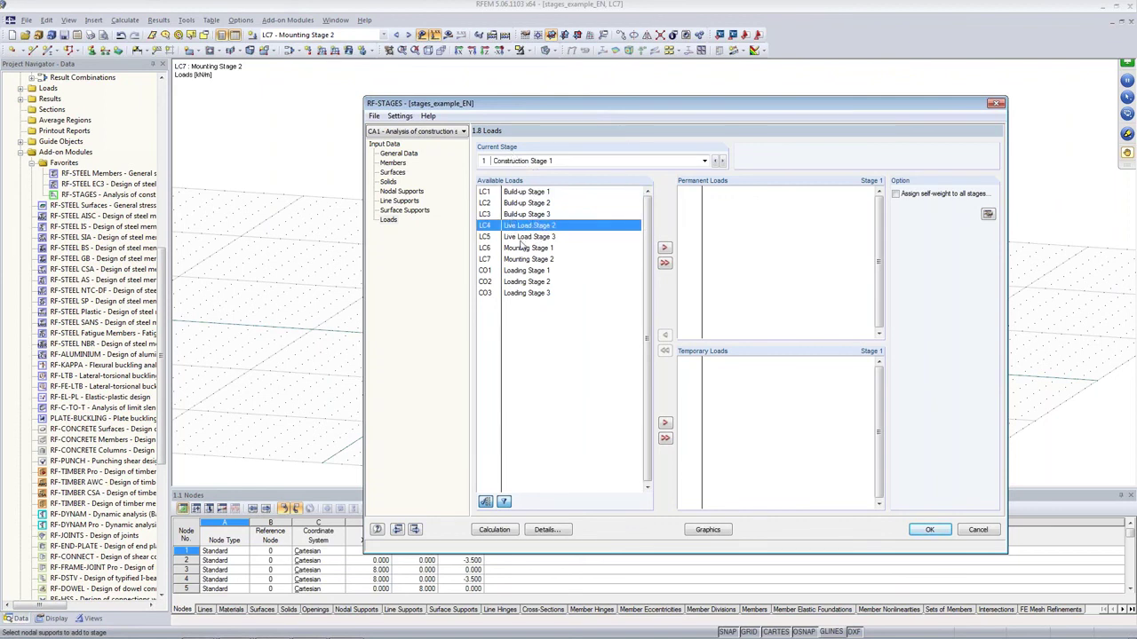
double_click(538, 195)
double_click(720, 192)
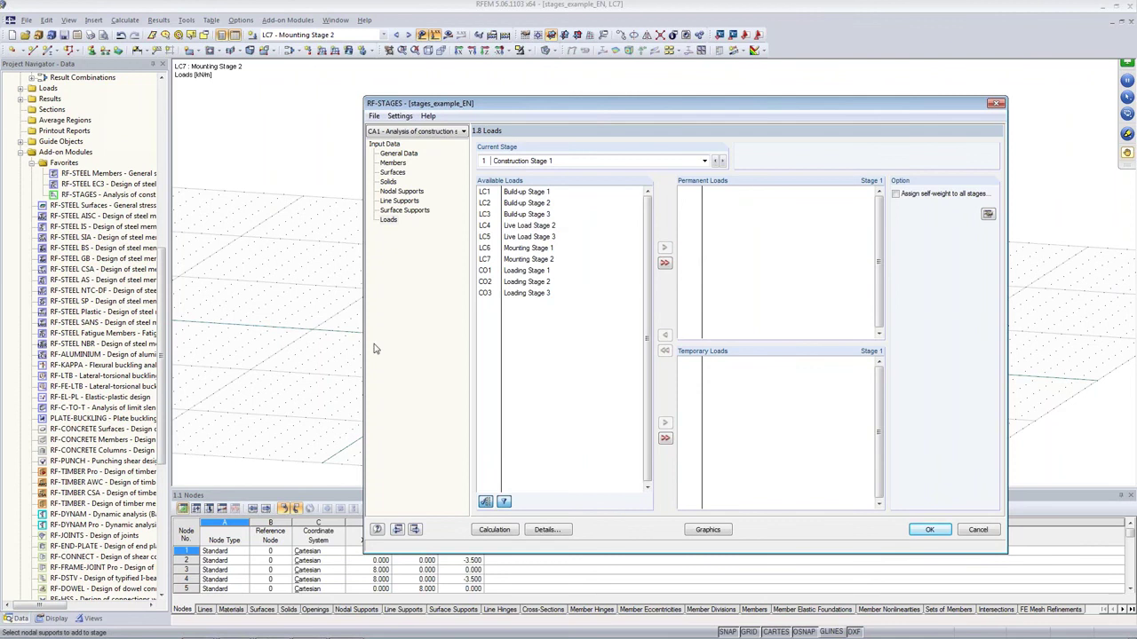
Step: Assign load combinations CO1, CO2 and CO3 as permanent loads of Construction Stages 1, 2 and 3 respectively
click(515, 272)
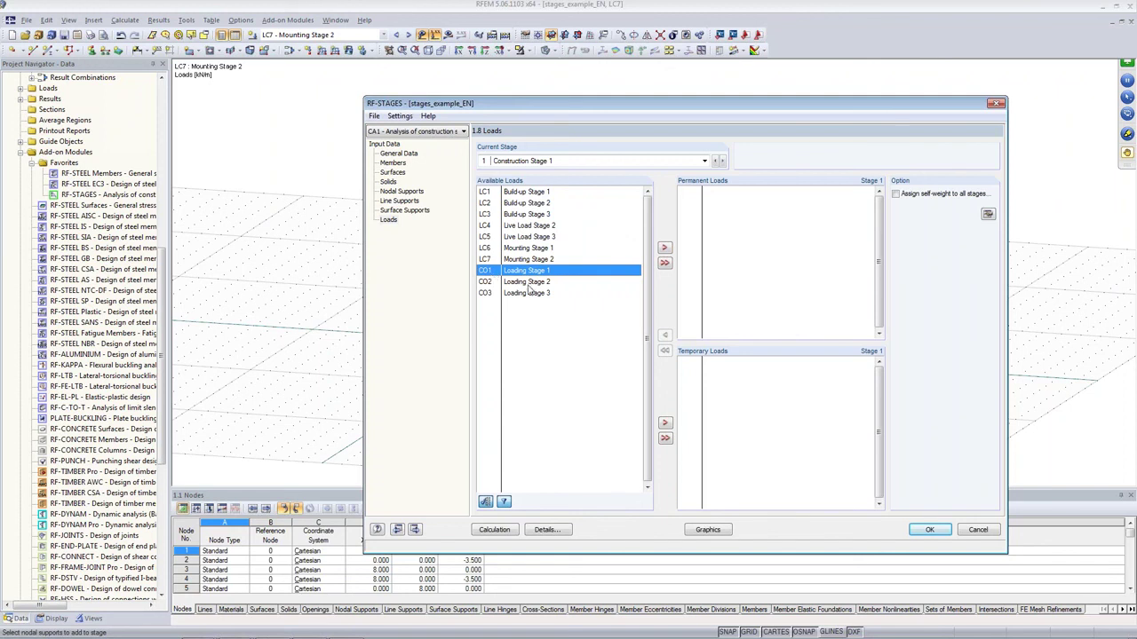
click(664, 247)
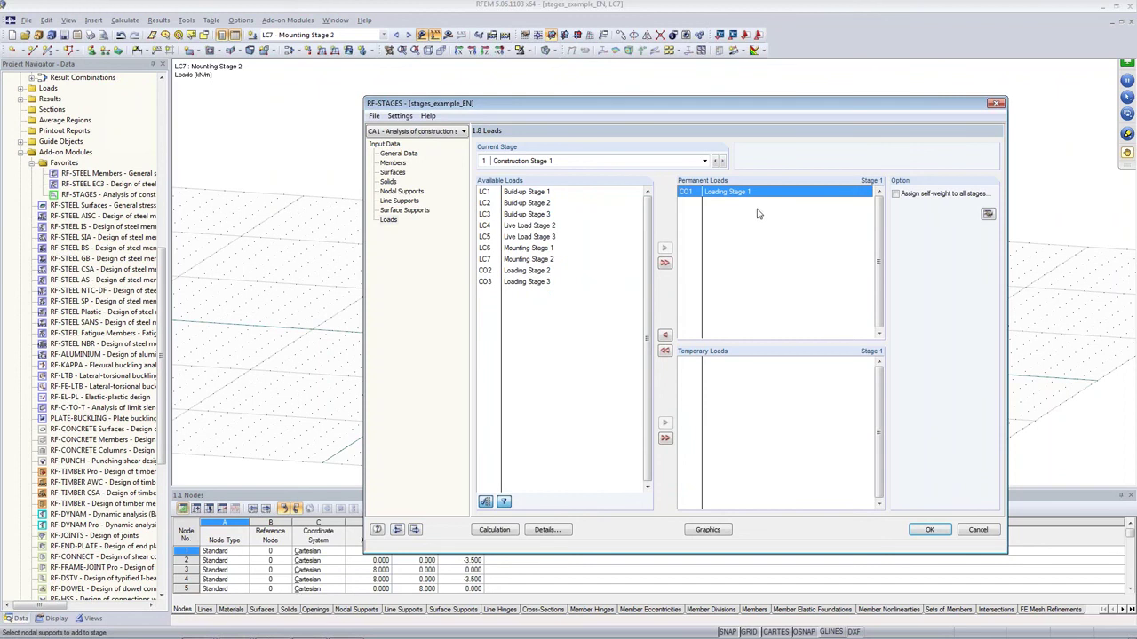
click(722, 160)
double_click(534, 260)
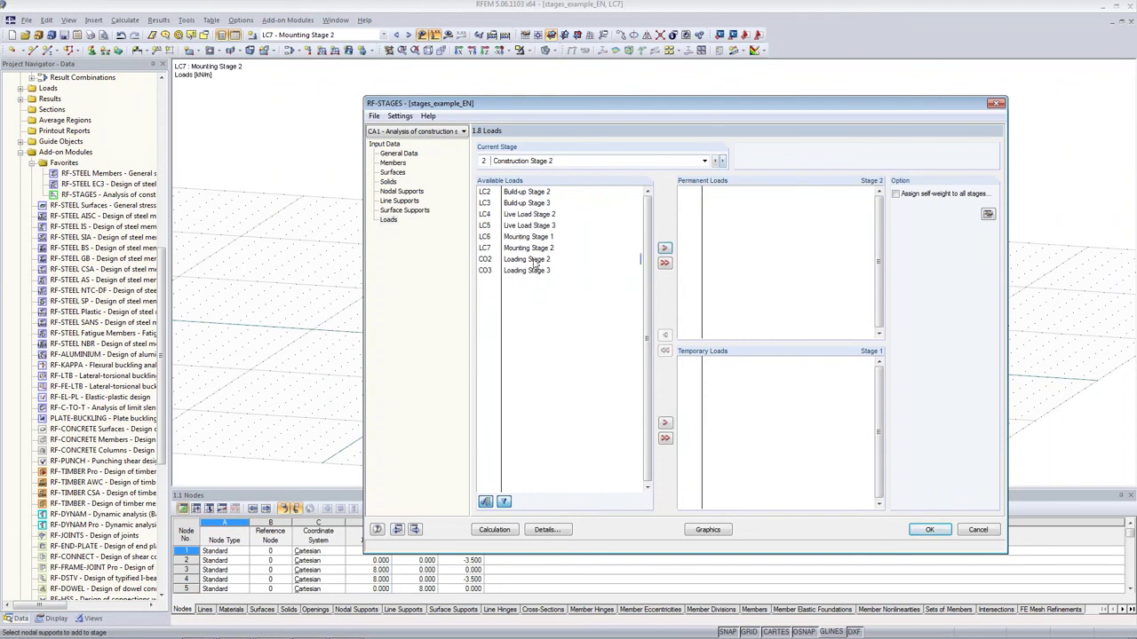
click(722, 161)
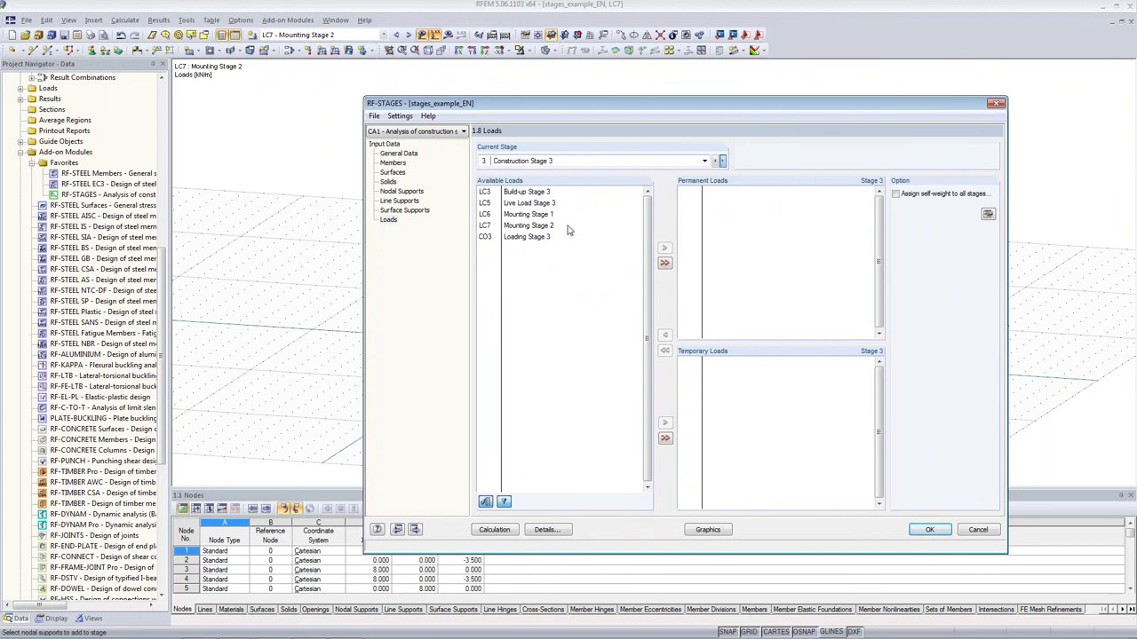
click(537, 238)
Step: Return to Construction Stage 1 and assign self-weight to all stages with a factor of 1.35 in the Z direction
click(715, 160)
click(715, 160)
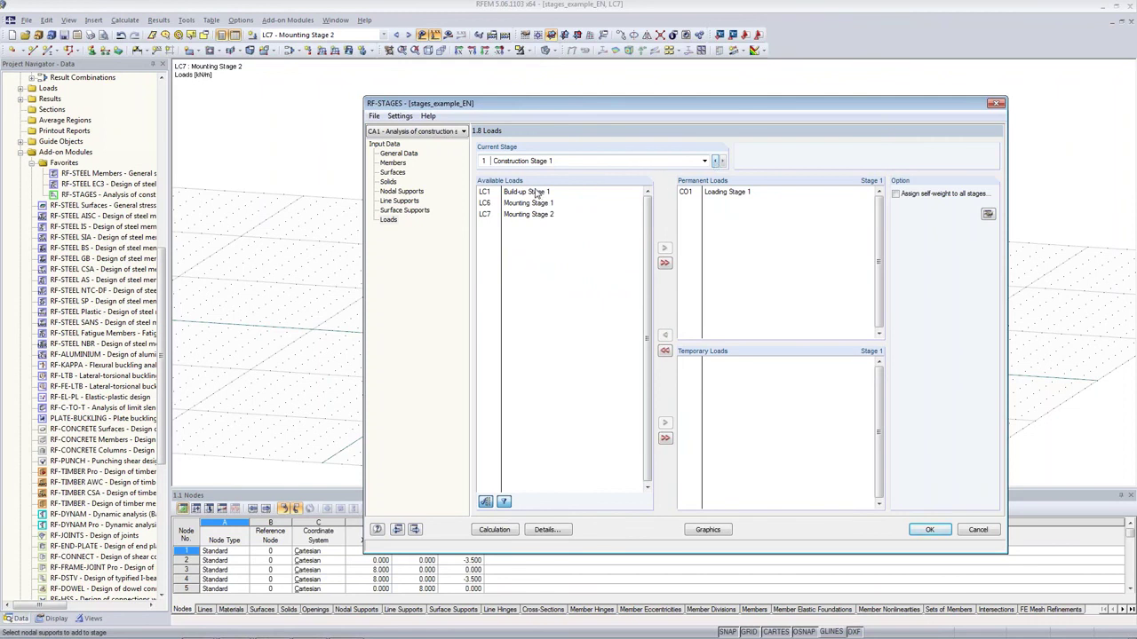
drag(426, 107, 706, 103)
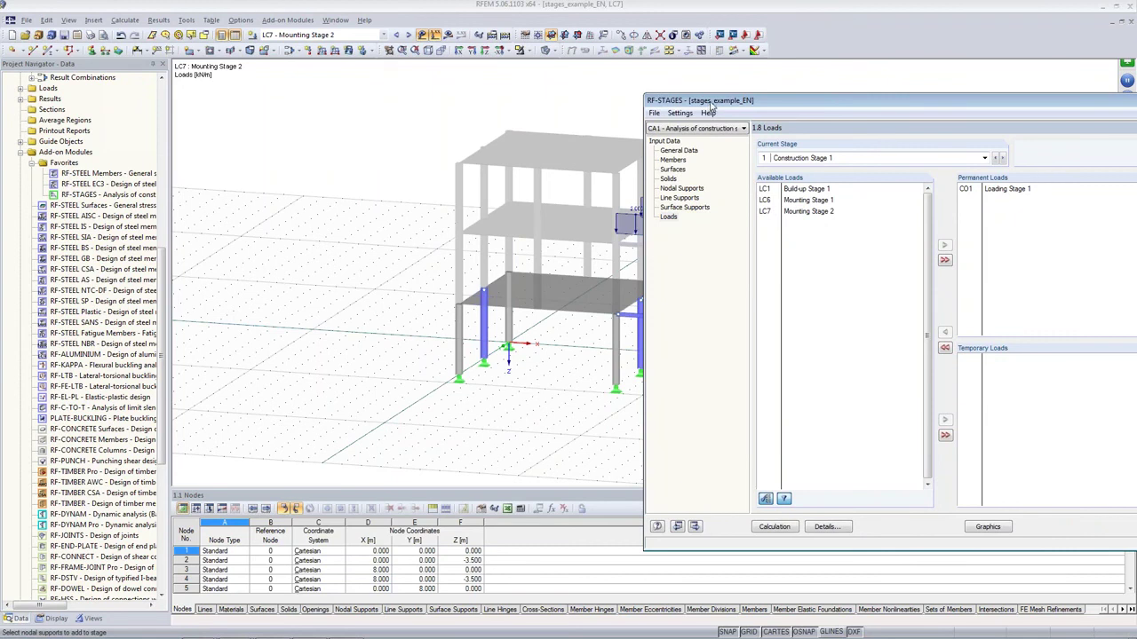
drag(709, 108, 562, 95)
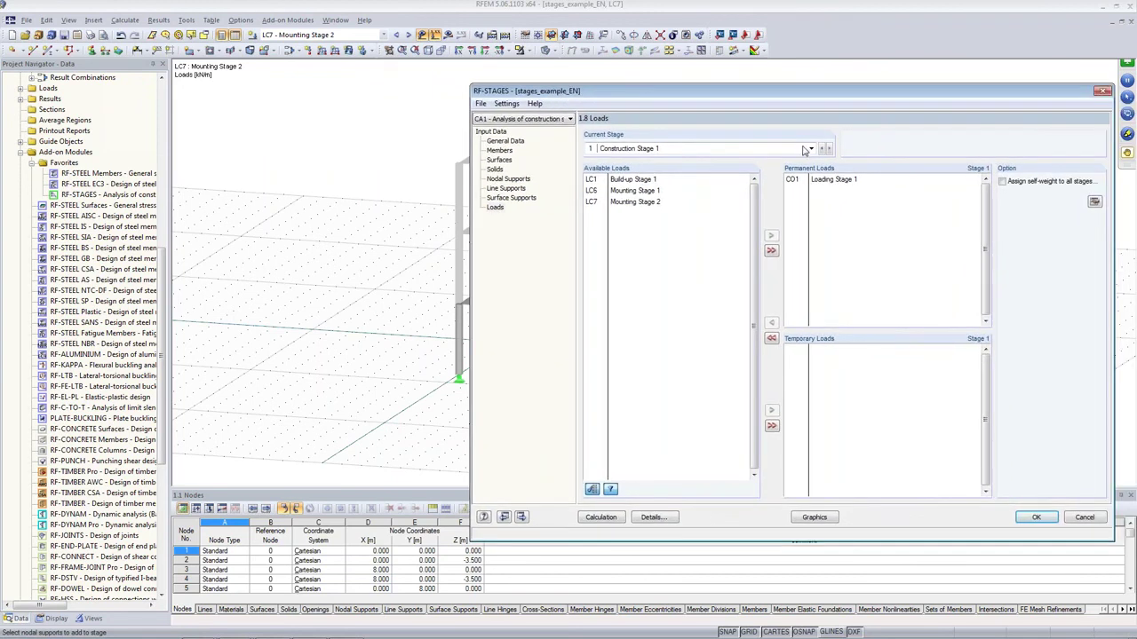
click(814, 181)
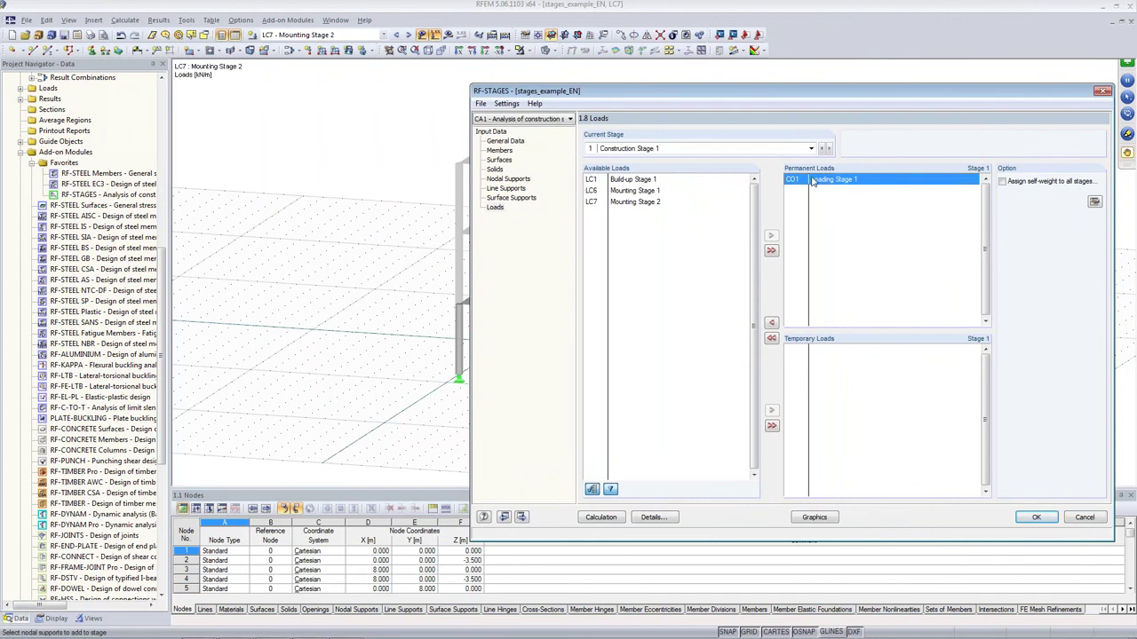
click(1015, 188)
click(1094, 204)
double_click(918, 197)
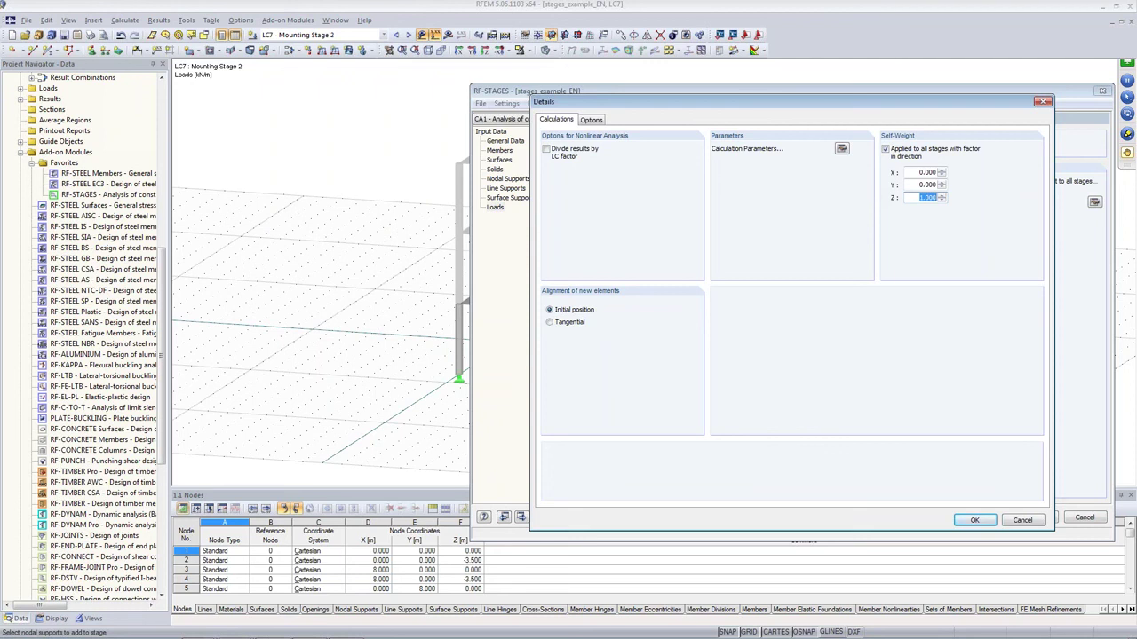
text(1.35)
click(909, 170)
click(972, 521)
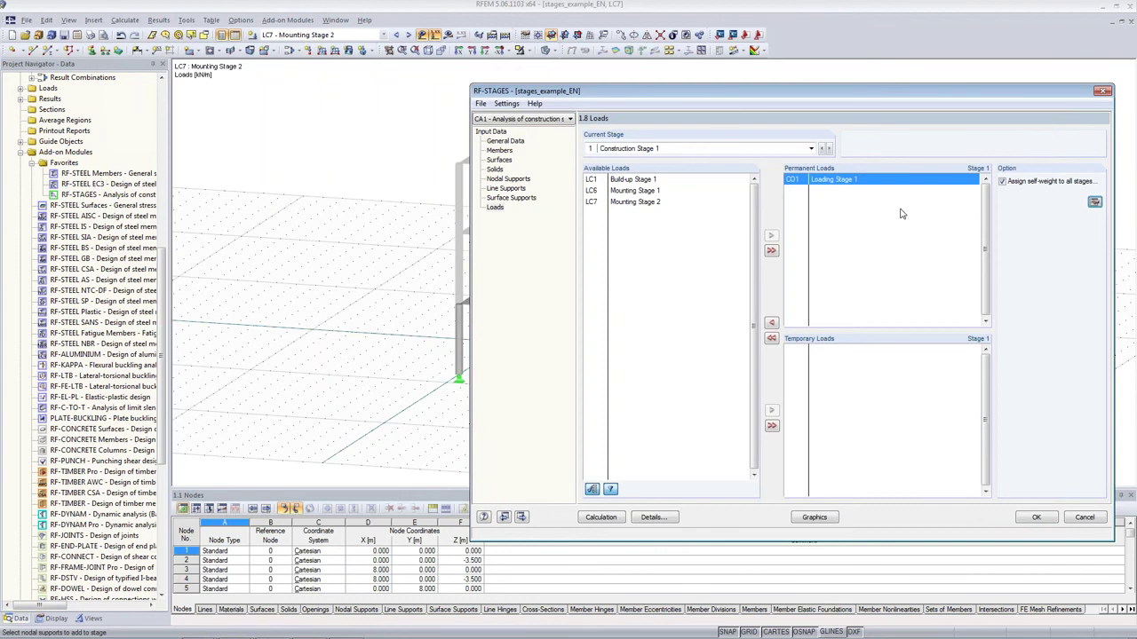
Step: Set LC6 Mounting Stage 1 as a temporary load of Construction Stage 1 and LC7 Mounting Stage 2 as one of Construction Stage 2
click(638, 193)
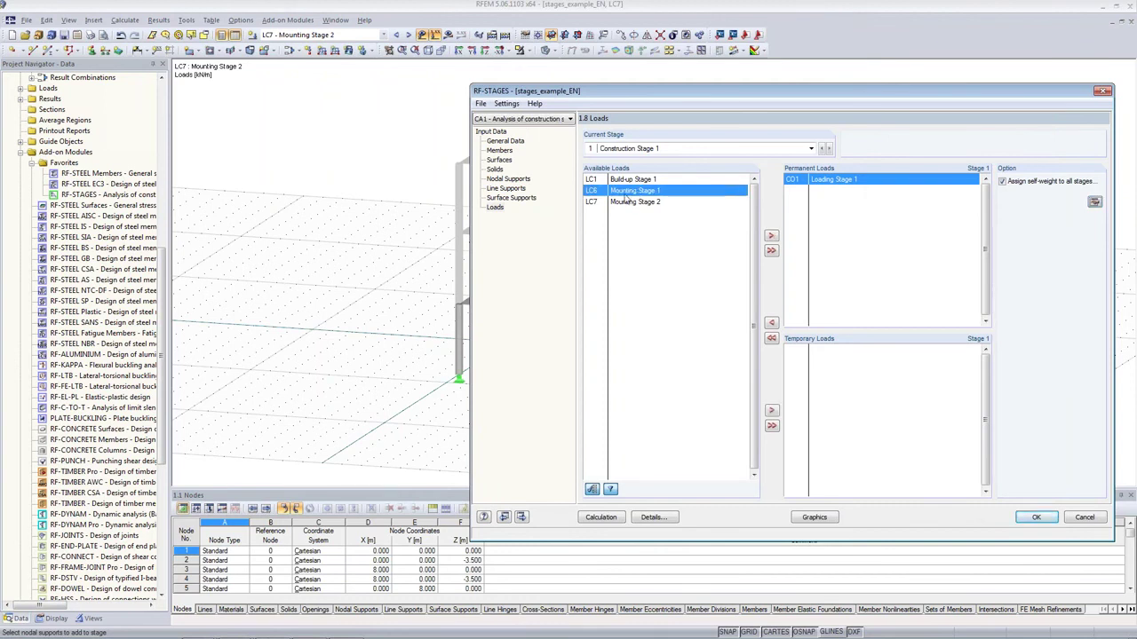
drag(637, 91, 601, 85)
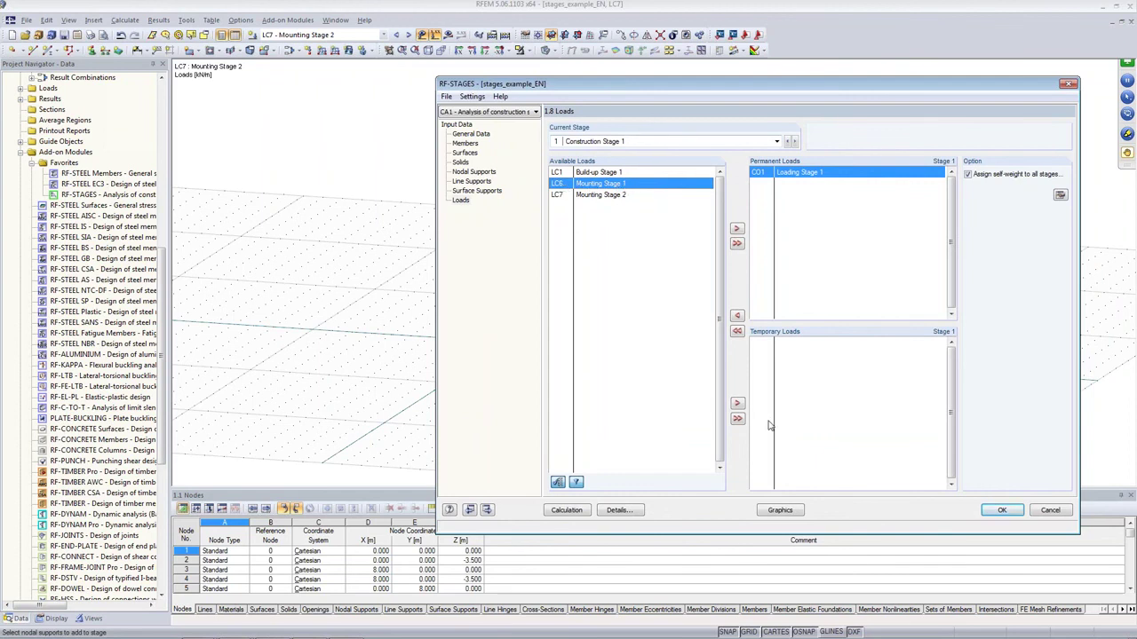
click(736, 404)
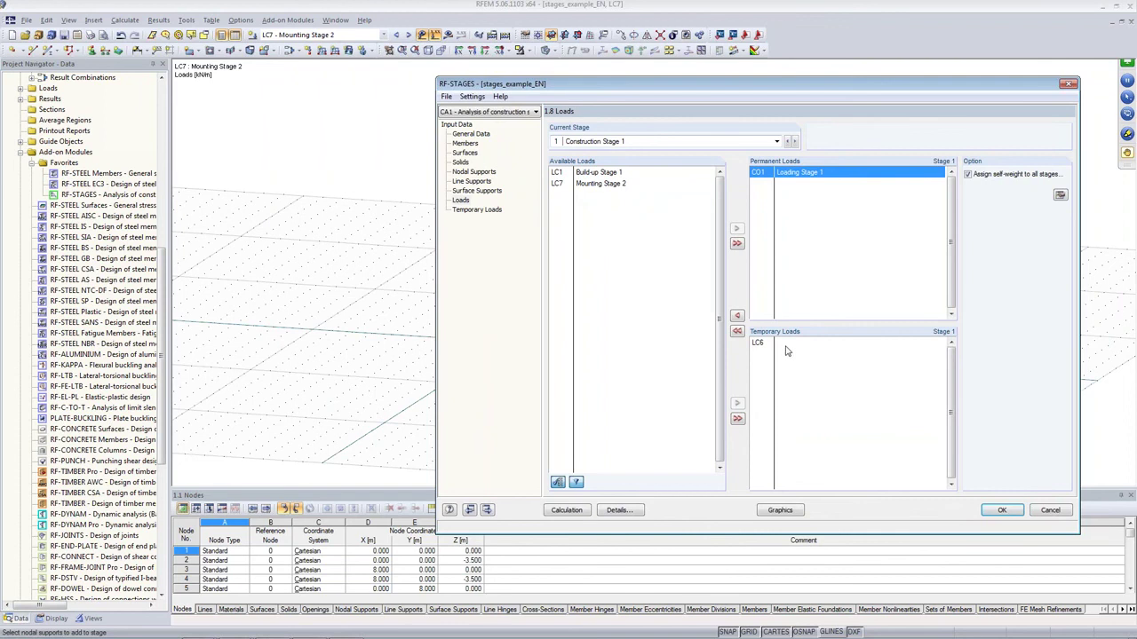
click(795, 142)
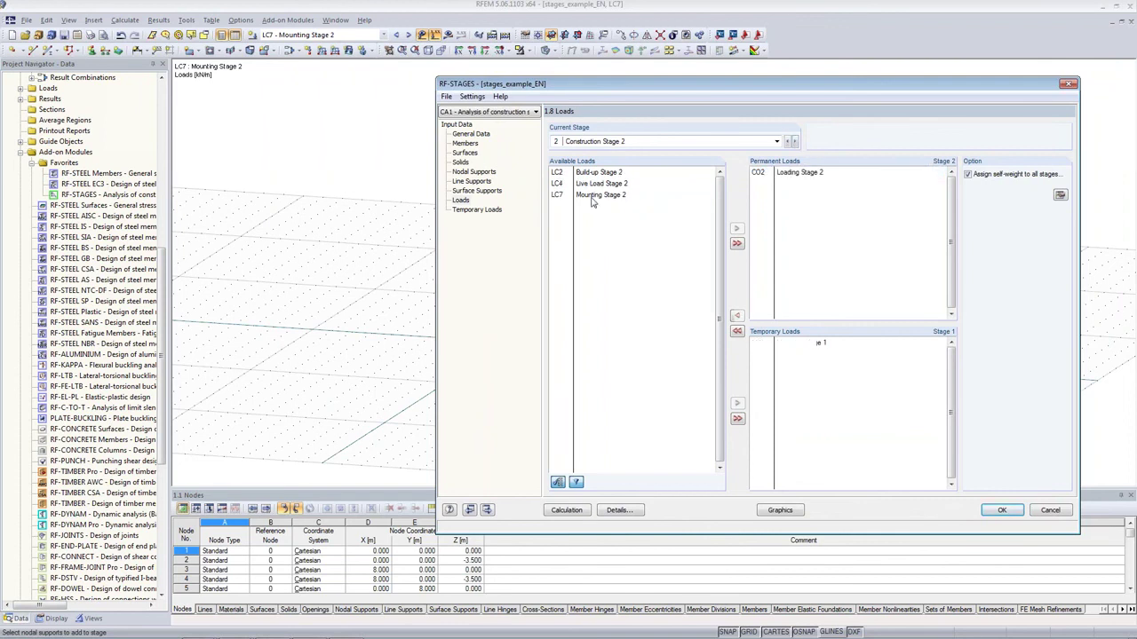
drag(571, 195, 772, 351)
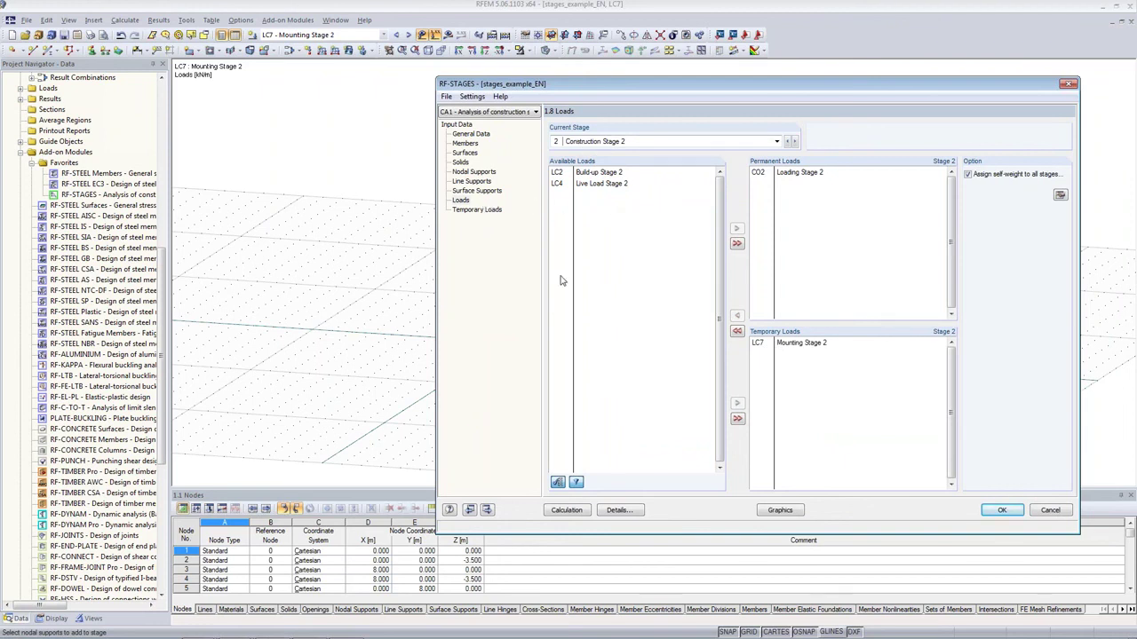
Step: Define the temporary result combinations with variable loads as 1.5*LC6 for Construction Stage 1 and 1.5*LC7 for Construction Stage 2
click(494, 211)
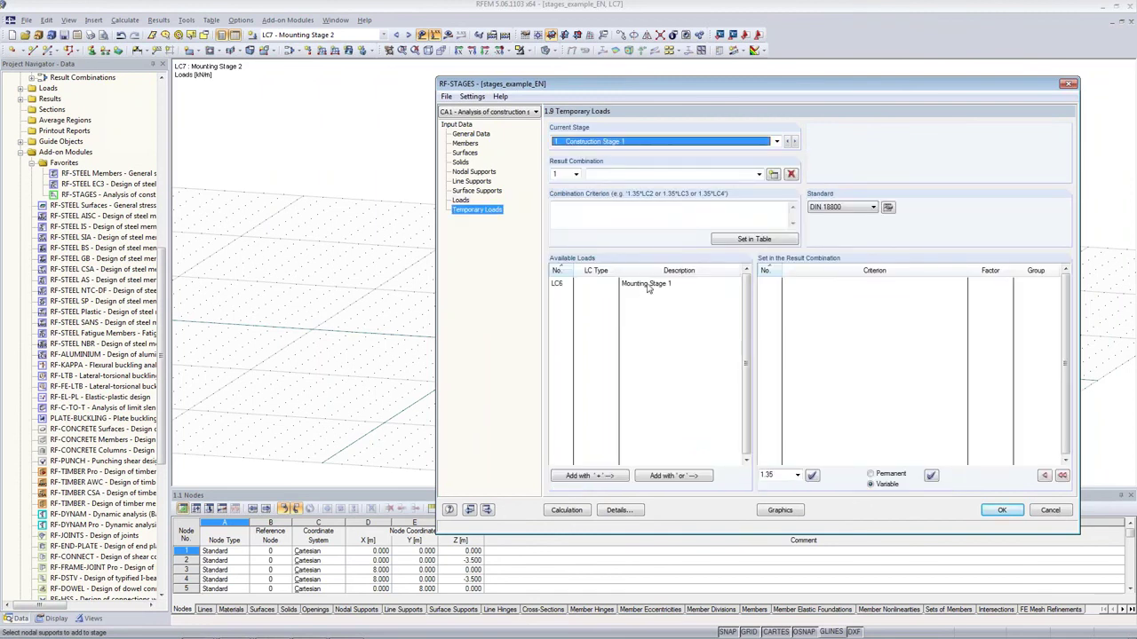
click(625, 285)
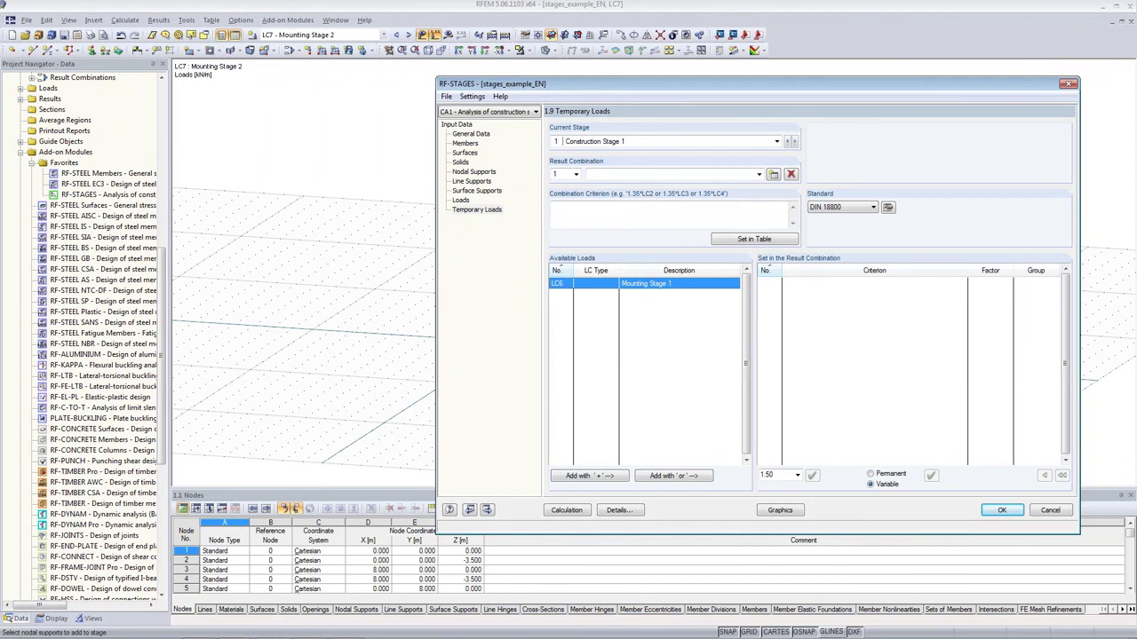
click(582, 476)
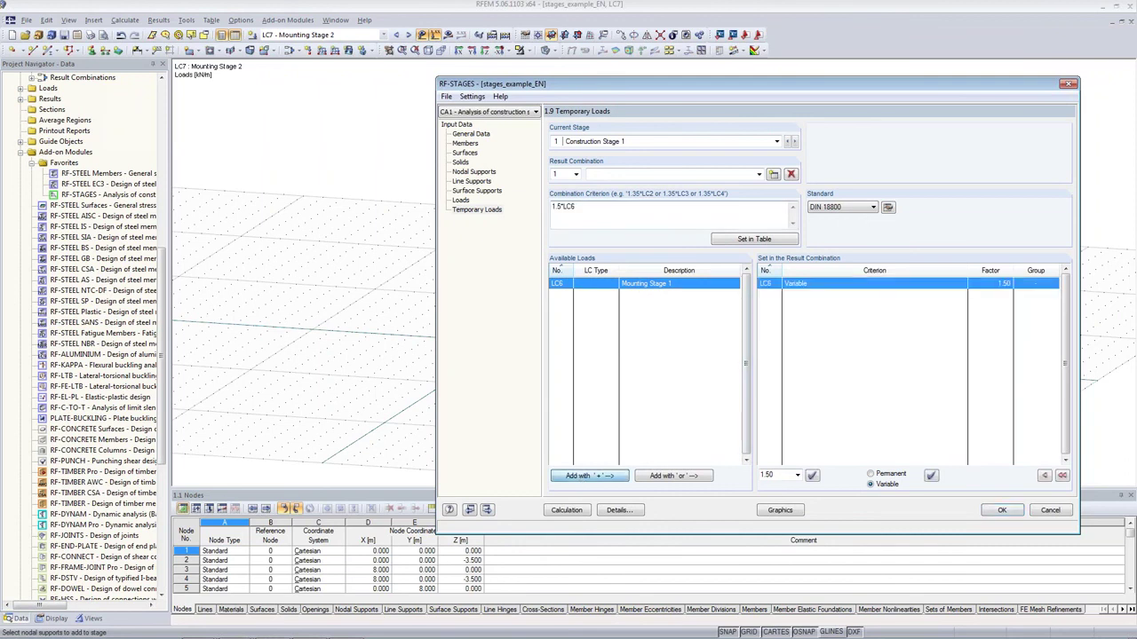
click(793, 141)
click(646, 294)
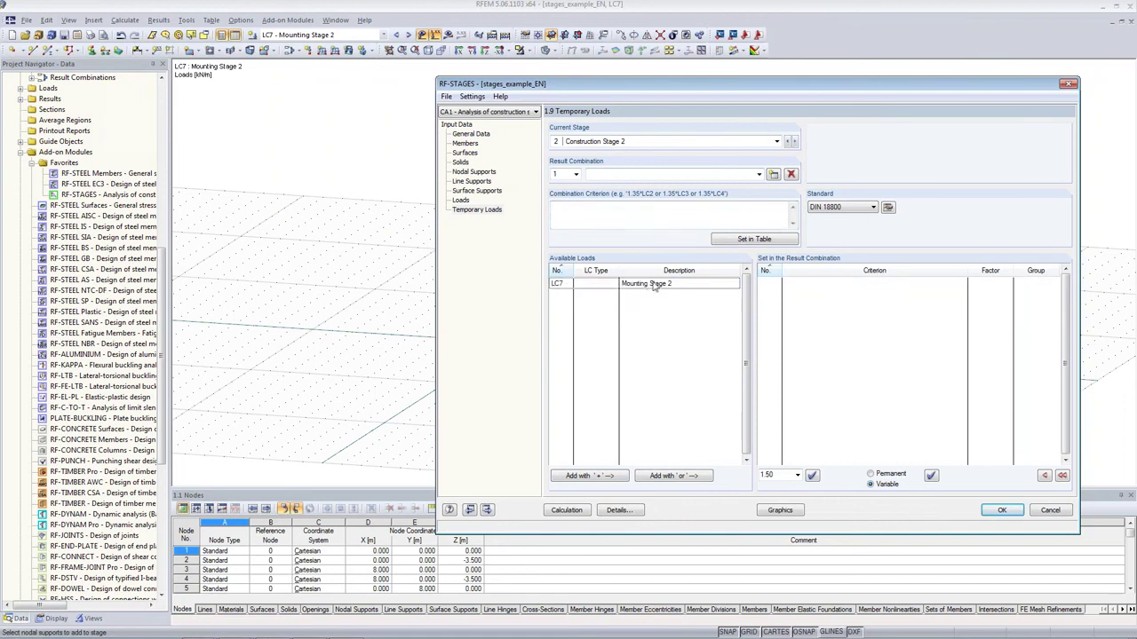
double_click(646, 294)
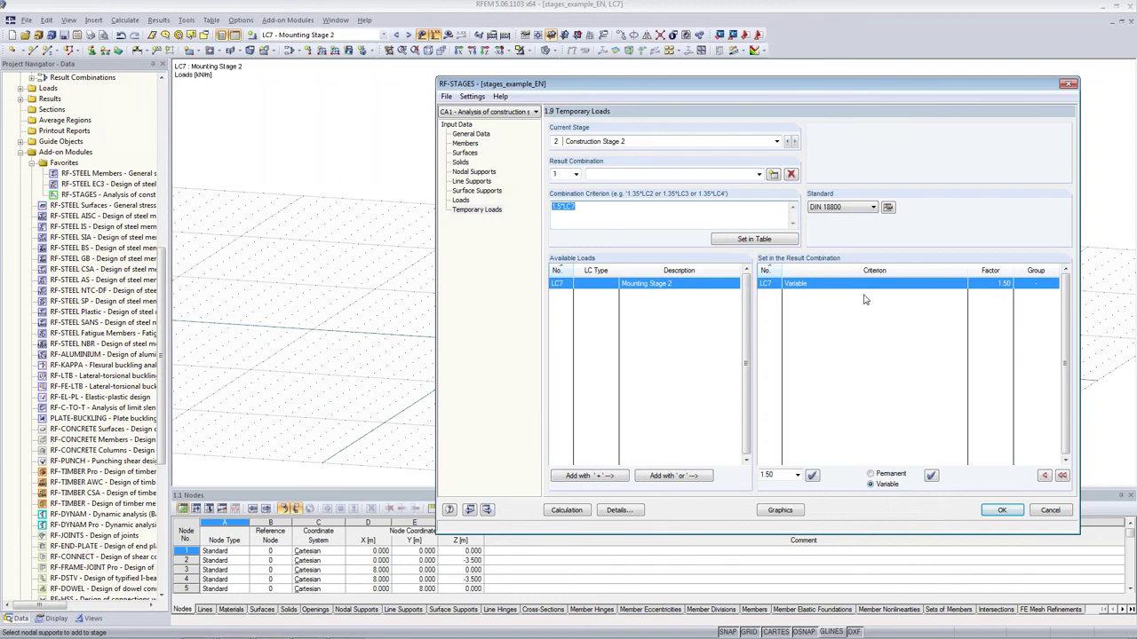
Step: Recheck the loads of Construction Stage 2 and calculate the construction stages
click(460, 201)
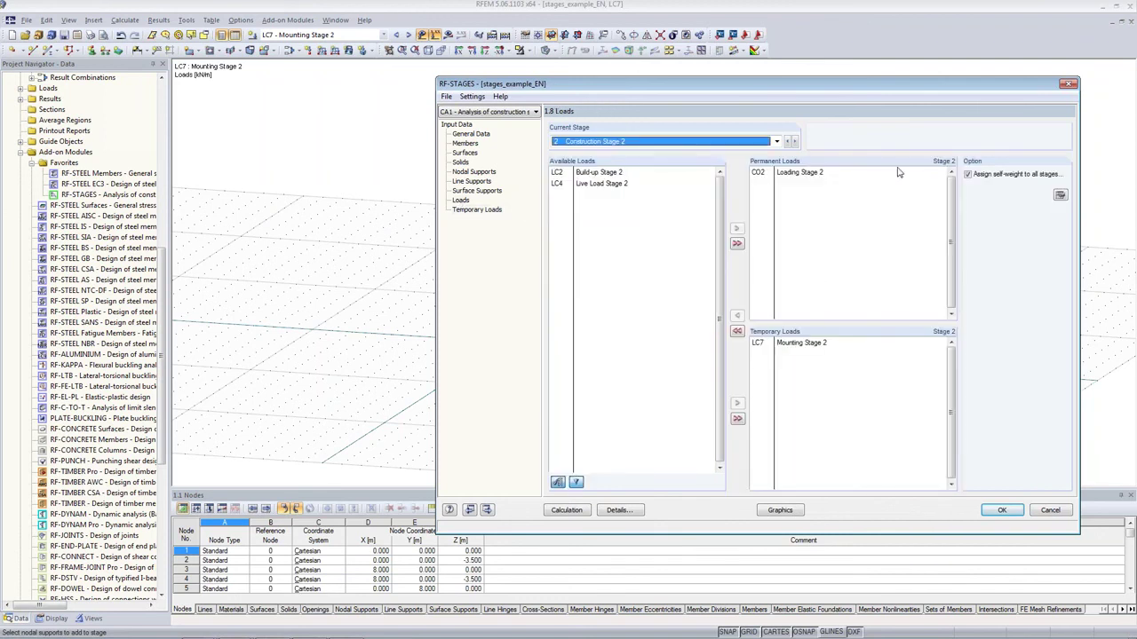
click(560, 512)
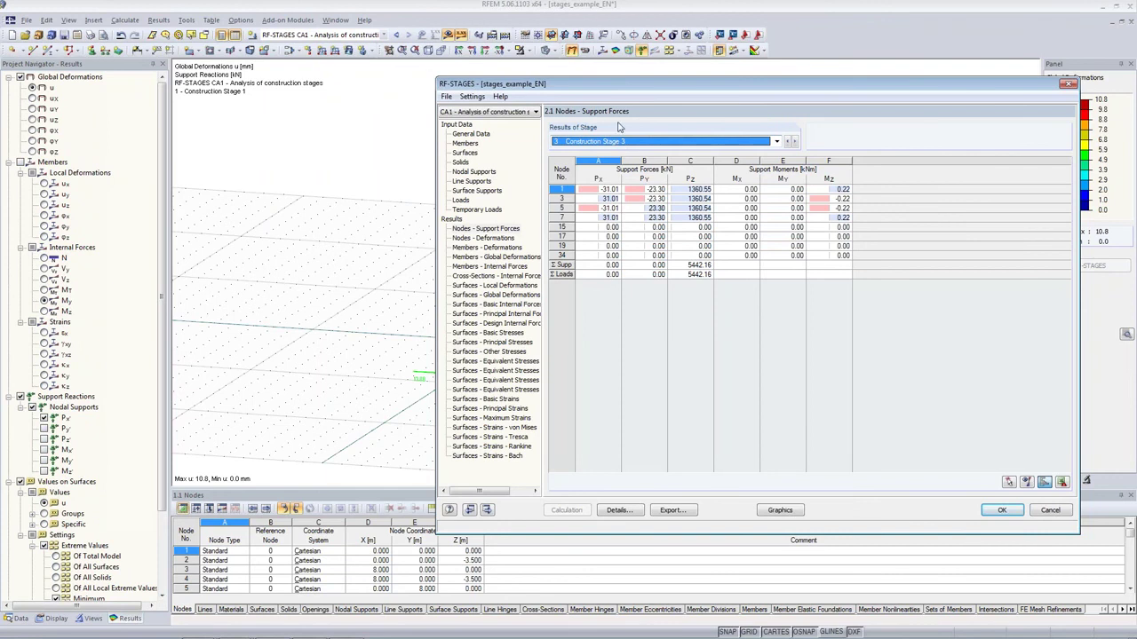
drag(621, 88, 503, 59)
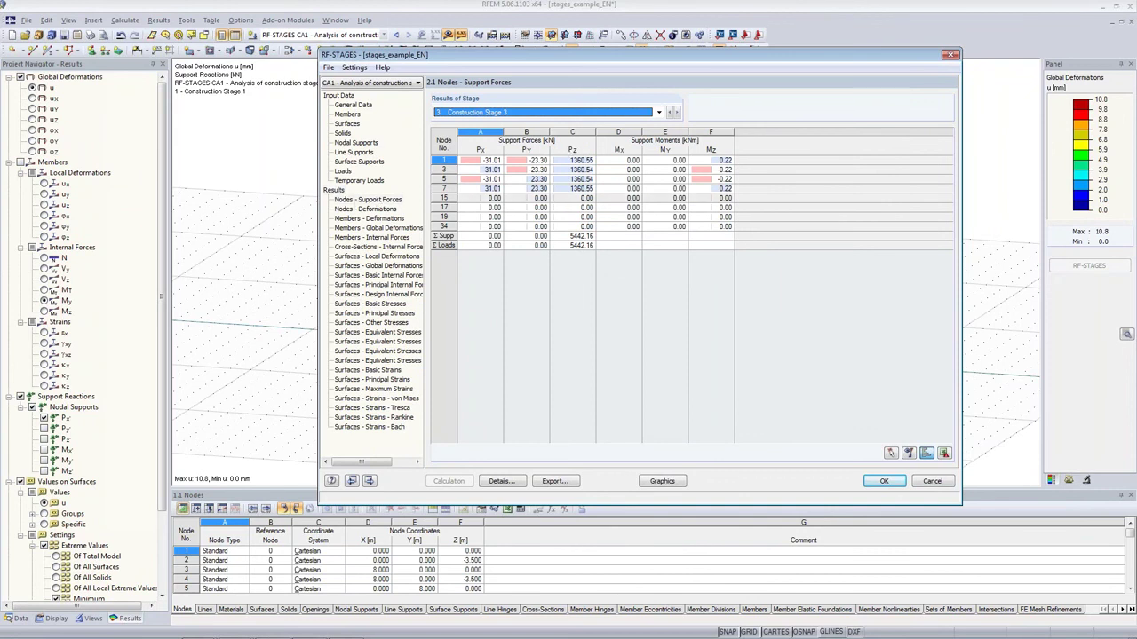
Step: Review the nodal support forces of Construction Stage 1 and the envelope of all stages
click(658, 112)
click(470, 121)
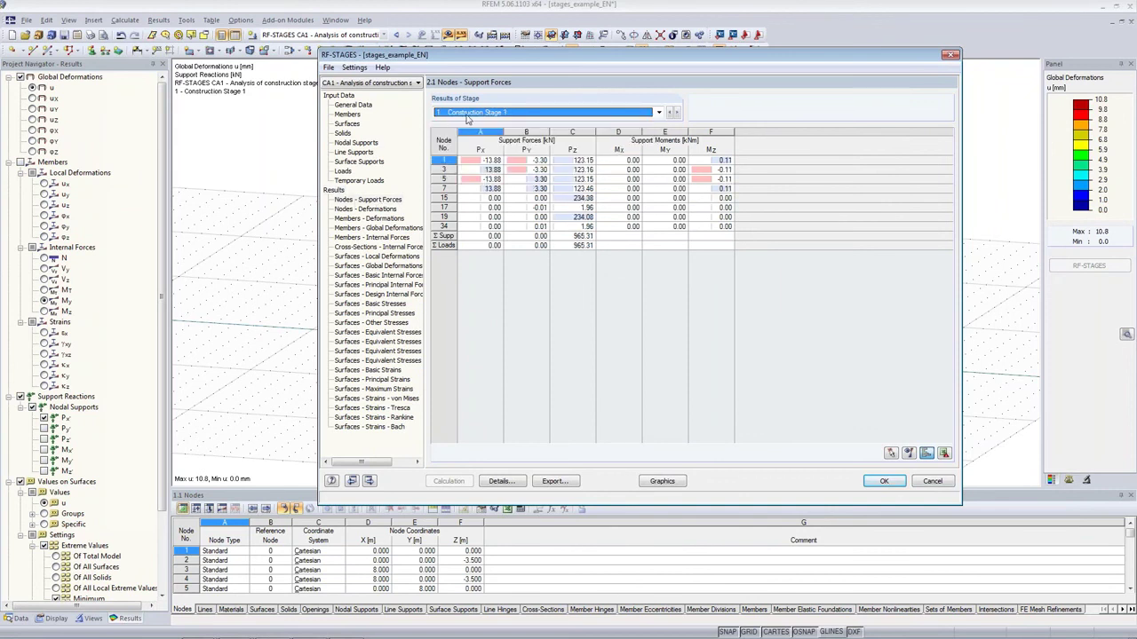
click(464, 114)
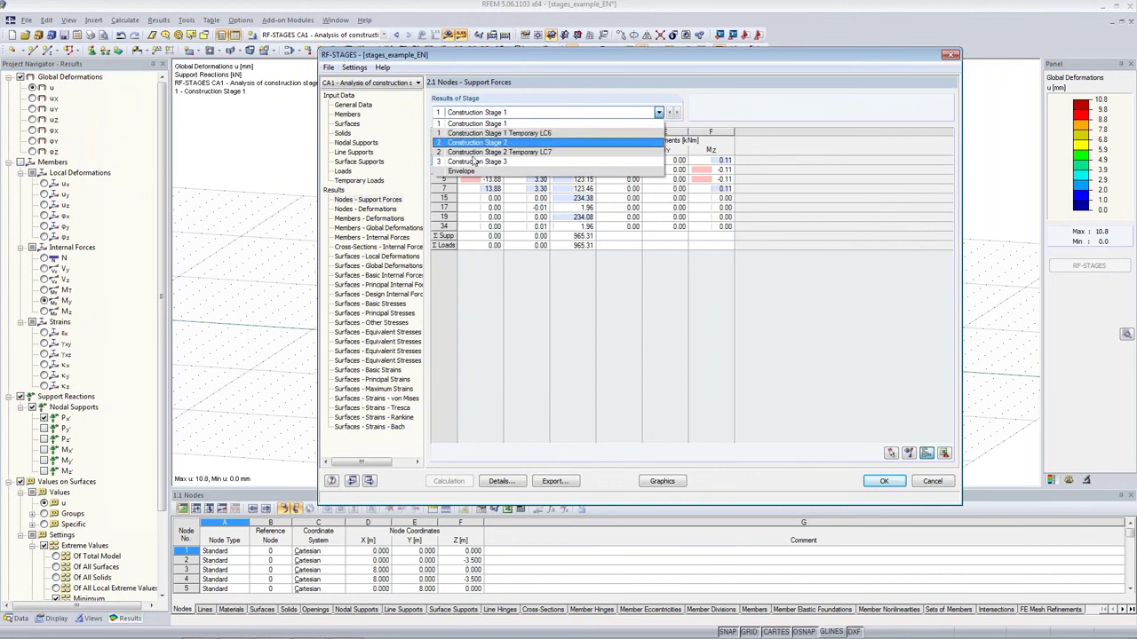
click(521, 172)
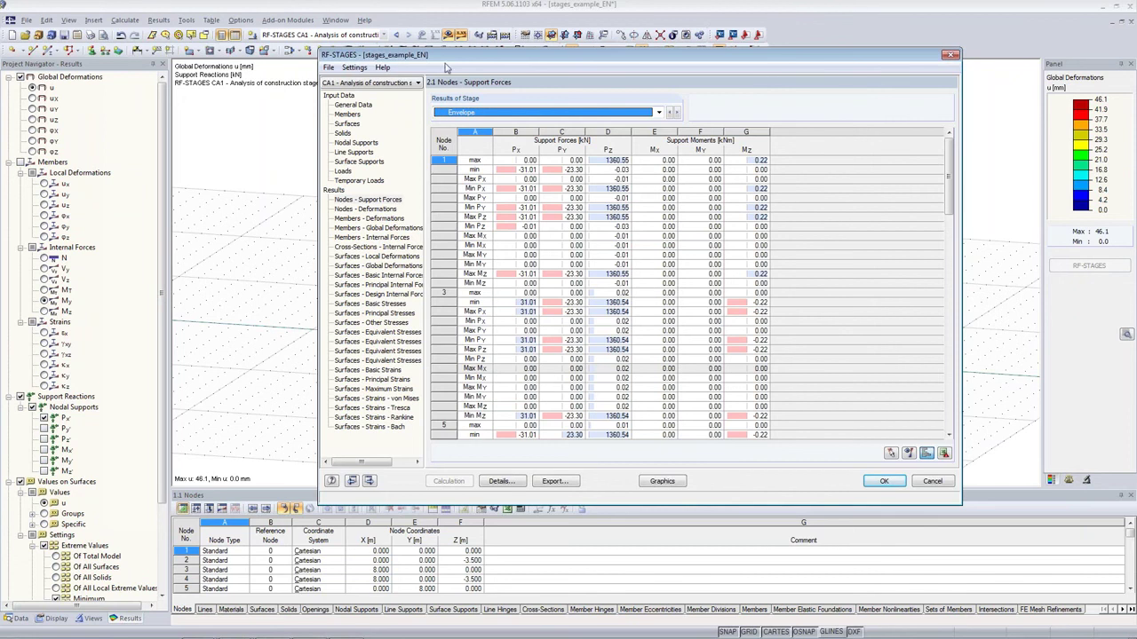
drag(450, 59, 323, 53)
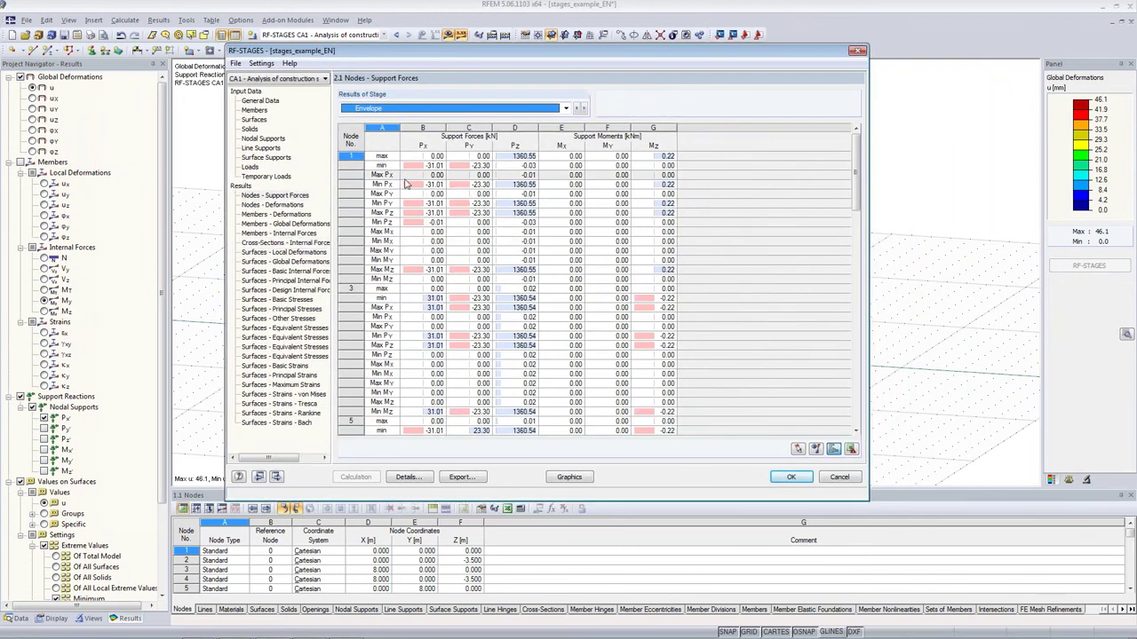
drag(382, 156, 470, 218)
click(528, 261)
click(414, 300)
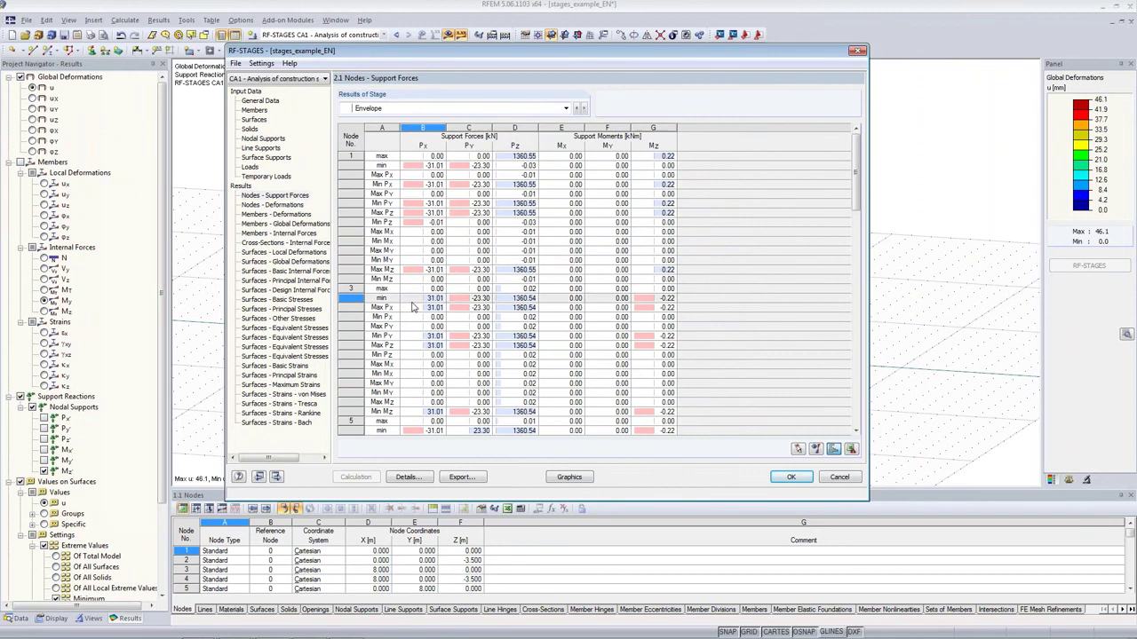
Step: Export the stage results to RFEM as result combinations, exit the module, and check the load case list with RF-STAGES CA1 kept active
click(475, 482)
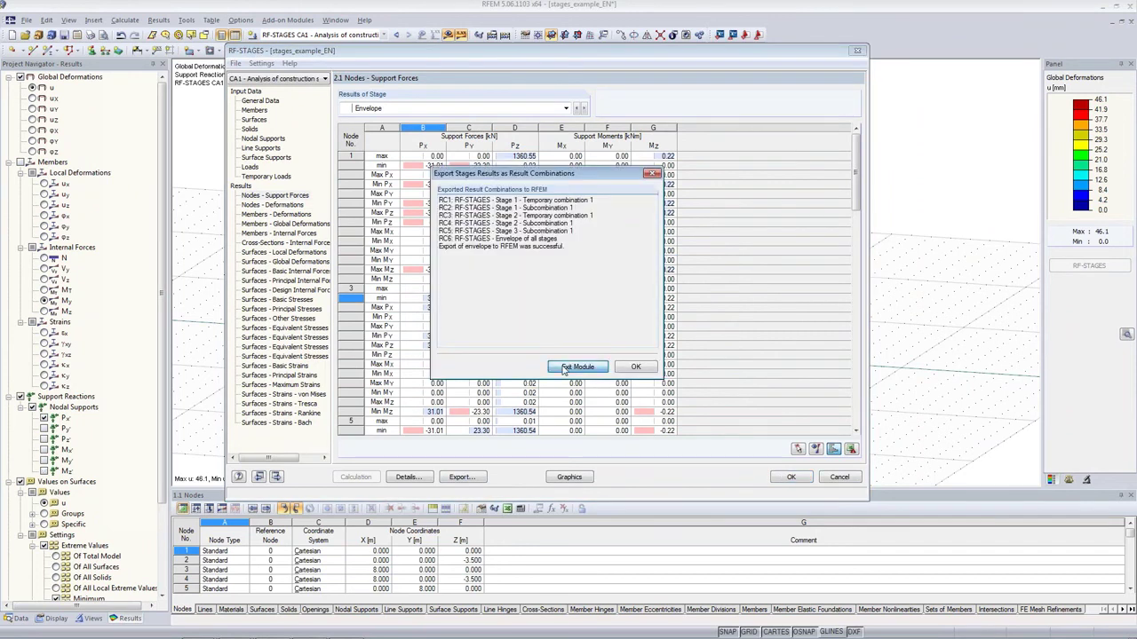
click(577, 366)
click(365, 36)
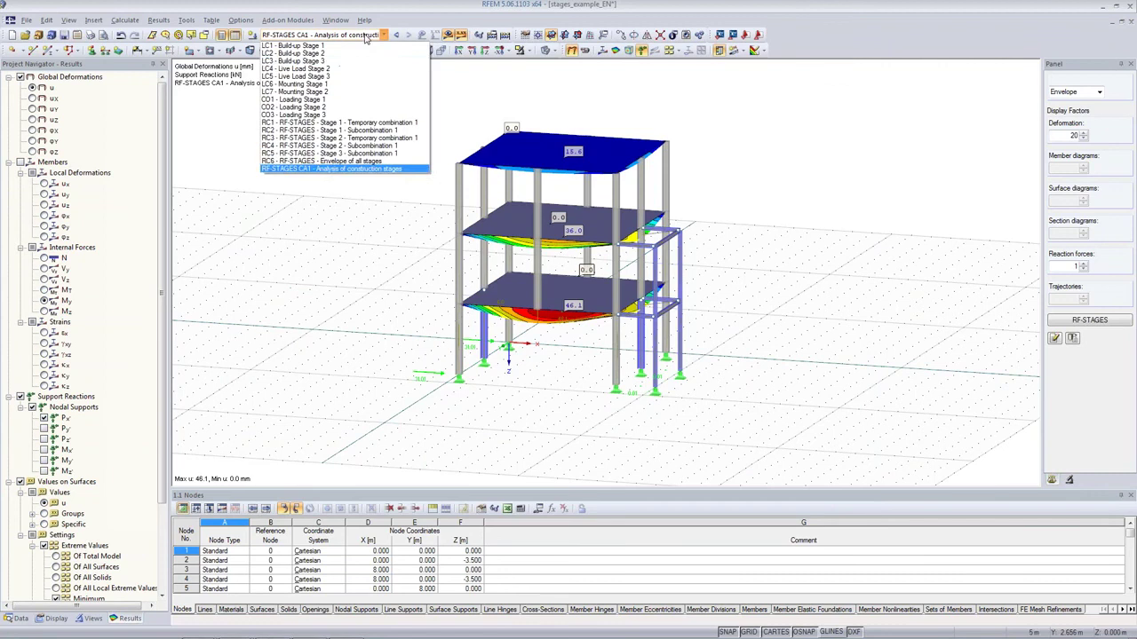
click(287, 170)
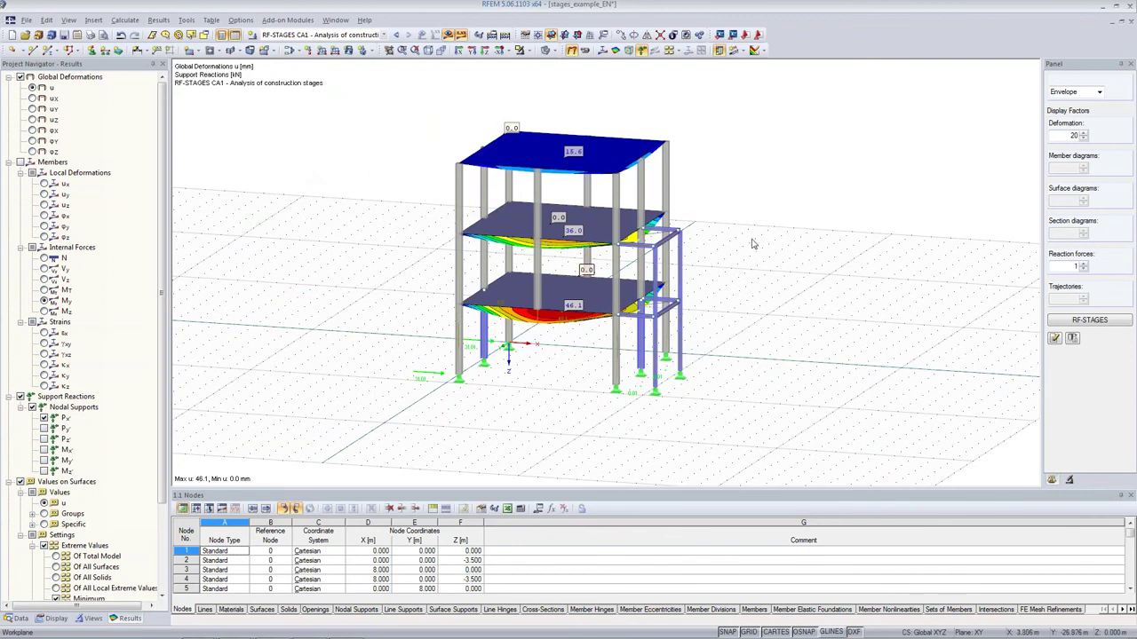
Step: Display the global deformations of Construction Stage 1 under permanent loads (1 - PLC) and examine the lowest slab up close
ctrl+middle_drag(760, 231, 737, 269)
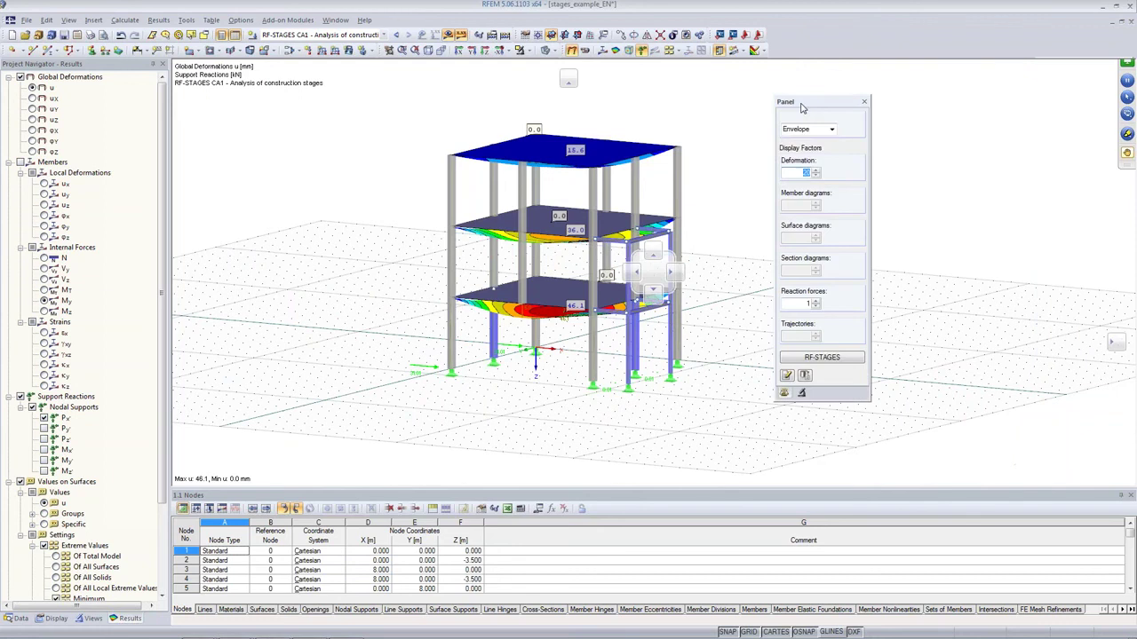
click(832, 132)
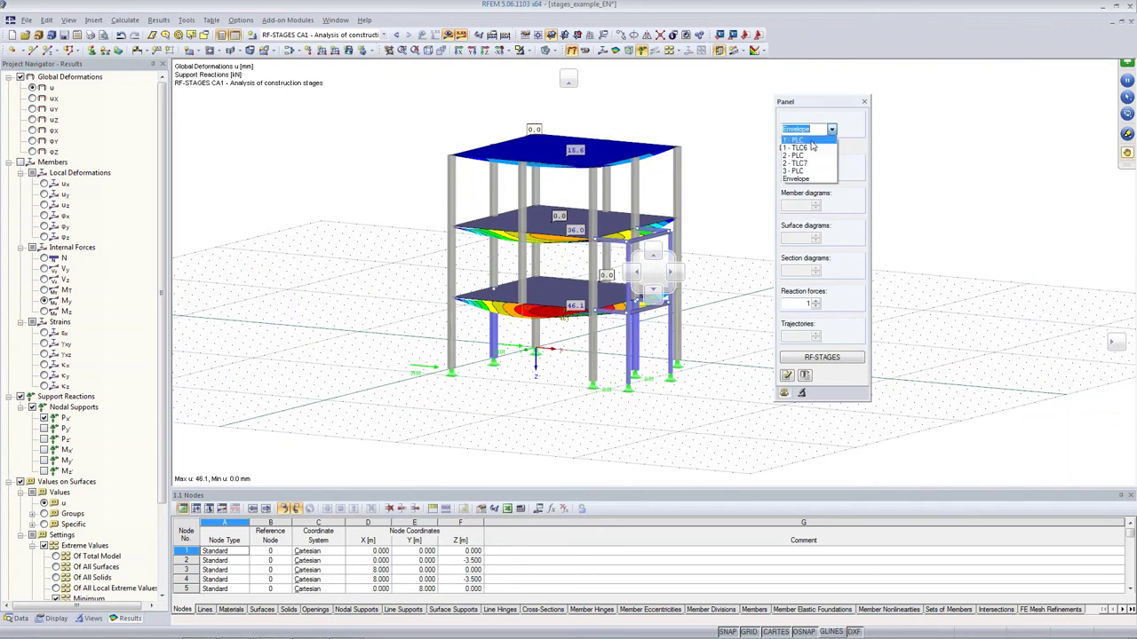
click(792, 140)
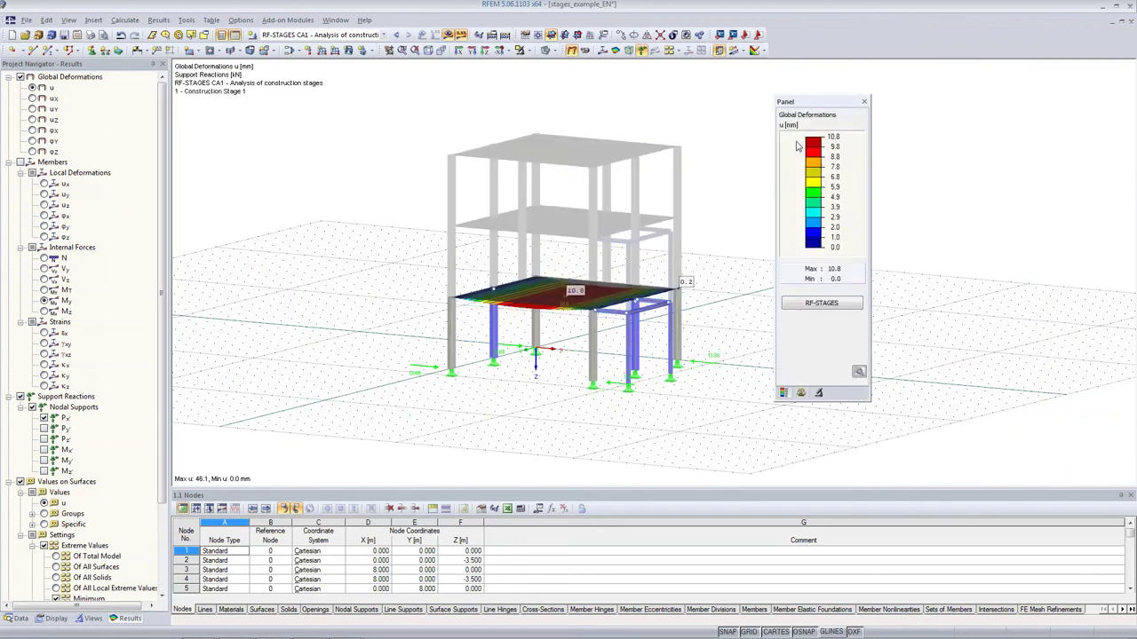
click(800, 392)
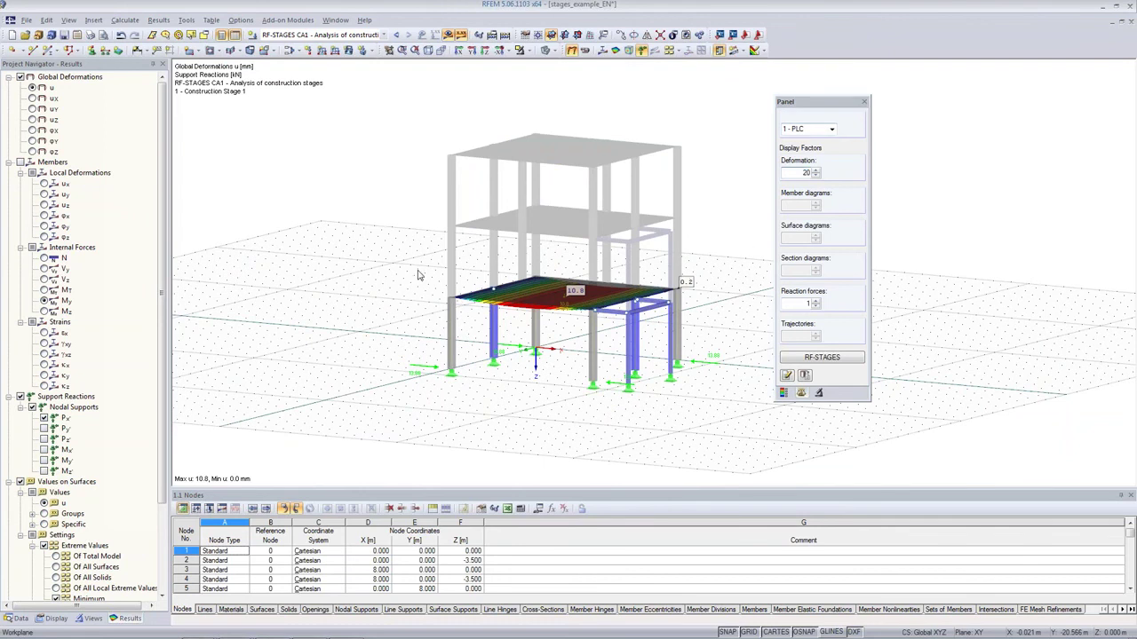
ctrl+middle_drag(421, 274, 536, 318)
scroll(536, 318, up, 5)
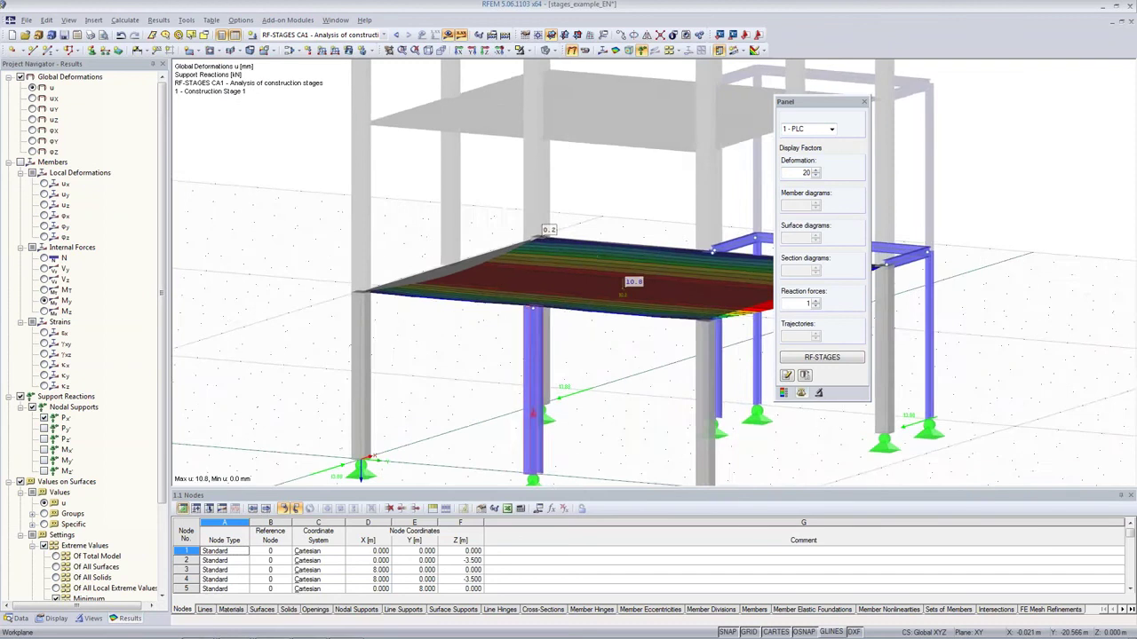
scroll(536, 311, up, 3)
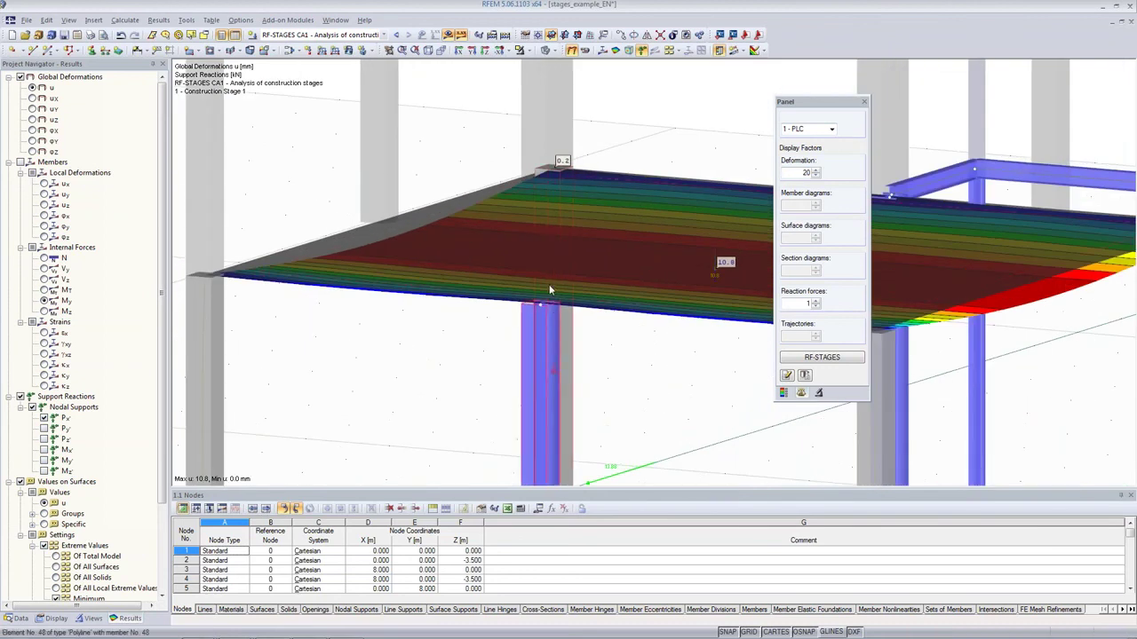
middle_drag(613, 276, 577, 296)
scroll(577, 297, down, 3)
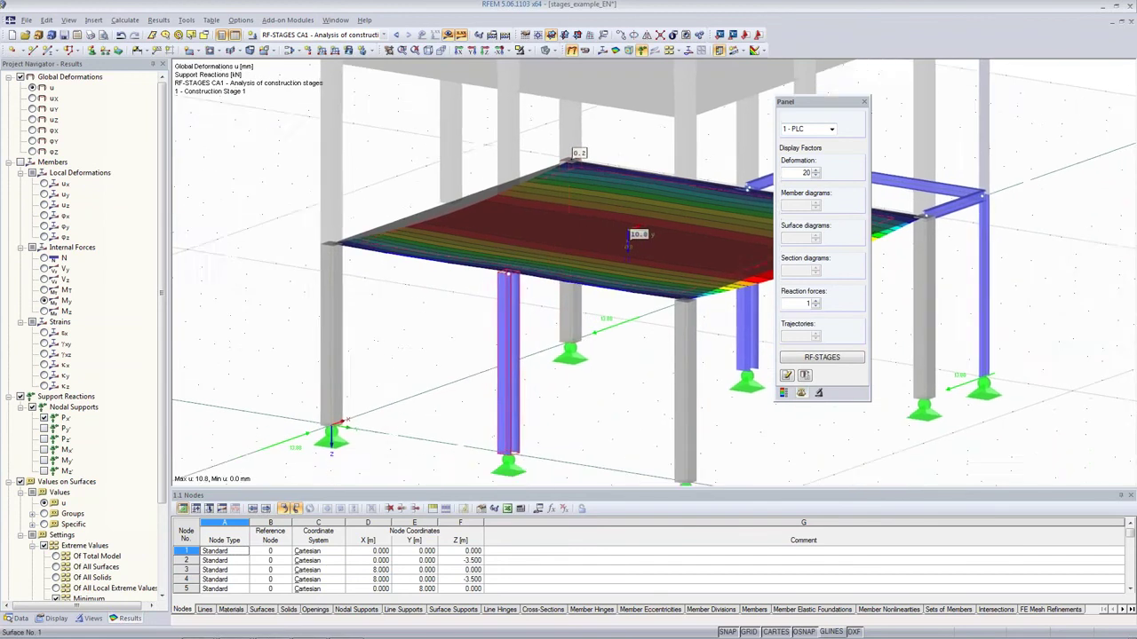
Step: Display the global deformations of Construction Stage 2 under permanent loads (2 - PLC) and examine the slabs and attached frame
click(831, 128)
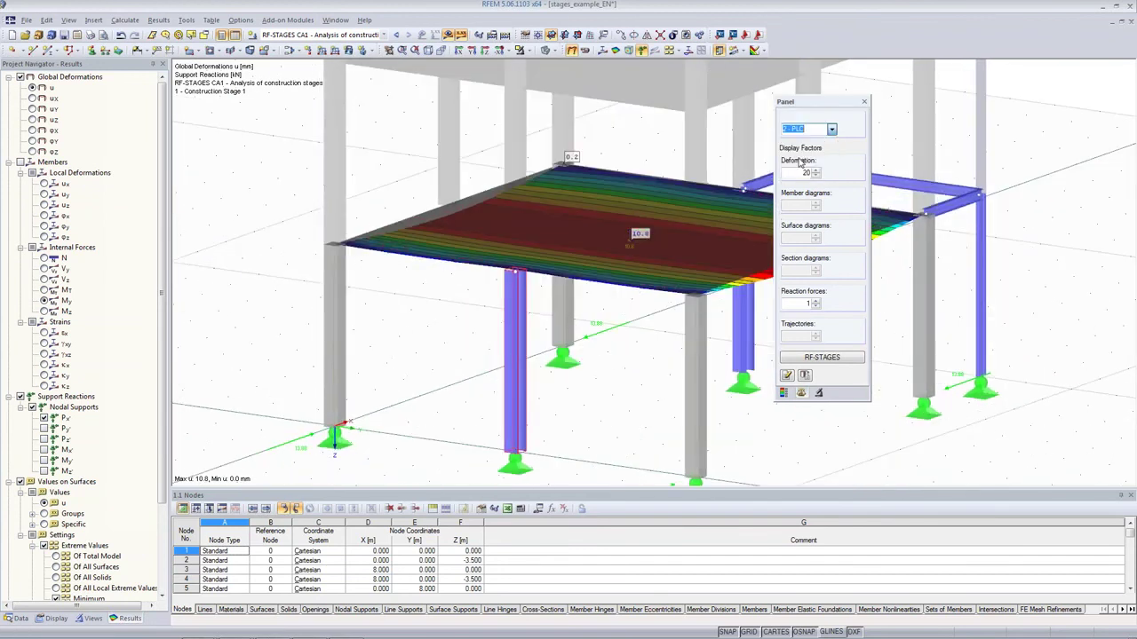
click(799, 157)
ctrl+middle_drag(595, 380, 453, 320)
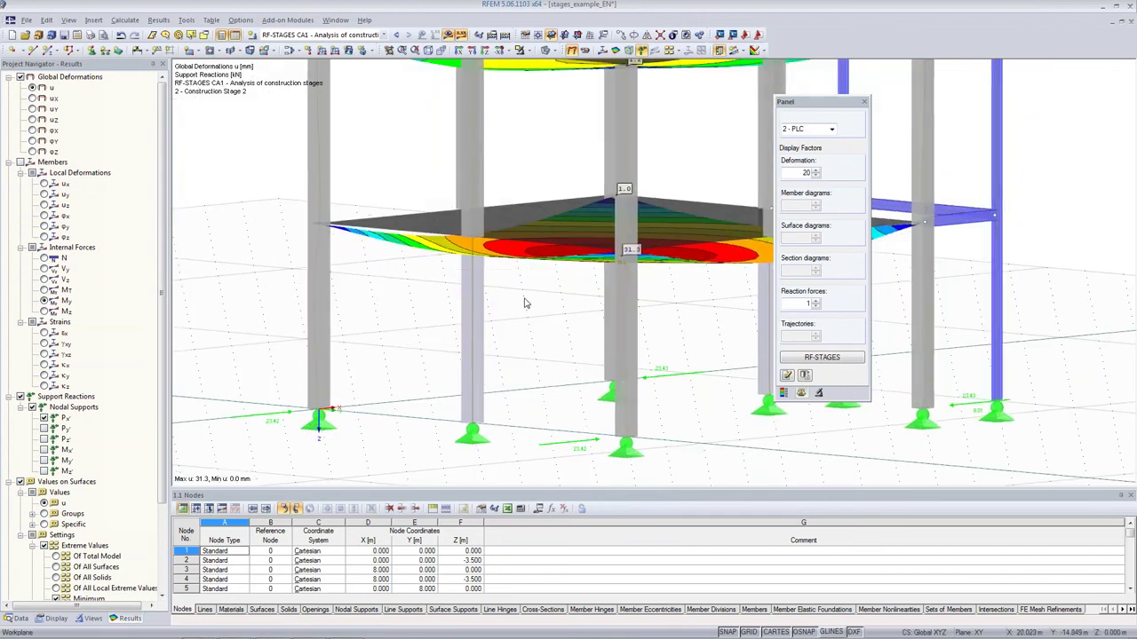
mouse_move(525, 303)
ctrl+middle_down()
mouse_move(473, 336)
mouse_move(446, 273)
mouse_move(564, 362)
mouse_move(506, 302)
mouse_move(265, 267)
mouse_move(543, 337)
mouse_move(394, 233)
mouse_move(508, 306)
ctrl+middle_up()
middle_drag(569, 282, 388, 211)
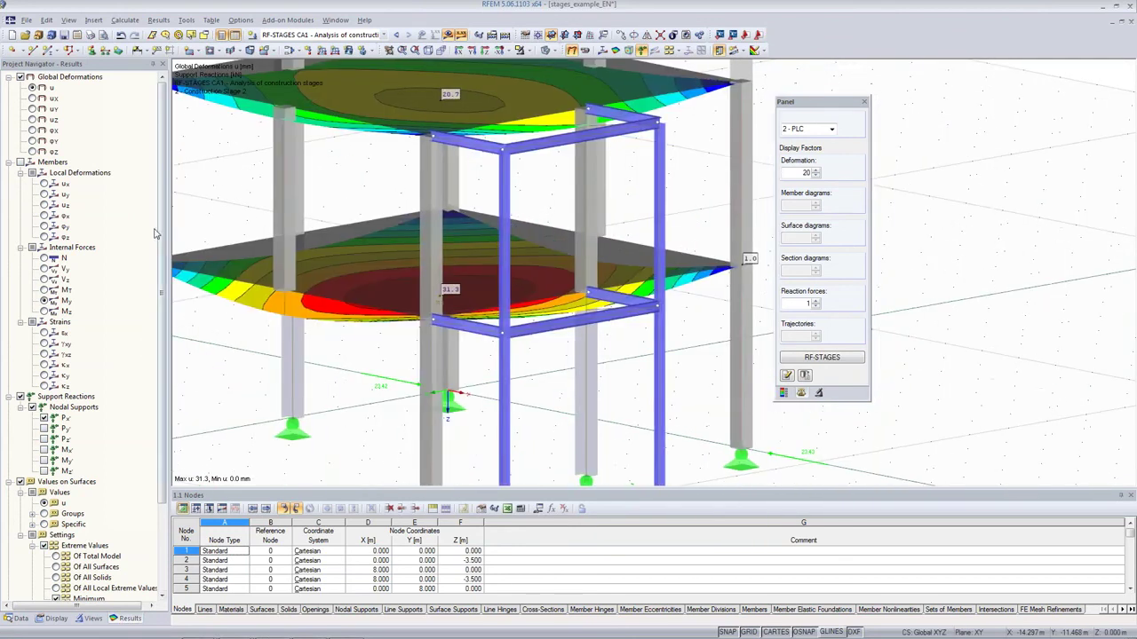
Step: Show the member axial forces N and compare them between Construction Stage 2 and Construction Stage 3 (3 - PLC)
click(44, 259)
middle_drag(581, 389, 639, 281)
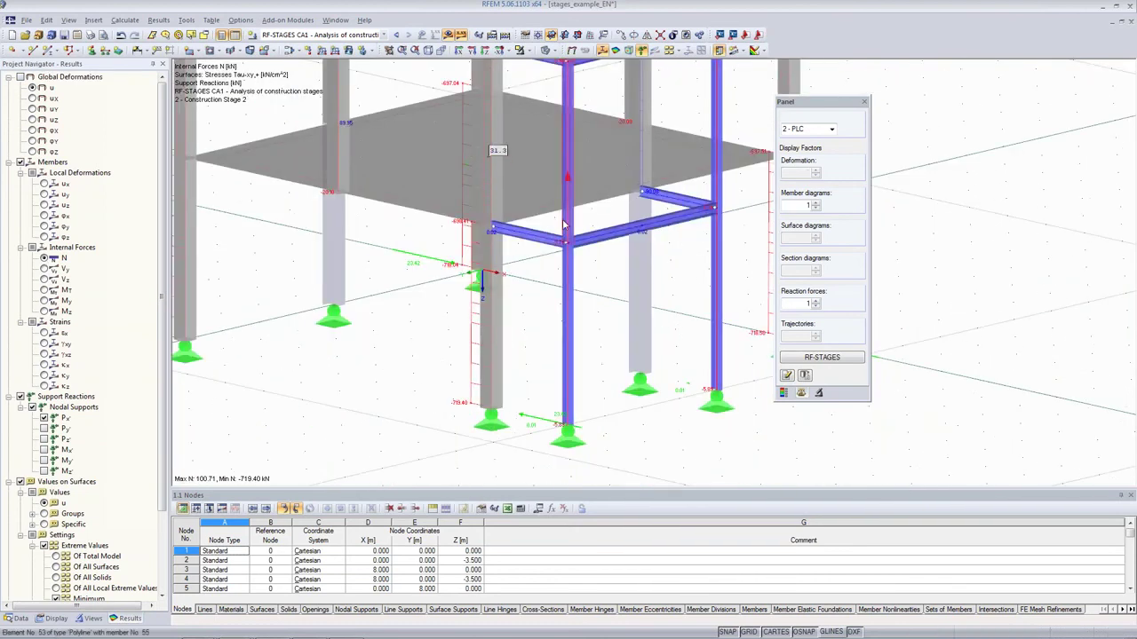
middle_drag(657, 162, 656, 259)
click(827, 129)
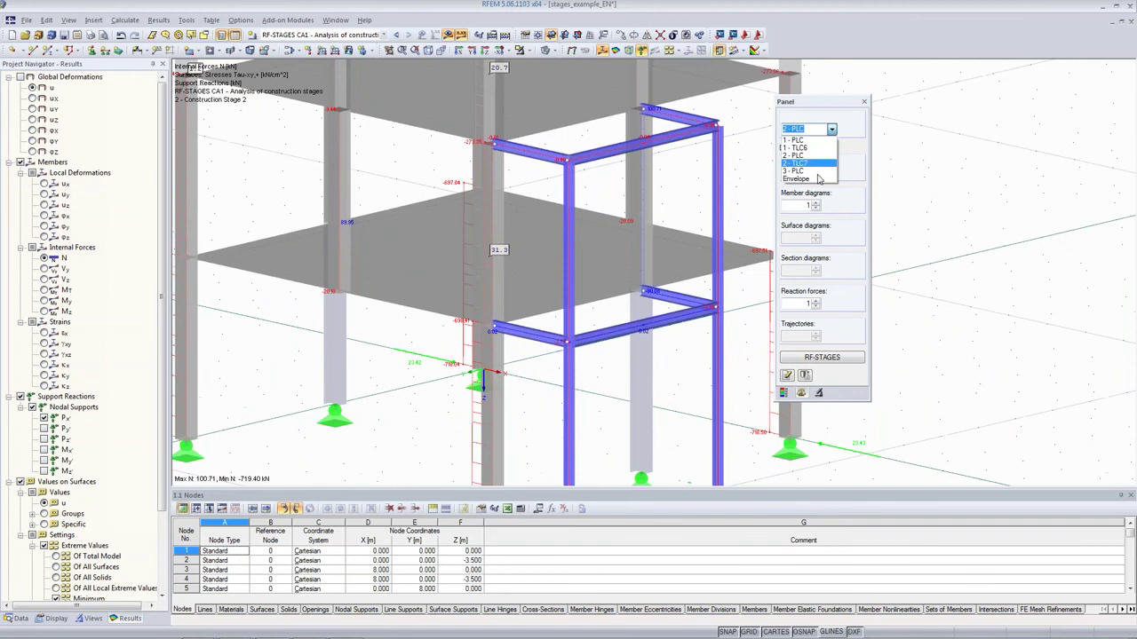
click(818, 173)
scroll(638, 246, down, 2)
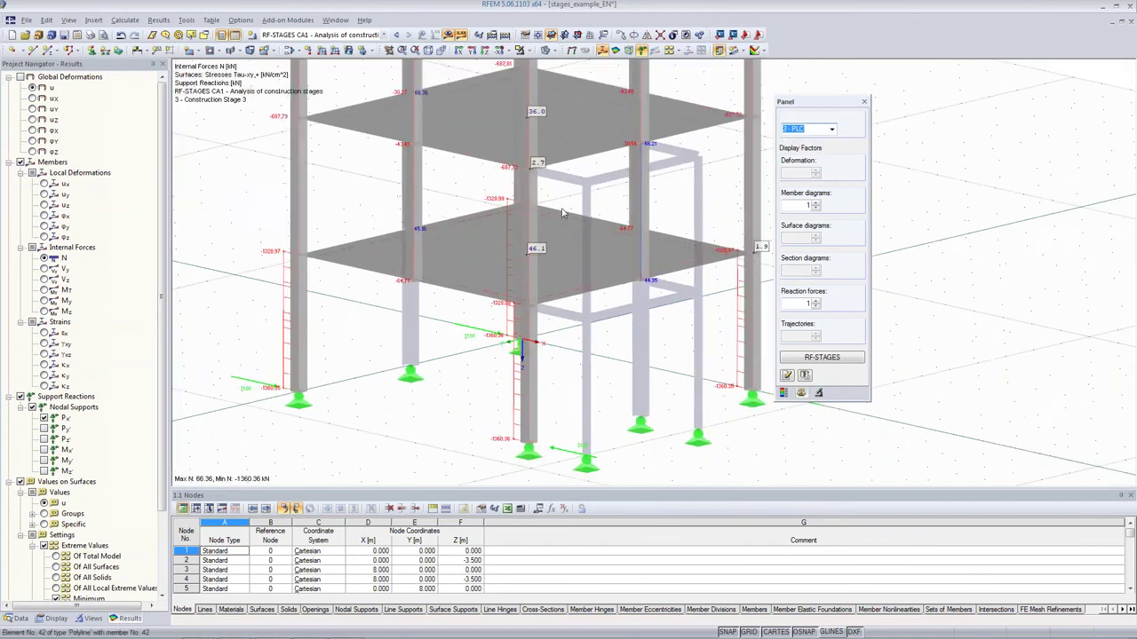
ctrl+middle_drag(525, 268, 807, 213)
Step: Switch the results back to global deformations for Construction Stage 3 and examine the whole building
click(572, 50)
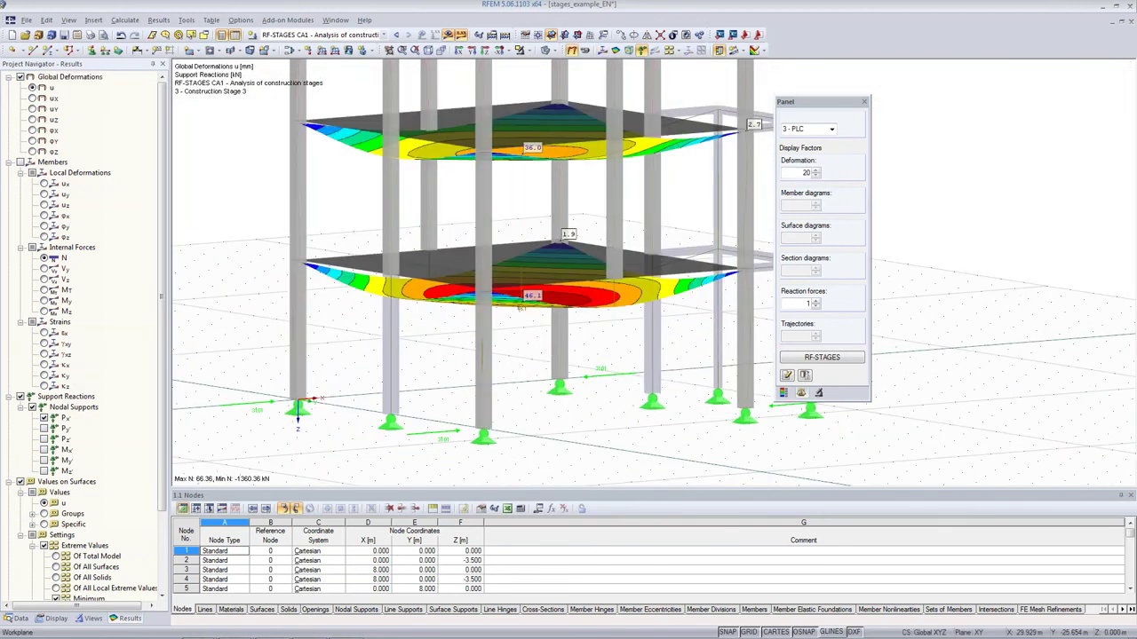
ctrl+middle_drag(653, 241, 582, 198)
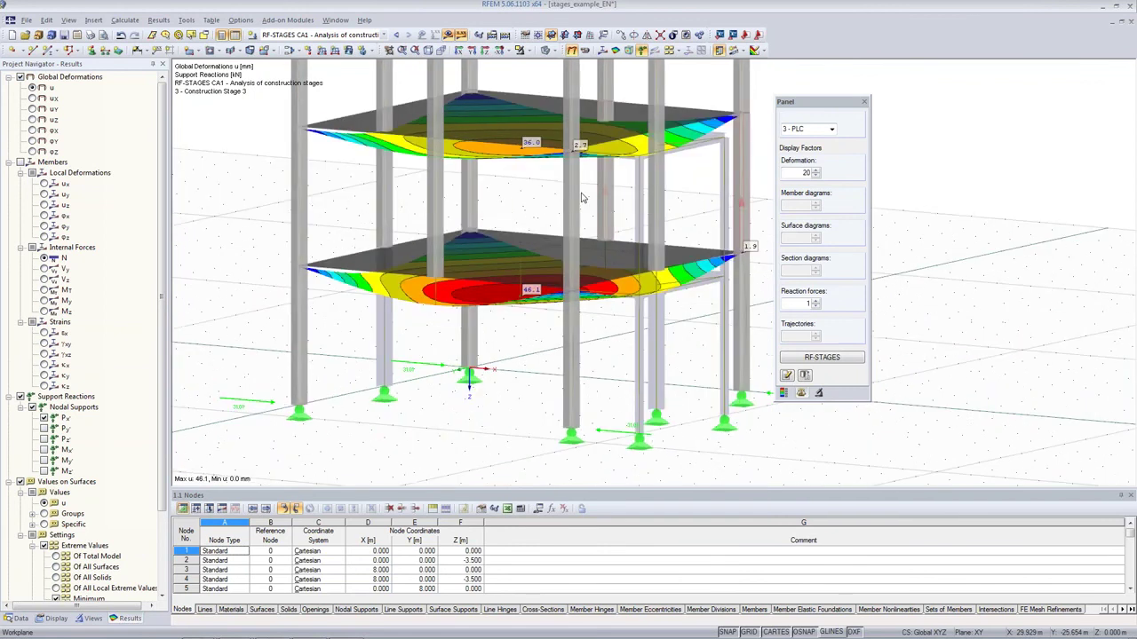
scroll(638, 199, down, 3)
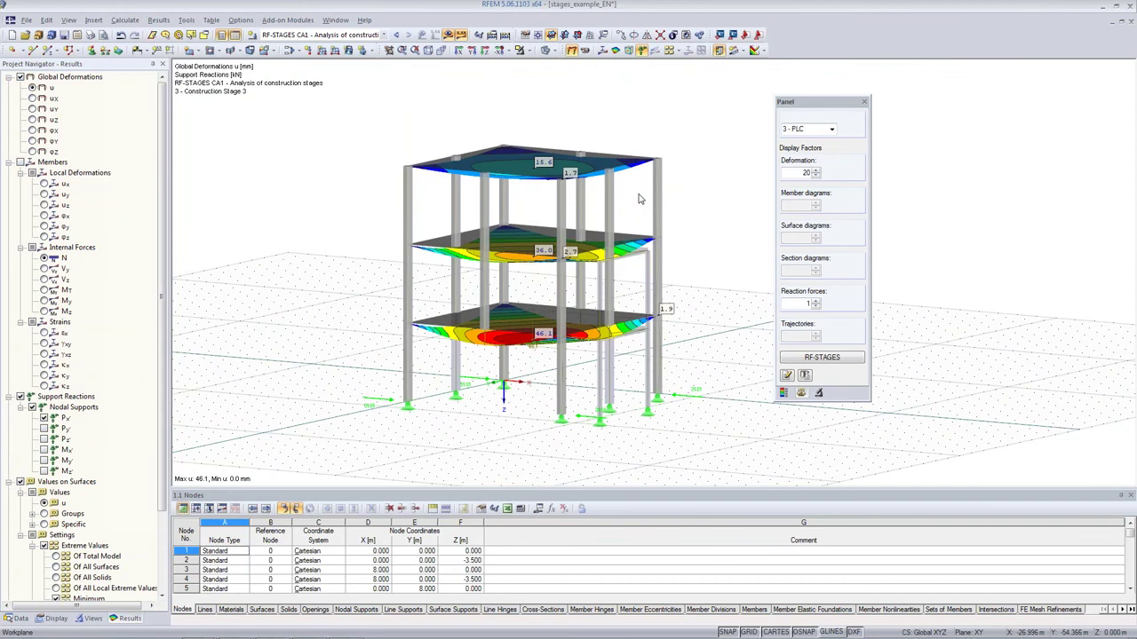
ctrl+middle_drag(639, 199, 613, 208)
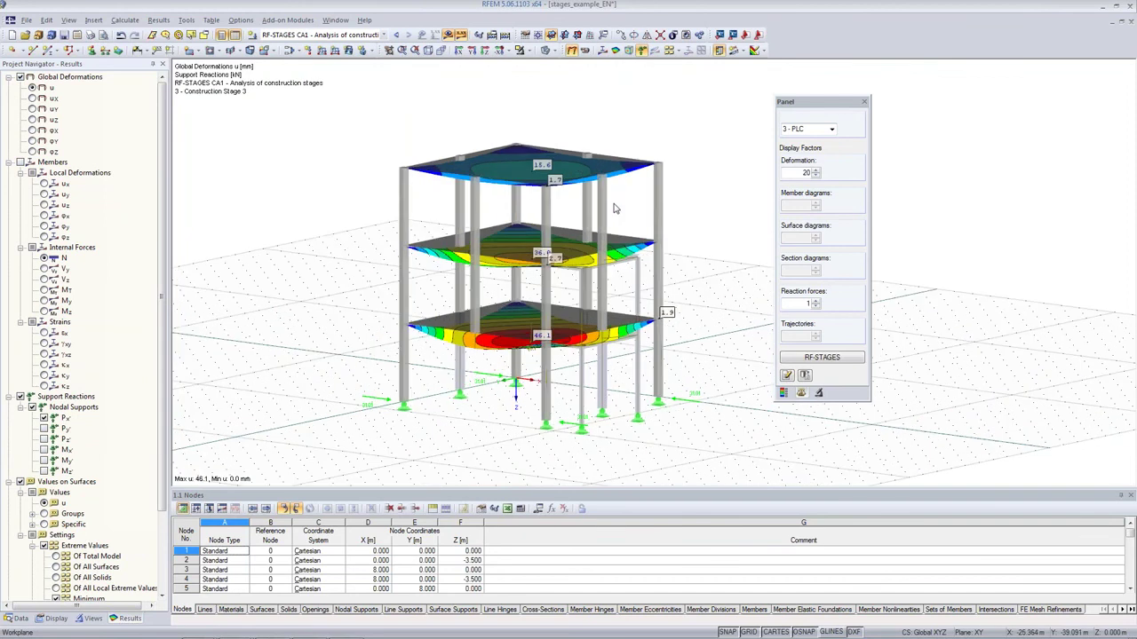
scroll(91, 287, down, 1)
Step: Set the type of deformations to In particular stage and examine the three slabs of Construction Stage 3
drag(164, 257, 175, 355)
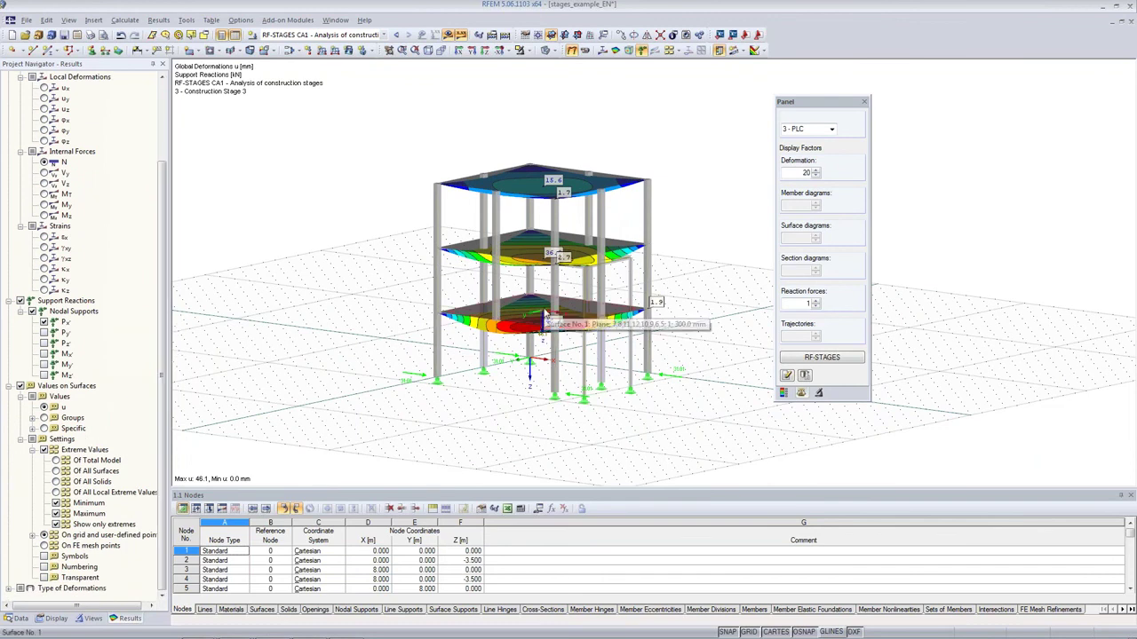
click(9, 588)
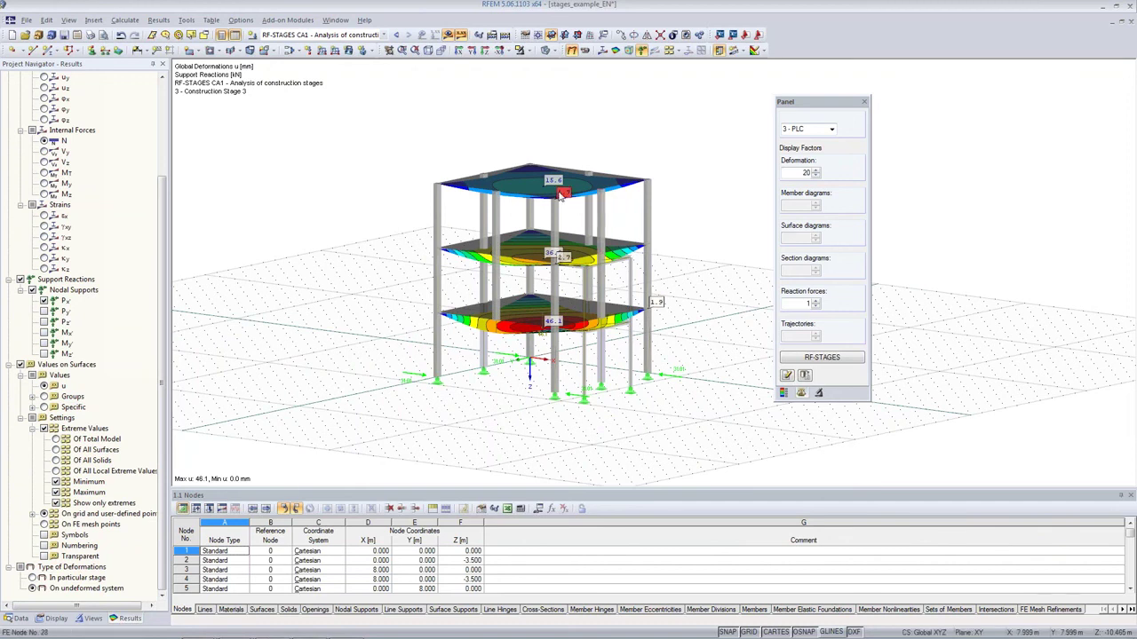
click(831, 129)
click(831, 129)
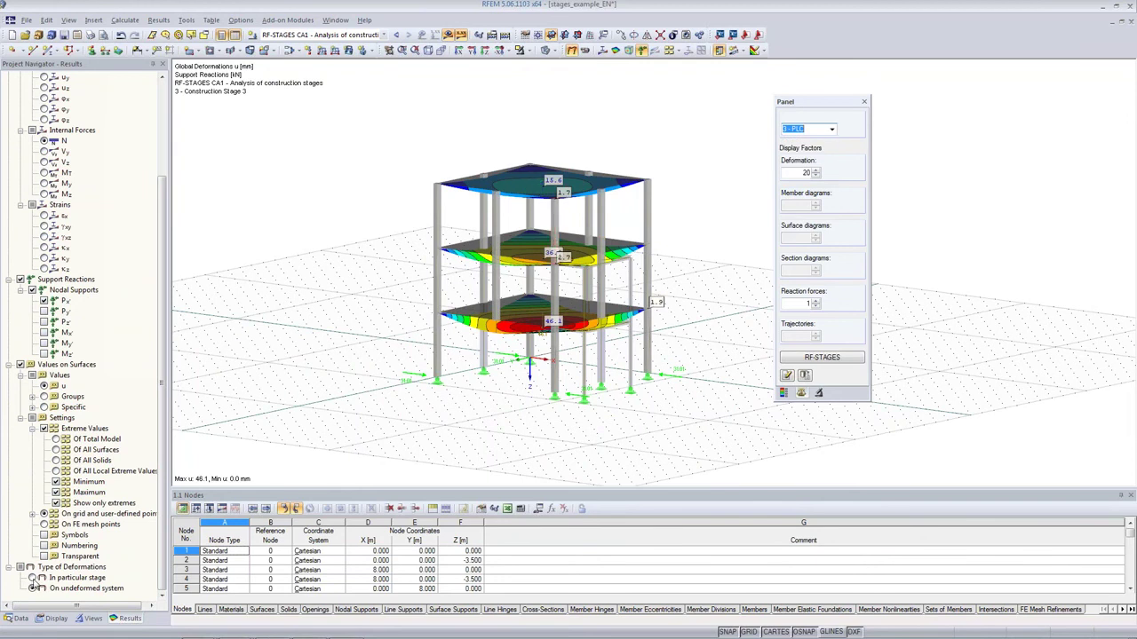
click(33, 588)
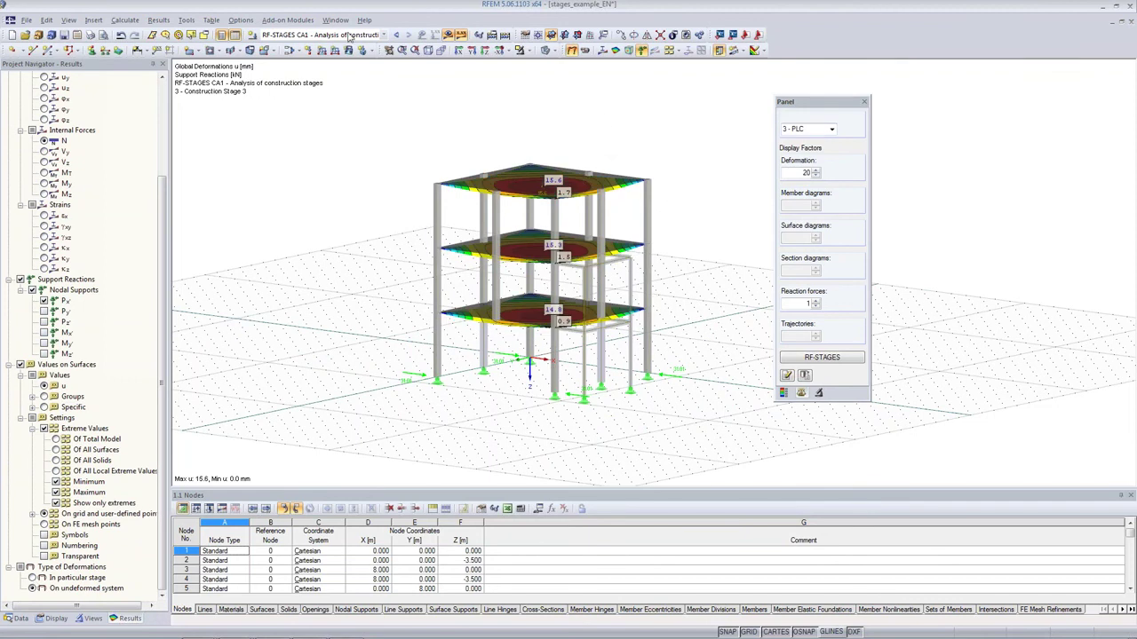
click(461, 35)
scroll(479, 206, up, 3)
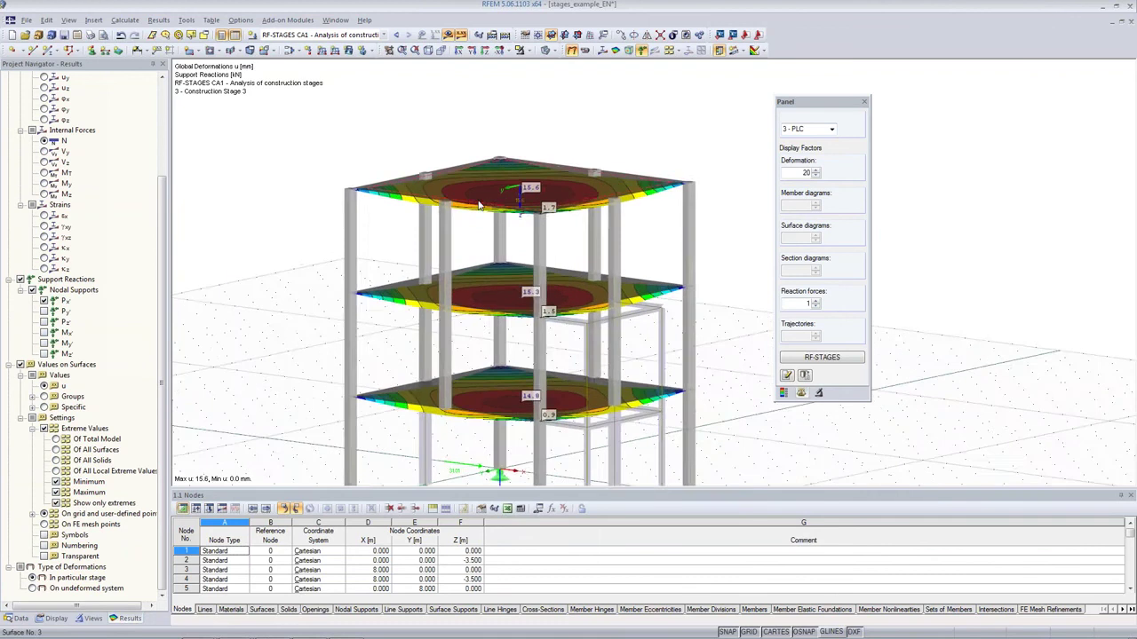
scroll(480, 206, up, 3)
scroll(582, 152, up, 2)
ctrl+middle_drag(582, 153, 561, 190)
scroll(561, 190, down, 5)
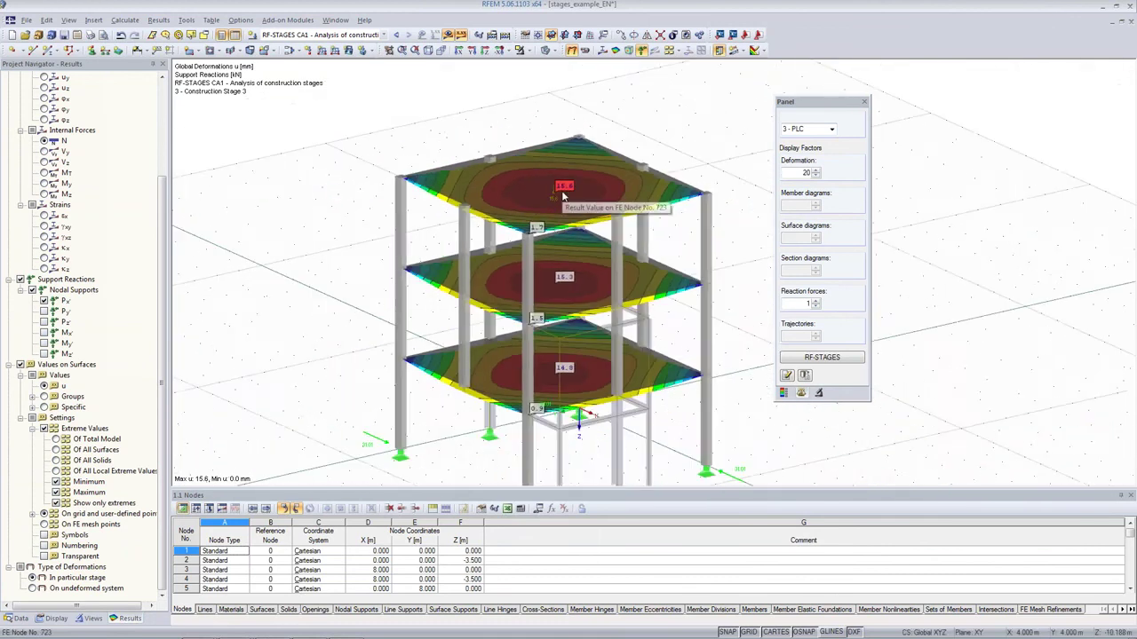
ctrl+middle_drag(561, 190, 612, 152)
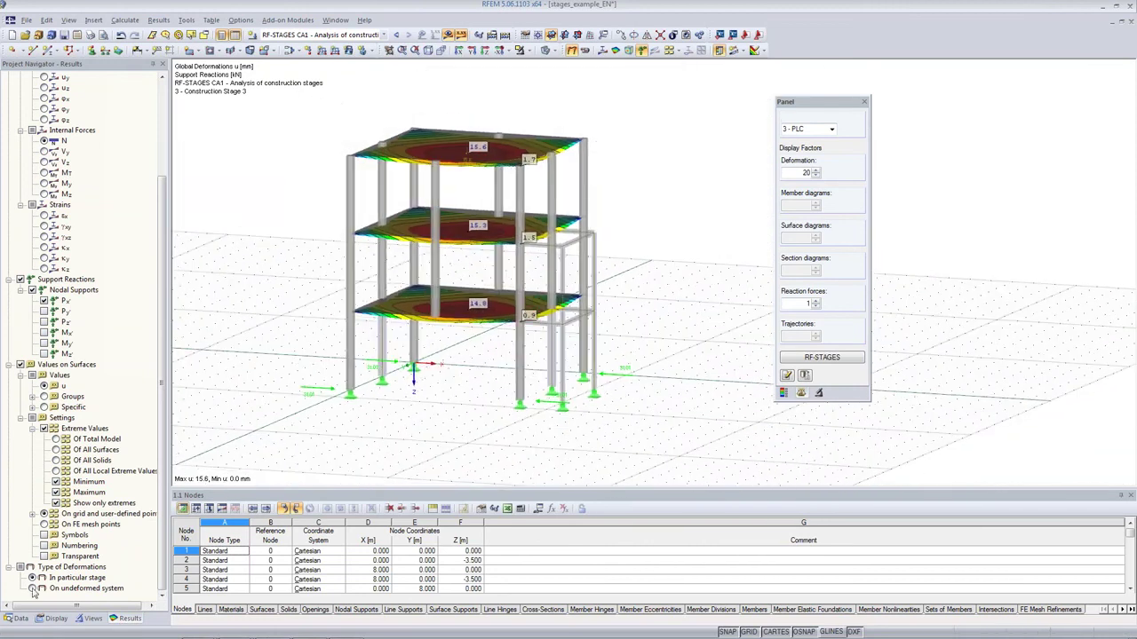
Step: Compare the slab deformations on the undeformed system with those in the particular stage
click(30, 588)
scroll(468, 353, up, 1)
scroll(468, 354, up, 1)
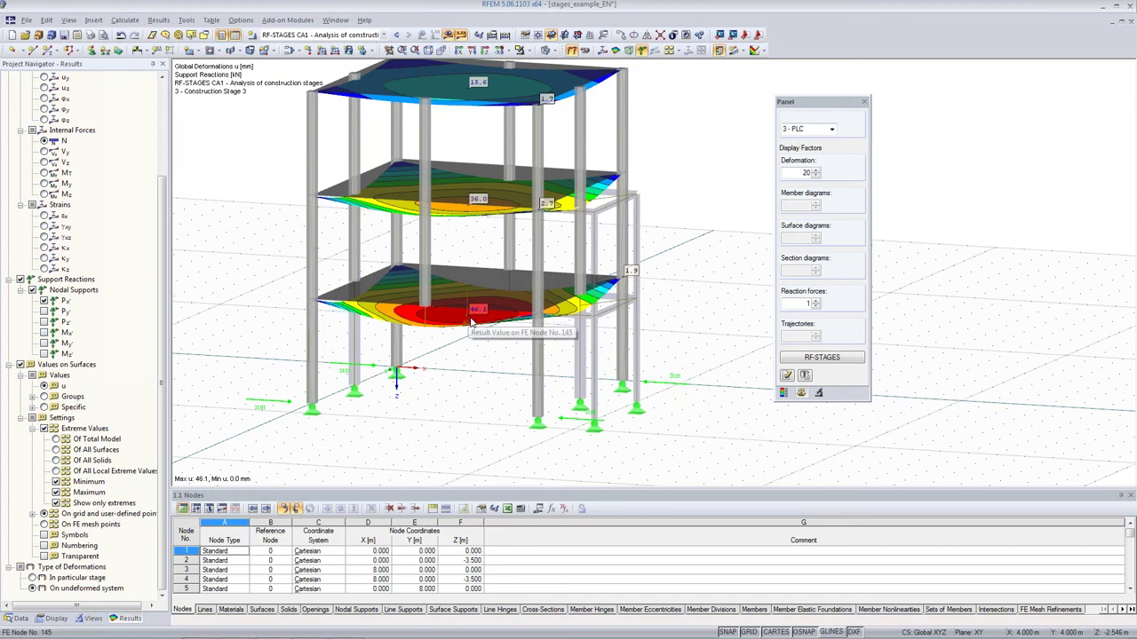
scroll(474, 335, up, 2)
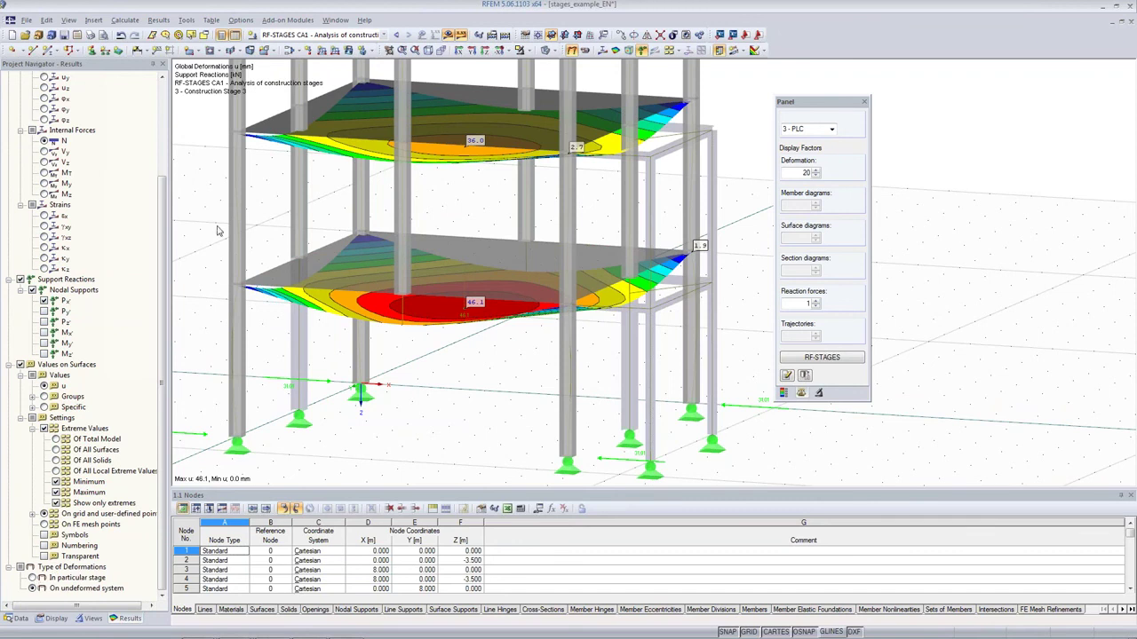
click(35, 578)
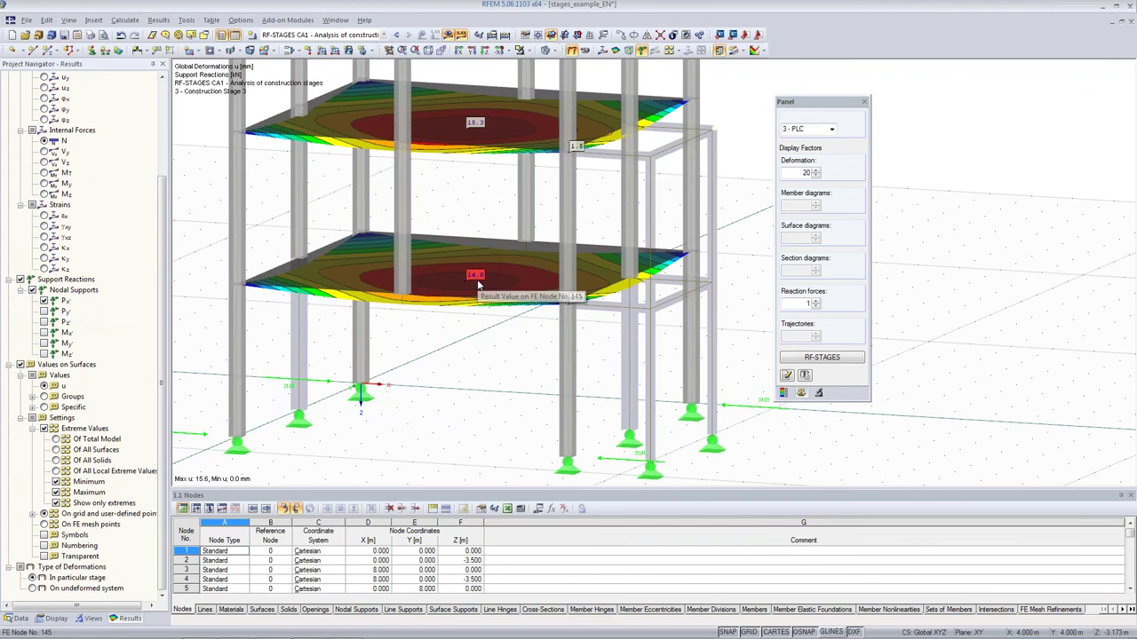
scroll(478, 284, down, 3)
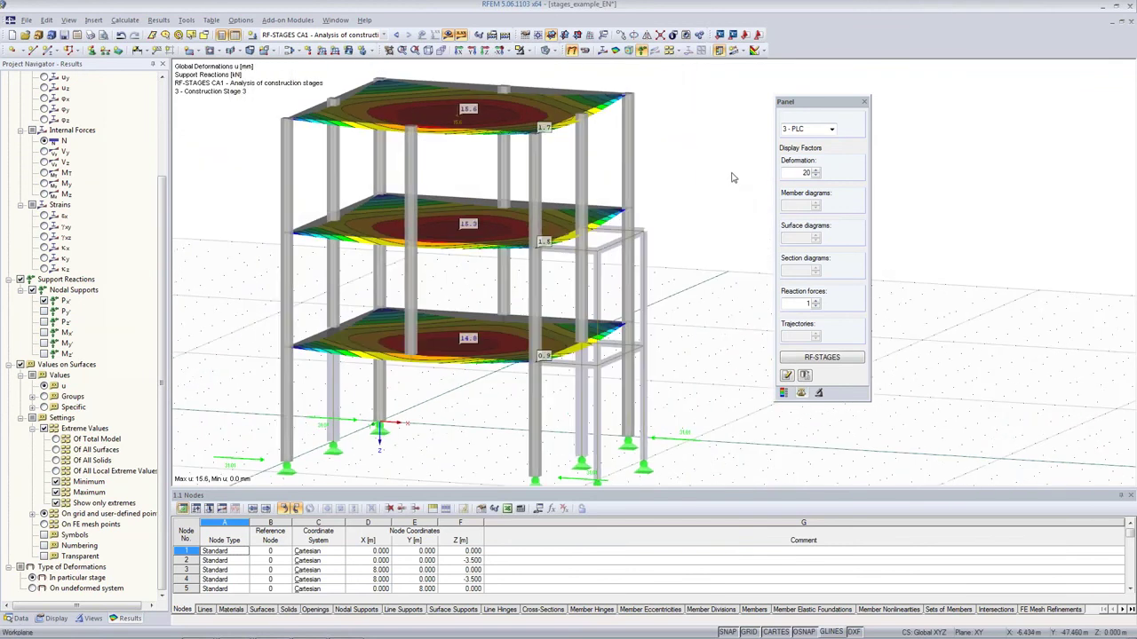
ctrl+middle_drag(718, 182, 700, 215)
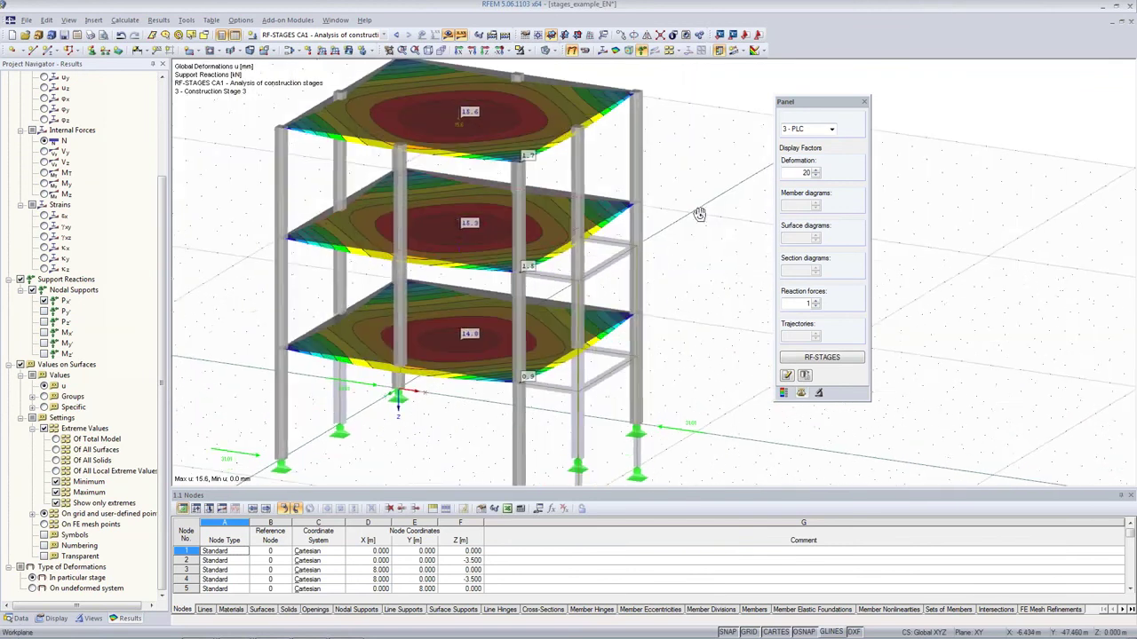
Step: Show the project data and review the available load cases and exported RF-STAGES result combinations
click(20, 619)
click(384, 35)
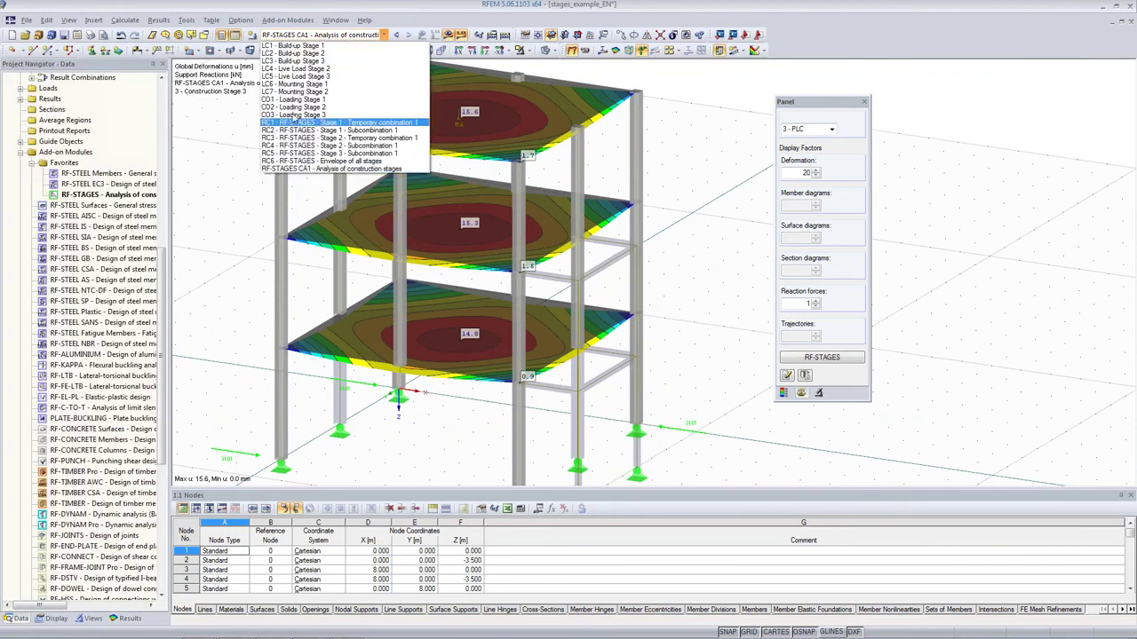
click(225, 173)
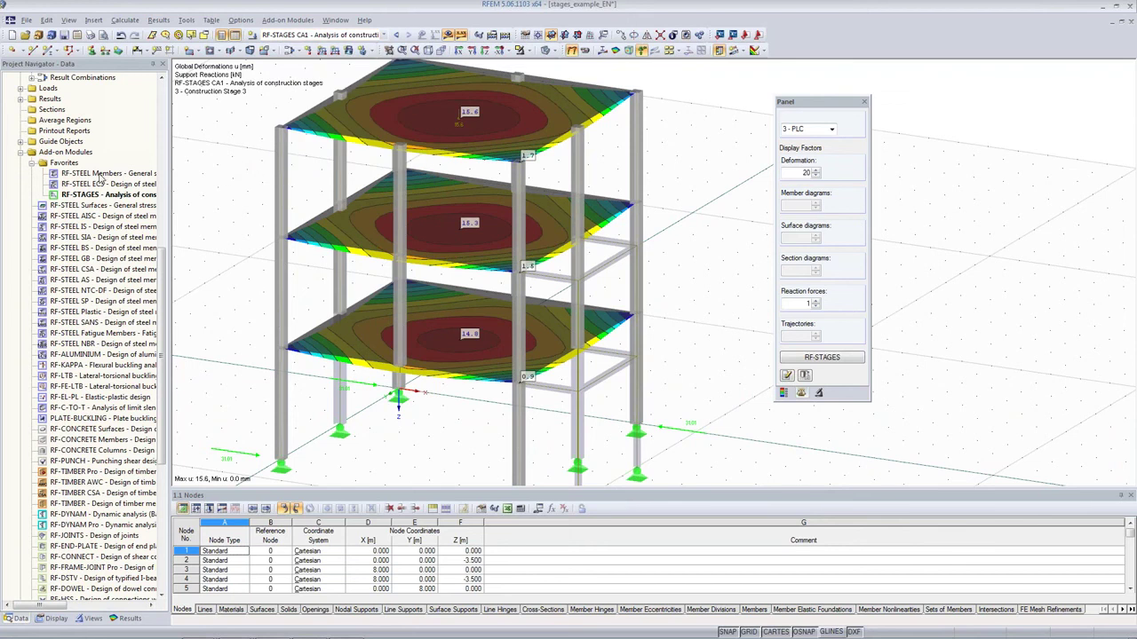
double_click(102, 174)
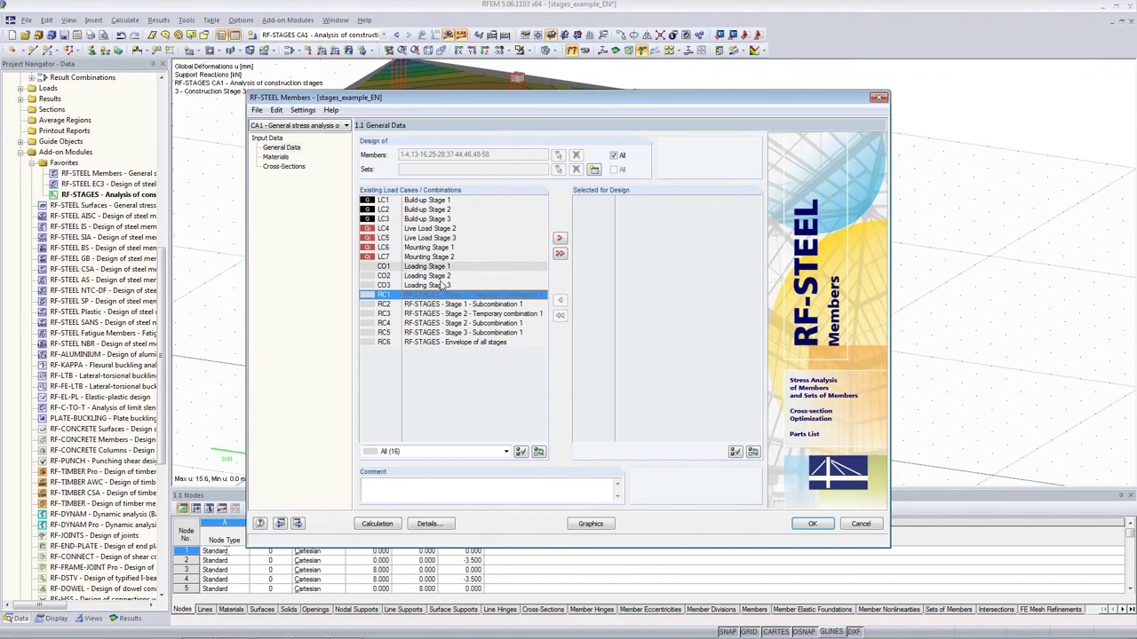
click(435, 342)
click(560, 238)
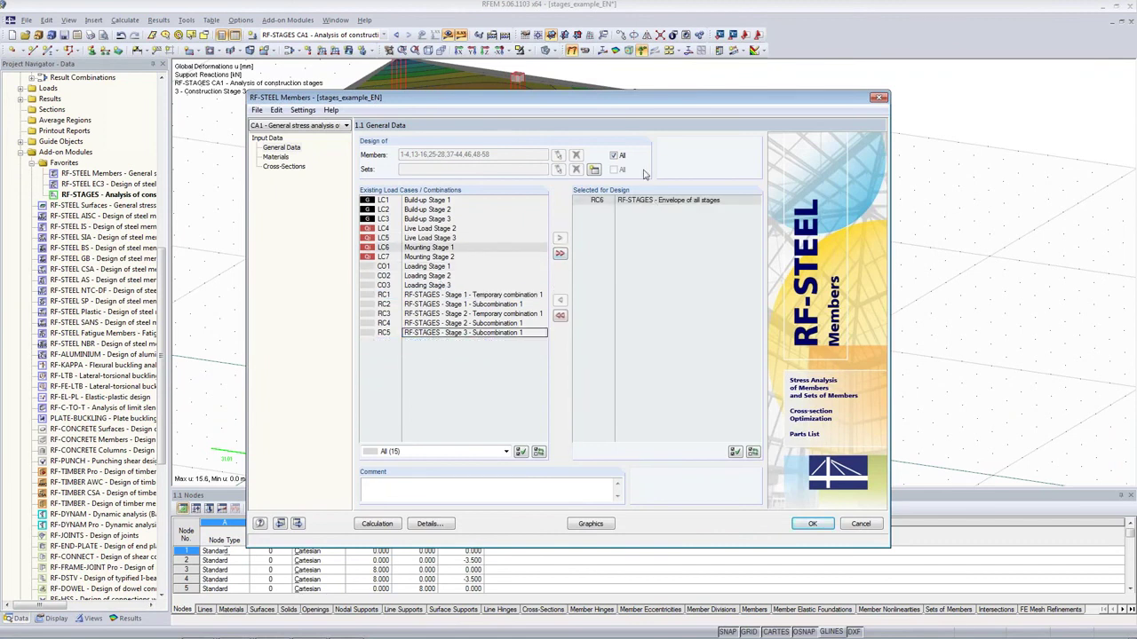
click(614, 155)
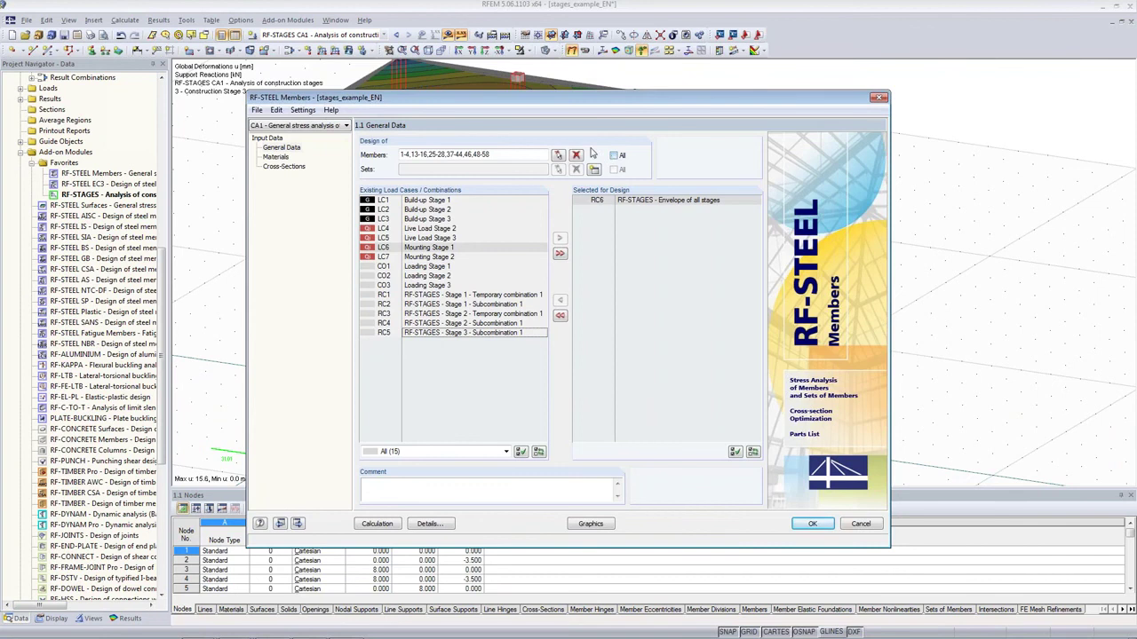
click(576, 155)
click(559, 155)
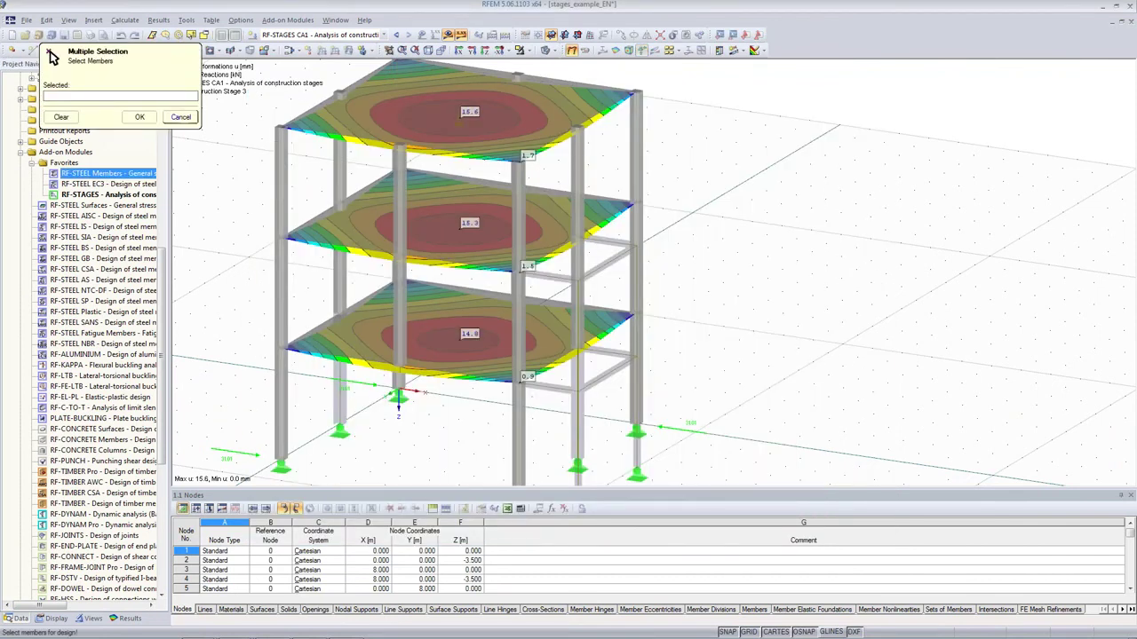
click(447, 36)
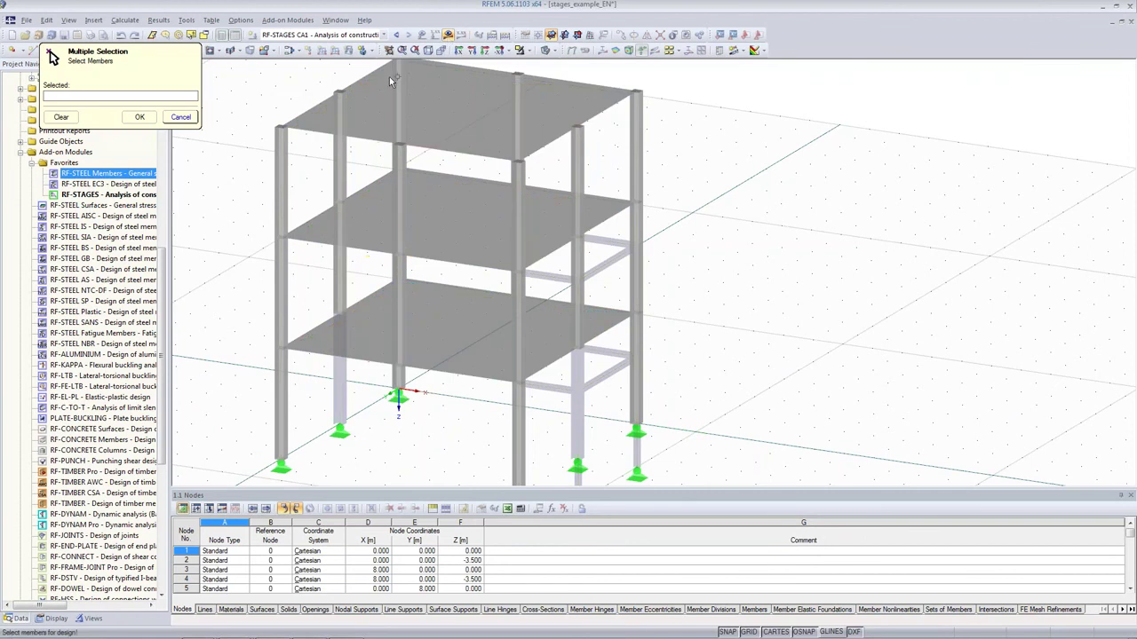
scroll(551, 153, down, 2)
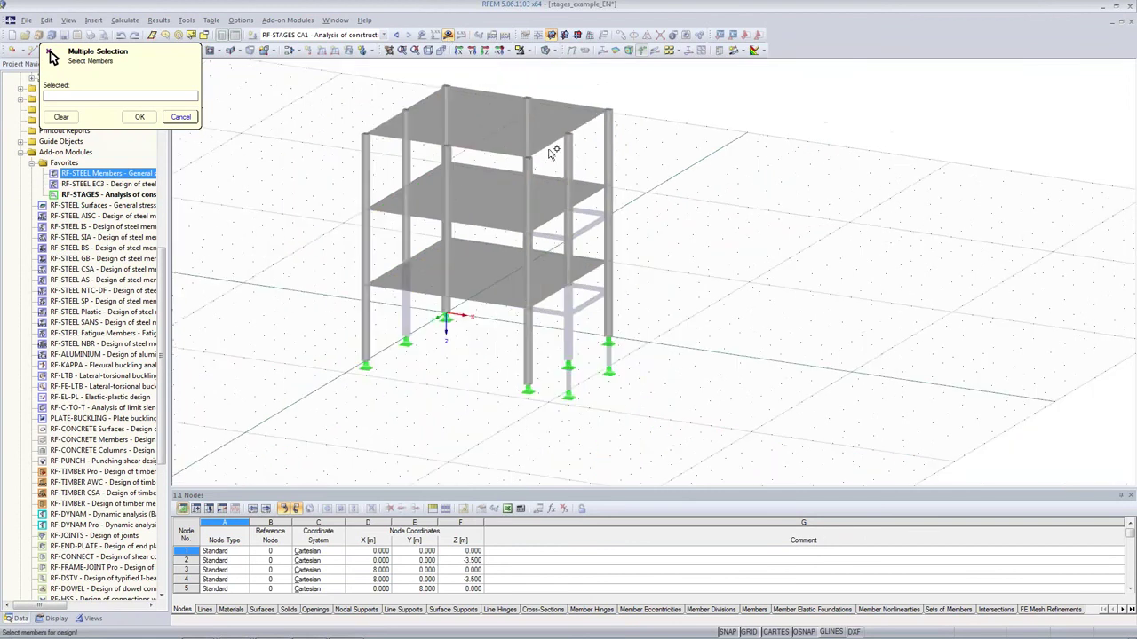
click(383, 34)
click(302, 45)
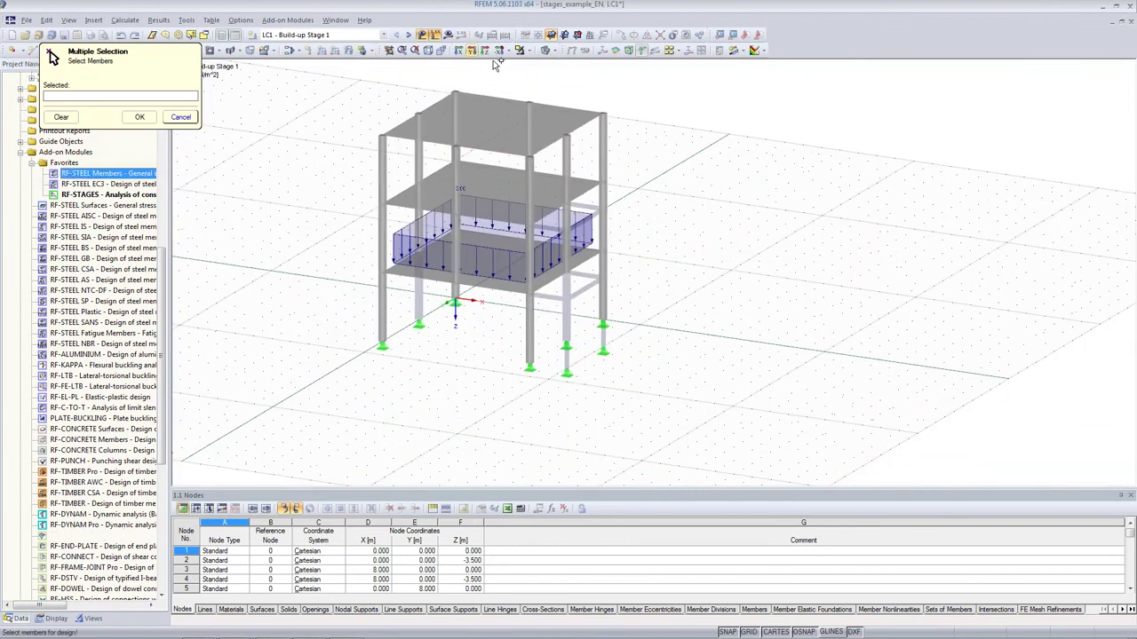
click(531, 52)
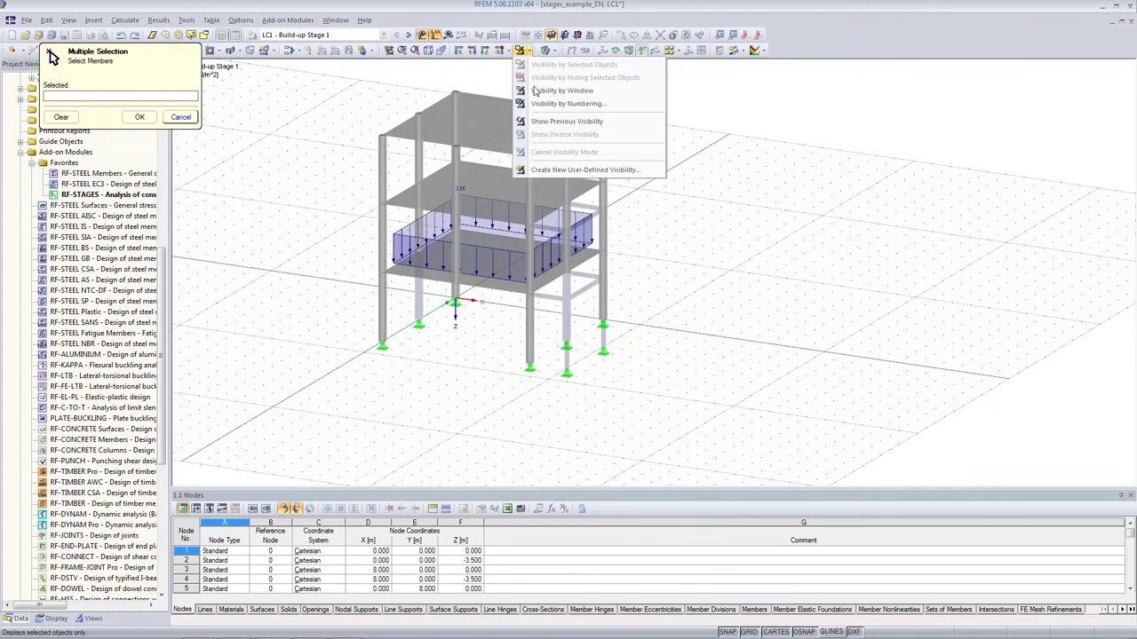
click(383, 35)
click(342, 169)
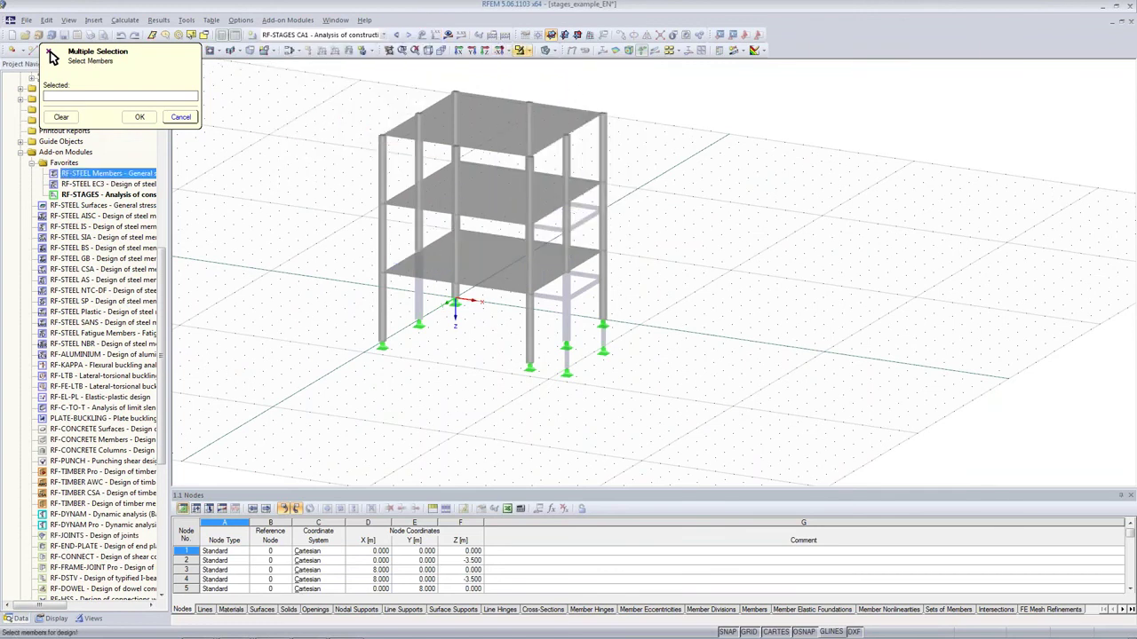
click(185, 117)
click(808, 525)
click(569, 344)
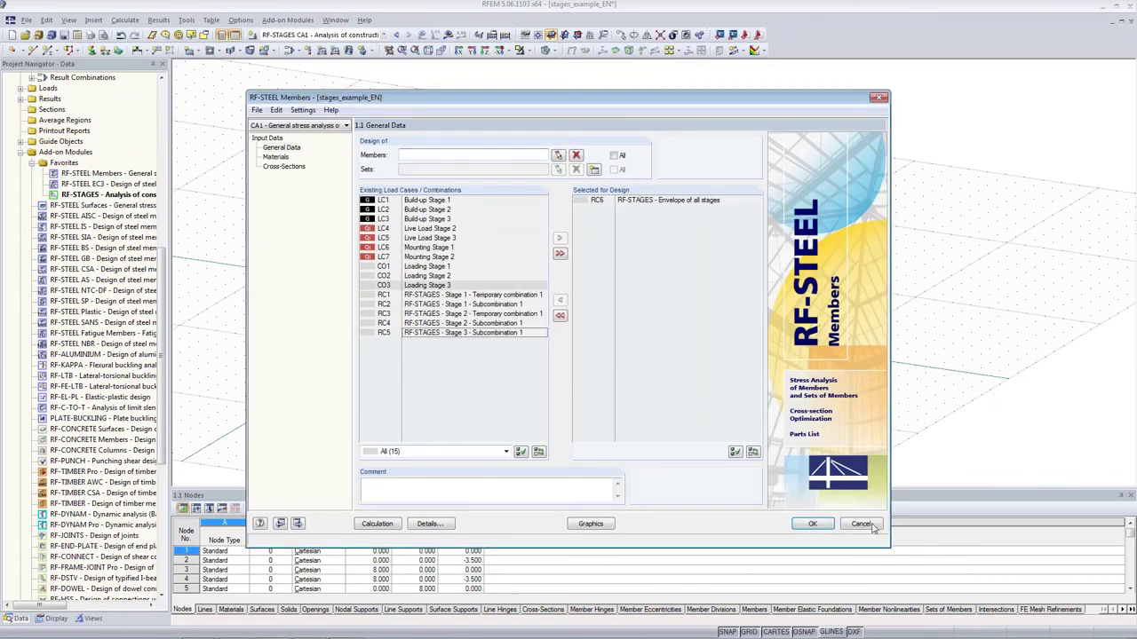
click(862, 524)
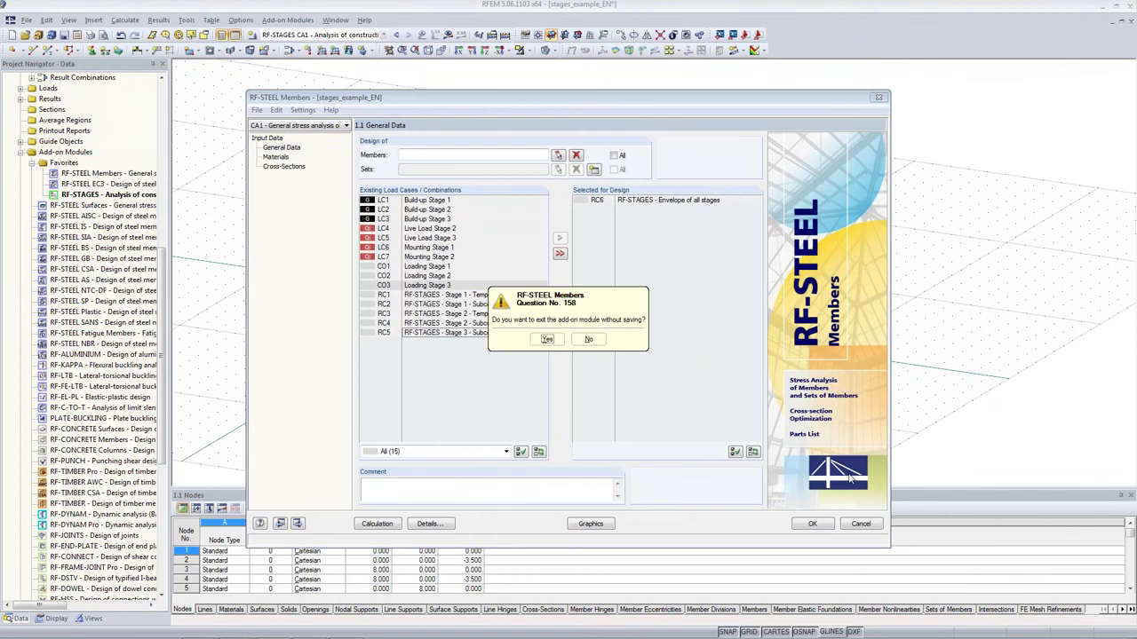
click(547, 339)
Step: Show Construction Stage 1 with results hidden and limit the RF-STEEL Members design to columns 46 and 48
click(448, 35)
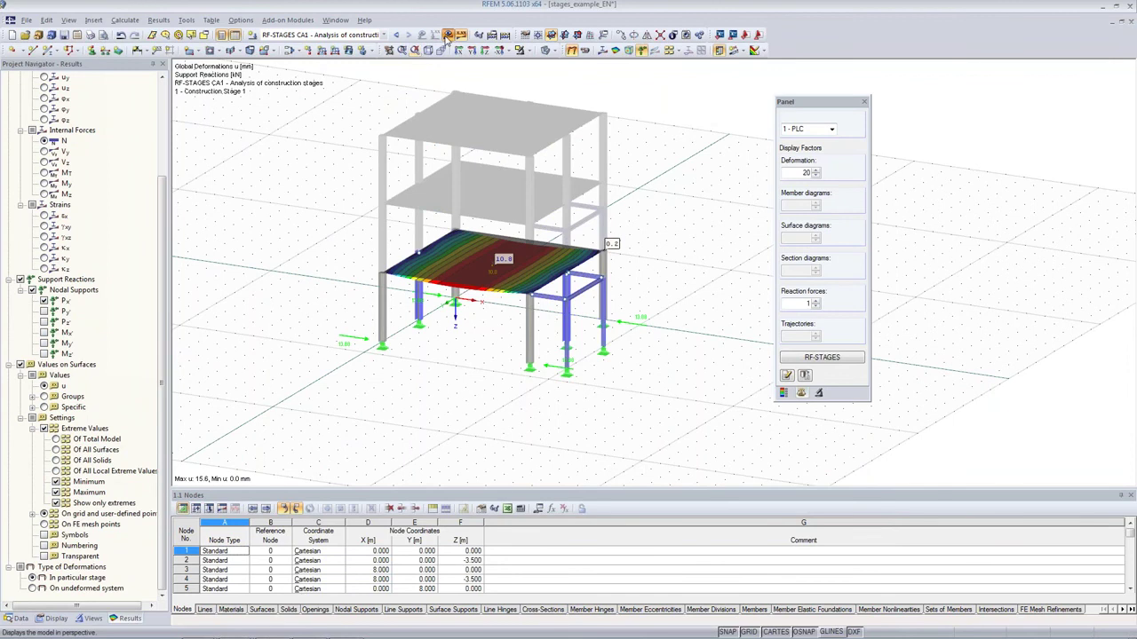
click(448, 36)
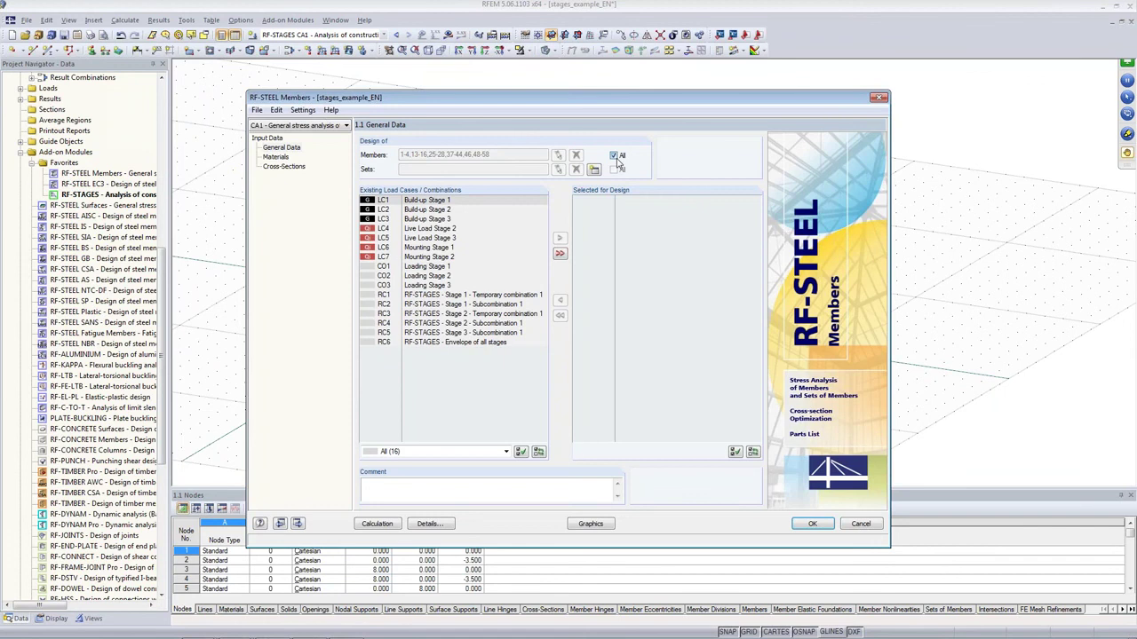
click(613, 156)
click(558, 155)
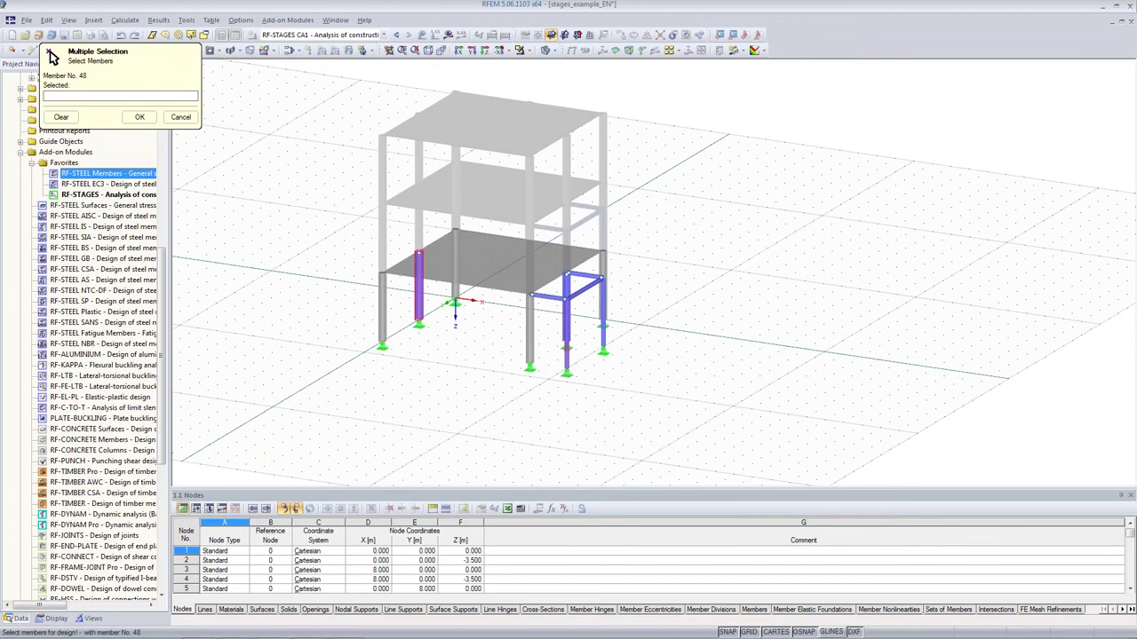
click(417, 284)
click(564, 320)
ctrl+middle_drag(390, 182, 404, 180)
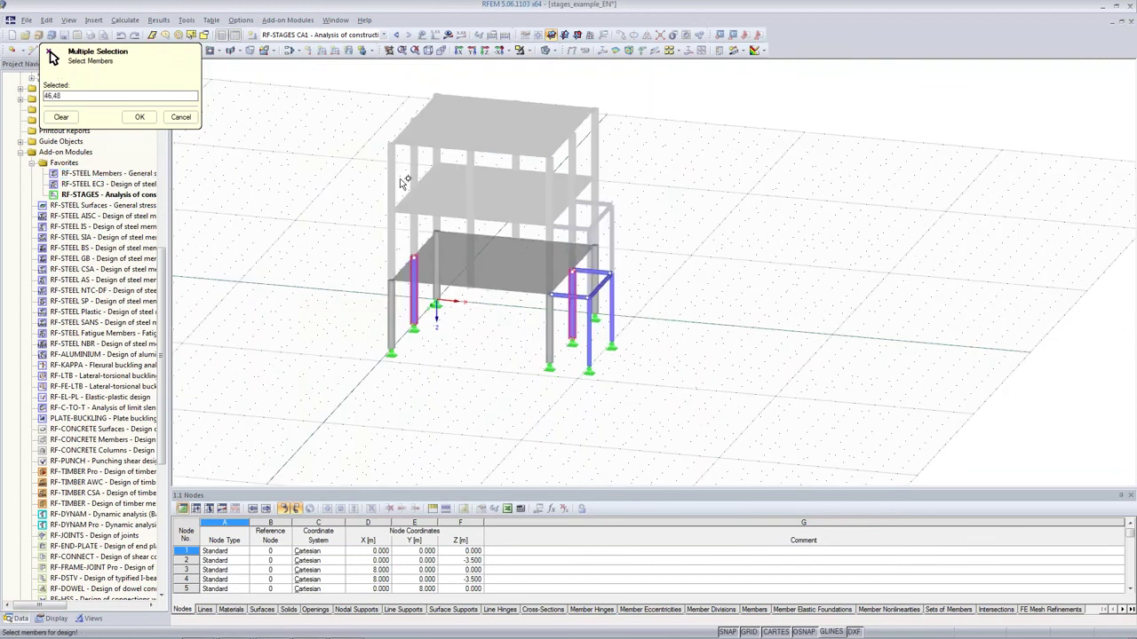
click(140, 116)
Step: Calculate the stresses for RC6 (RF-STAGES - Envelope of all stages) using the Stresses from internal forces method, and accept the design
click(445, 343)
double_click(446, 343)
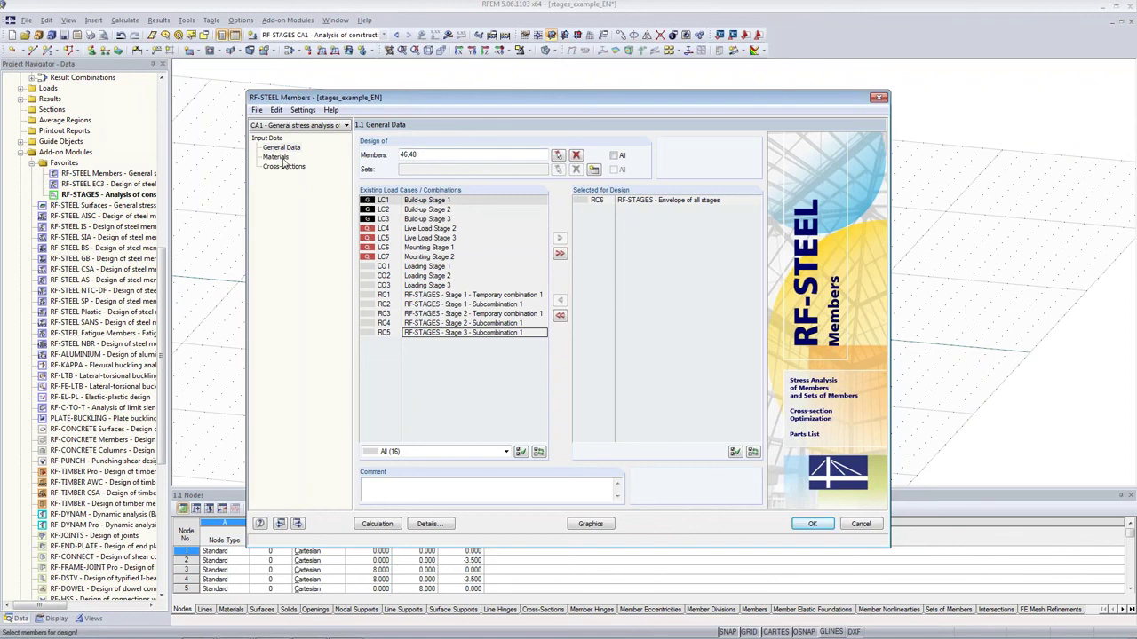
click(425, 524)
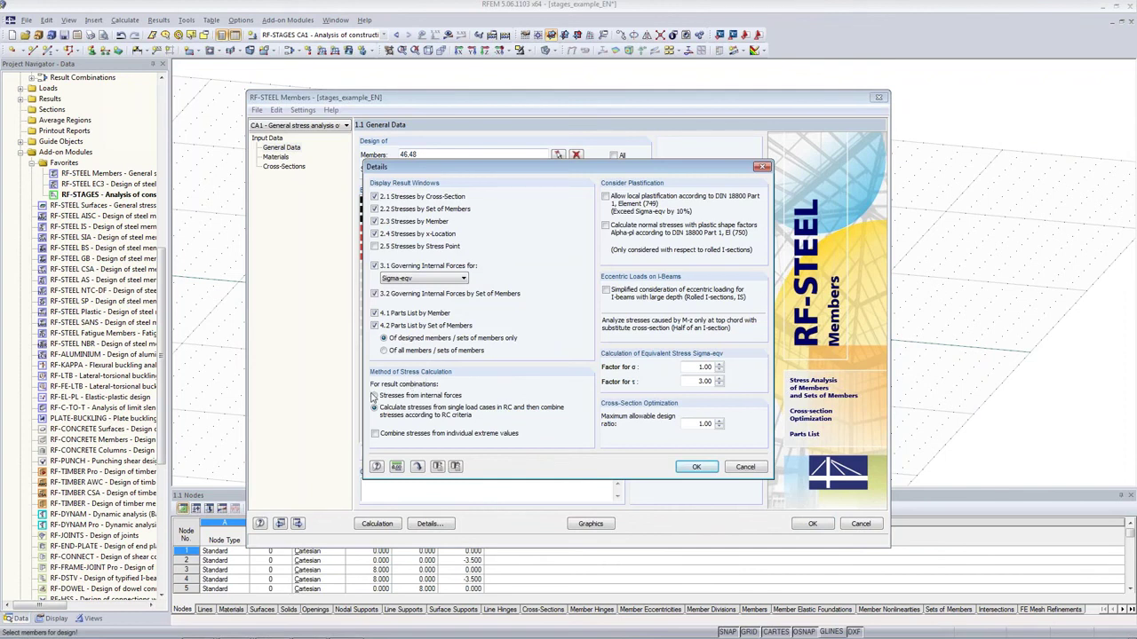
click(405, 396)
click(693, 468)
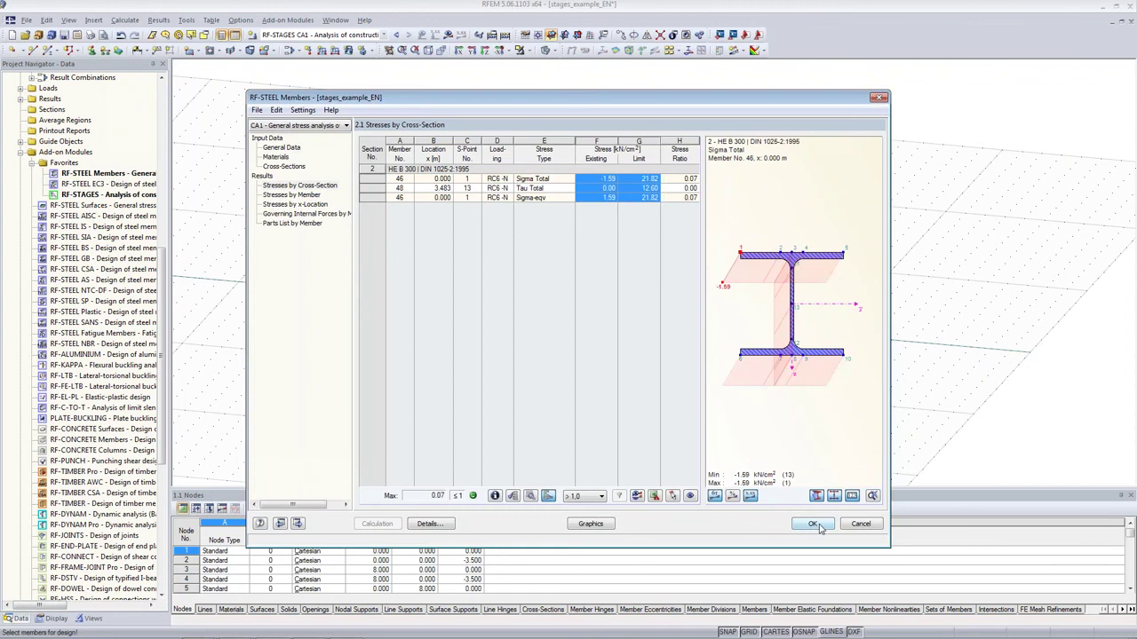
click(814, 524)
ctrl+middle_drag(835, 255, 713, 265)
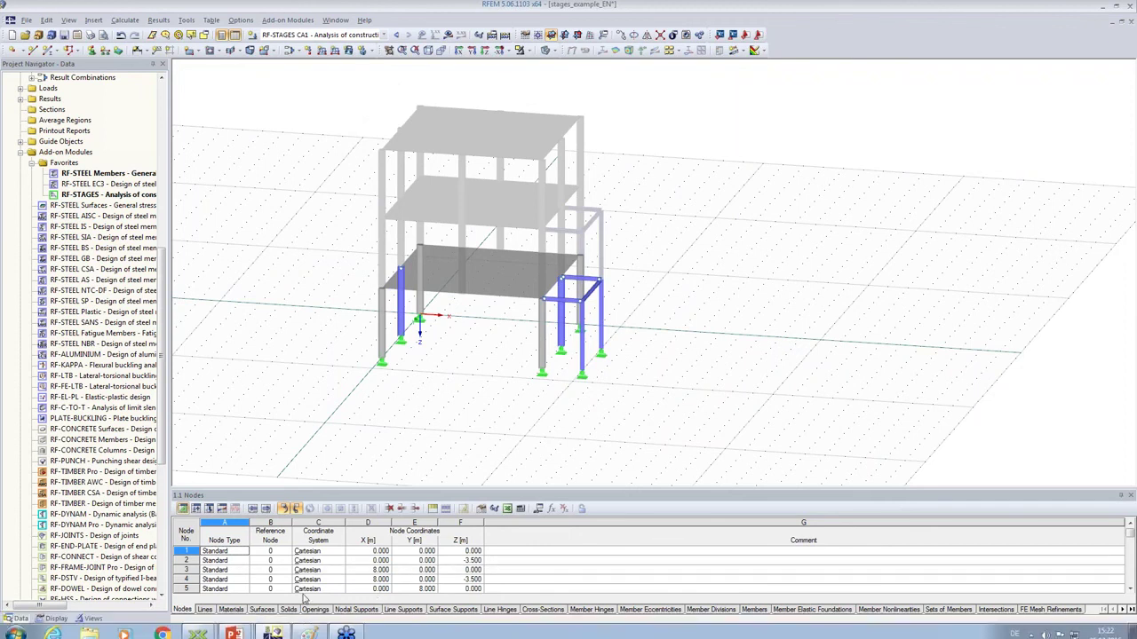
Step: Switch to the stages_EN2 PowerPoint slide show and advance to the Additional Information slide
mouse_move(229, 632)
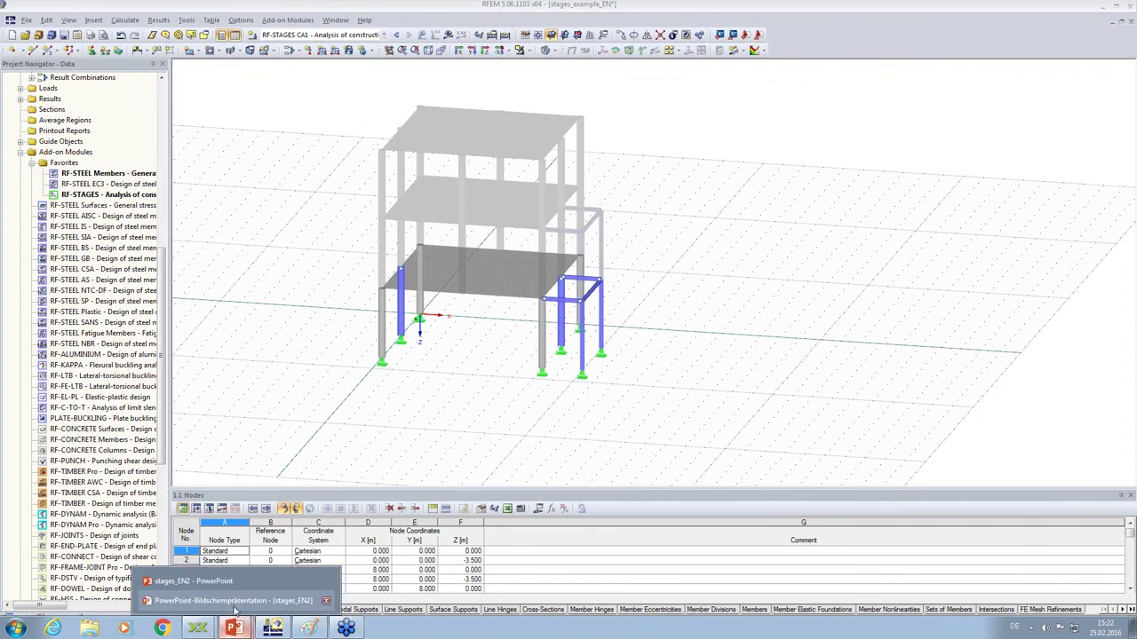
click(235, 604)
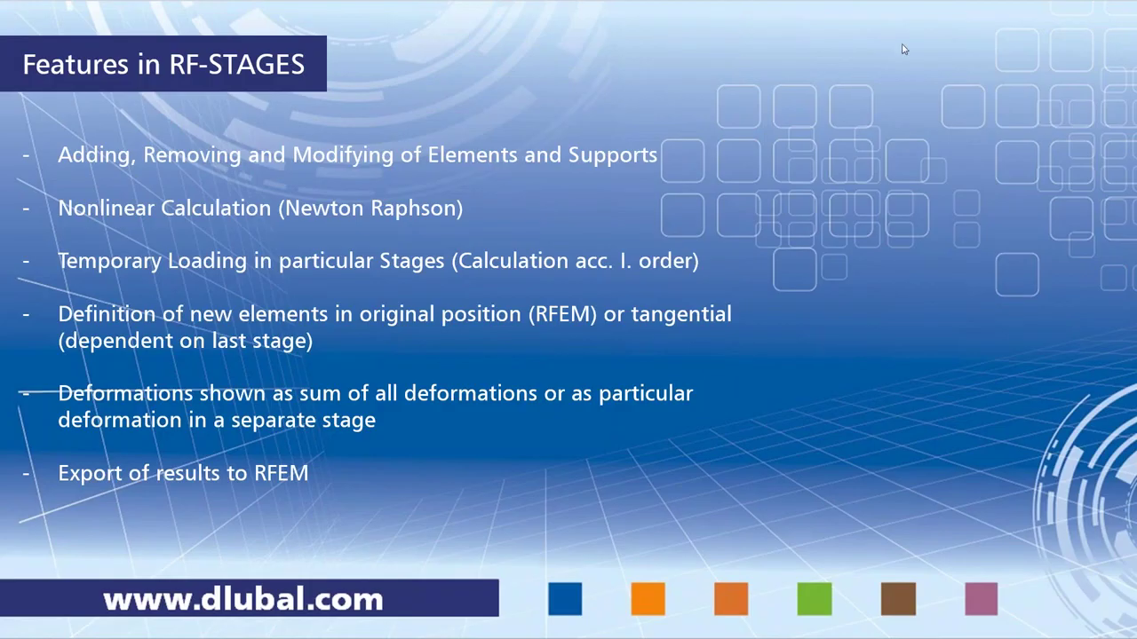
click(632, 166)
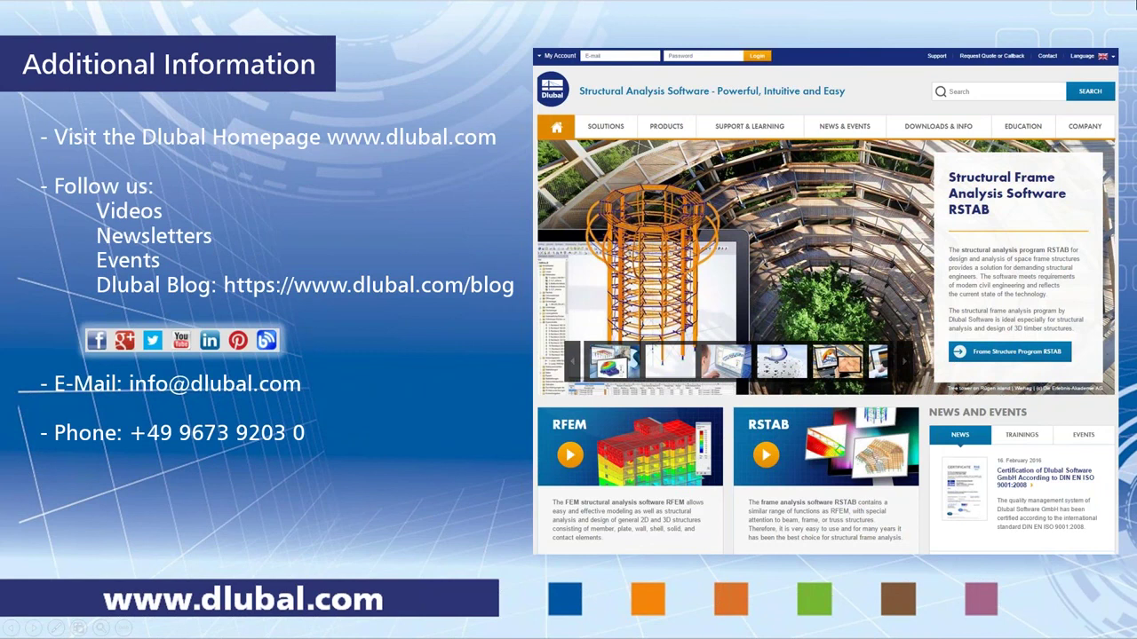